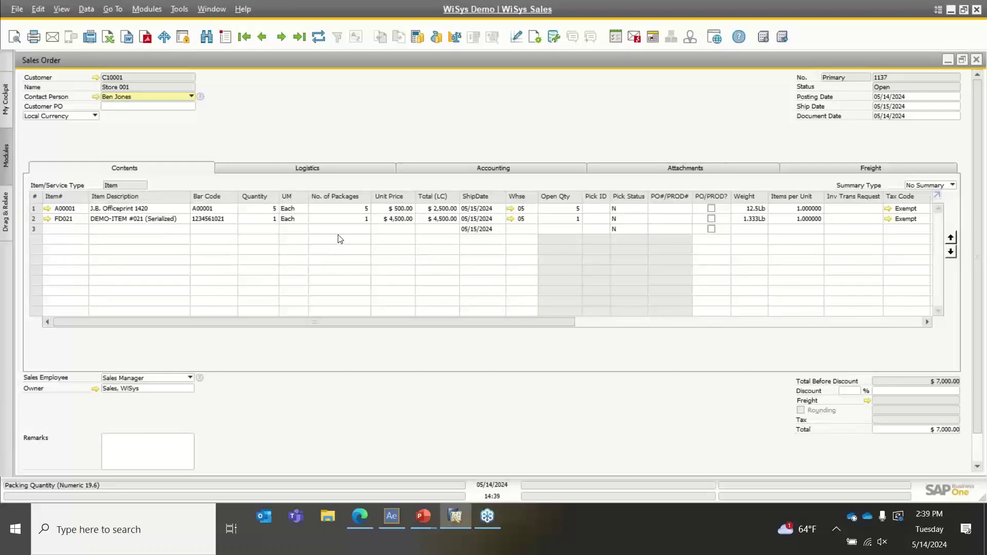
Switch to Wisys Agility Explorer and open Fulfillment Manager from the Sales - A/R functions.
{"action": "left_click", "coordinate": [398, 515]}
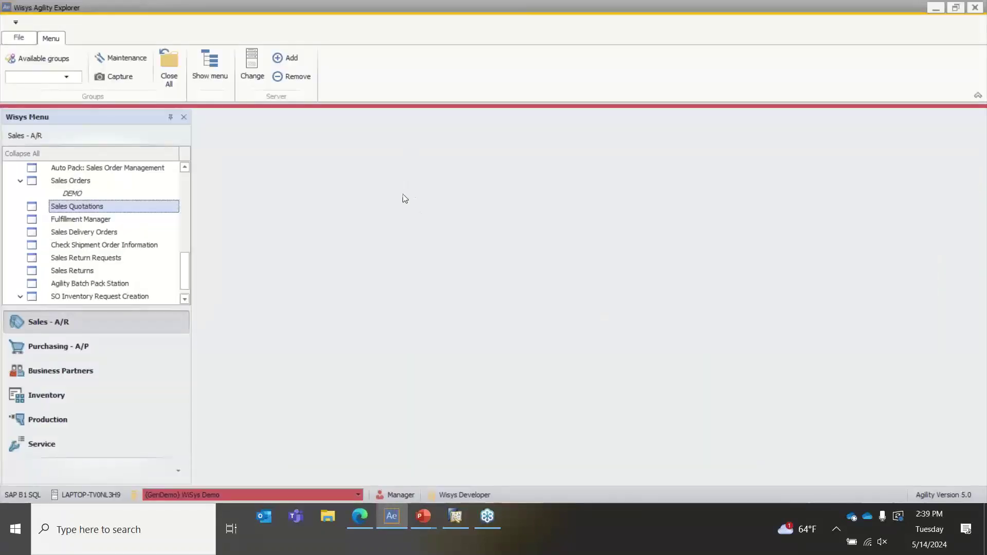
{"action": "left_click", "coordinate": [984, 520]}
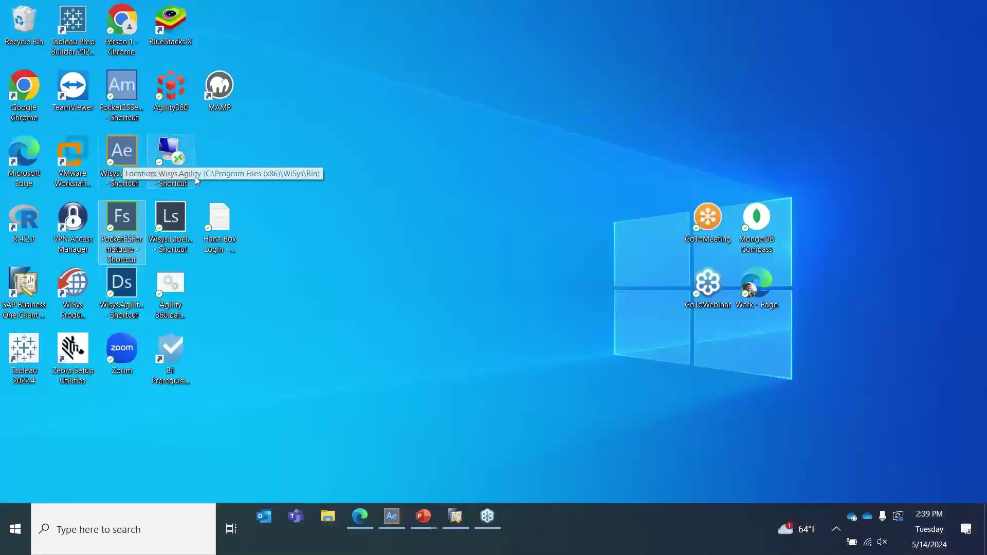
{"action": "left_click", "coordinate": [392, 525]}
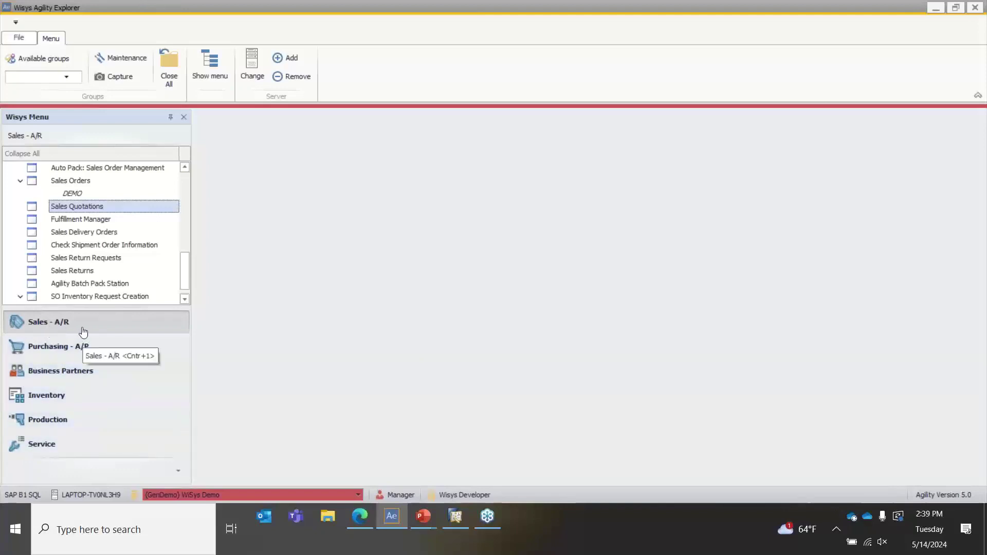
{"action": "left_click", "coordinate": [77, 221]}
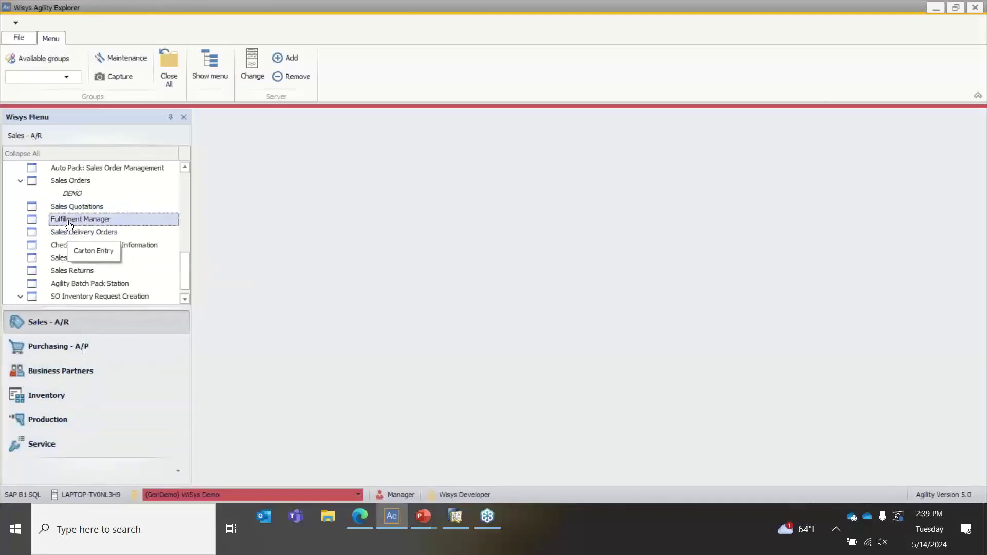
{"action": "left_click", "coordinate": [92, 220]}
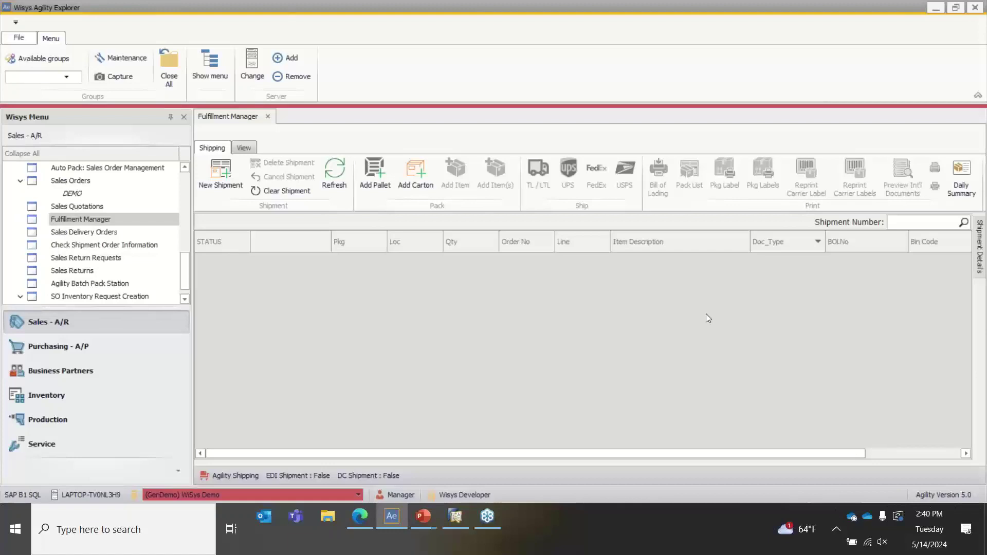
Load shipment number 310 in Fulfillment Manager.
{"action": "left_click", "coordinate": [915, 222]}
{"action": "type", "text": "310"}
{"action": "key", "text": "Return"}
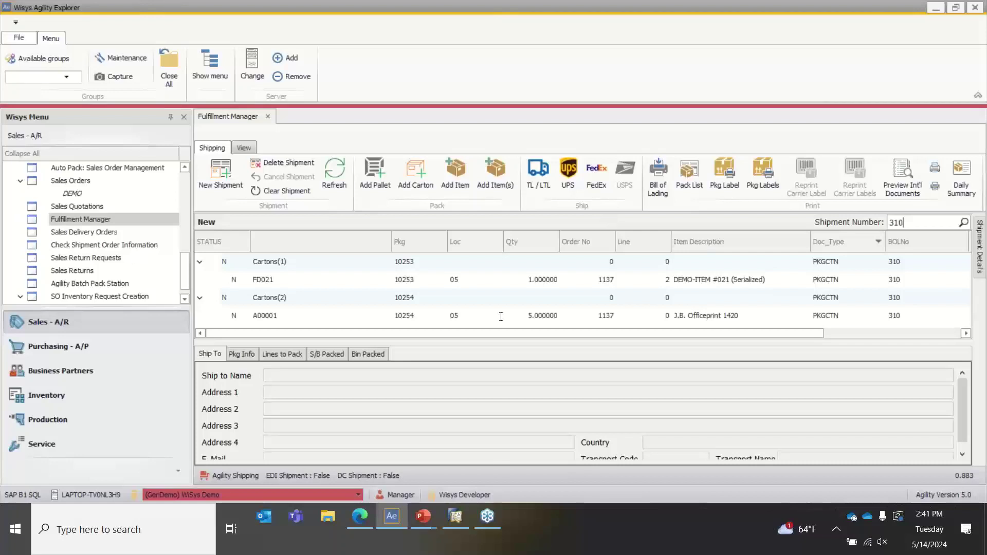
Switch to SAP Business One and review the available shipping types in the sales order's logistics details.
{"action": "left_click", "coordinate": [462, 513]}
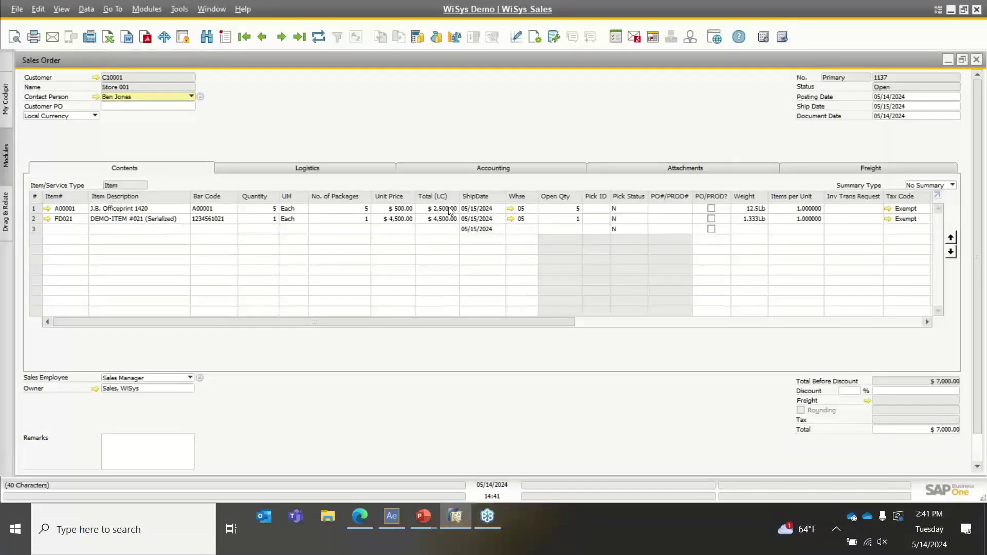
{"action": "left_click", "coordinate": [321, 170]}
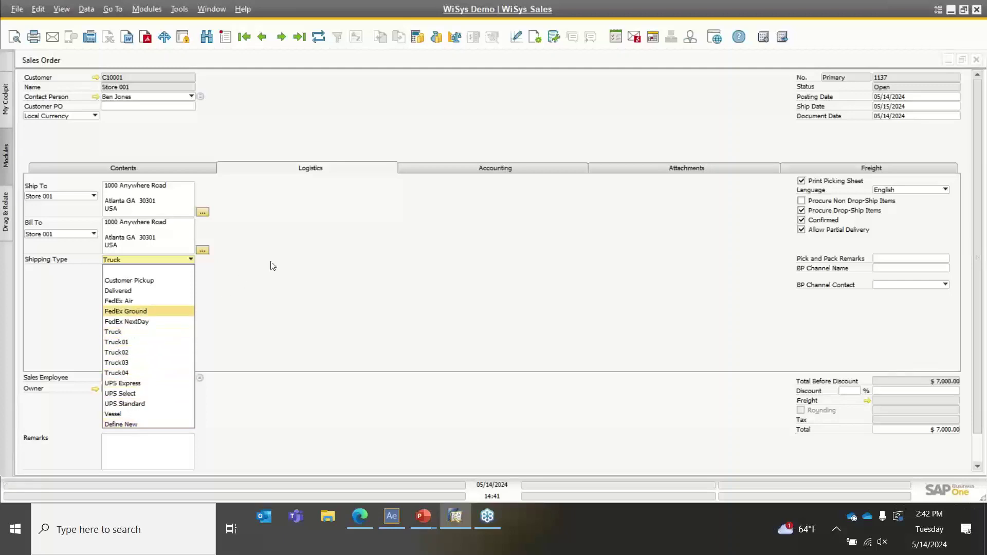
{"action": "left_click", "coordinate": [327, 255]}
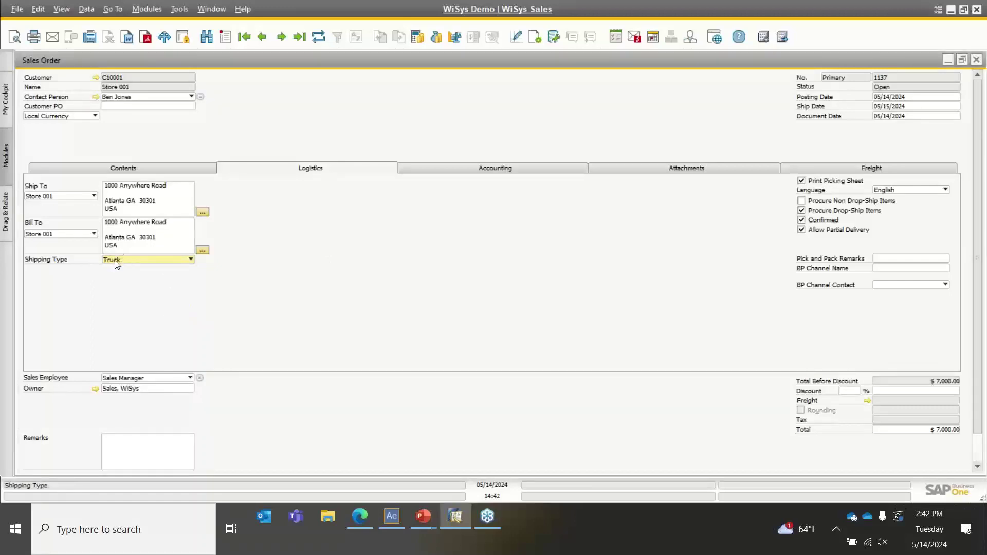
Return to Wisys Agility Explorer and review the Shipping Type Mapping in the Agility Shipping options, closing them without saving.
{"action": "left_click", "coordinate": [393, 518]}
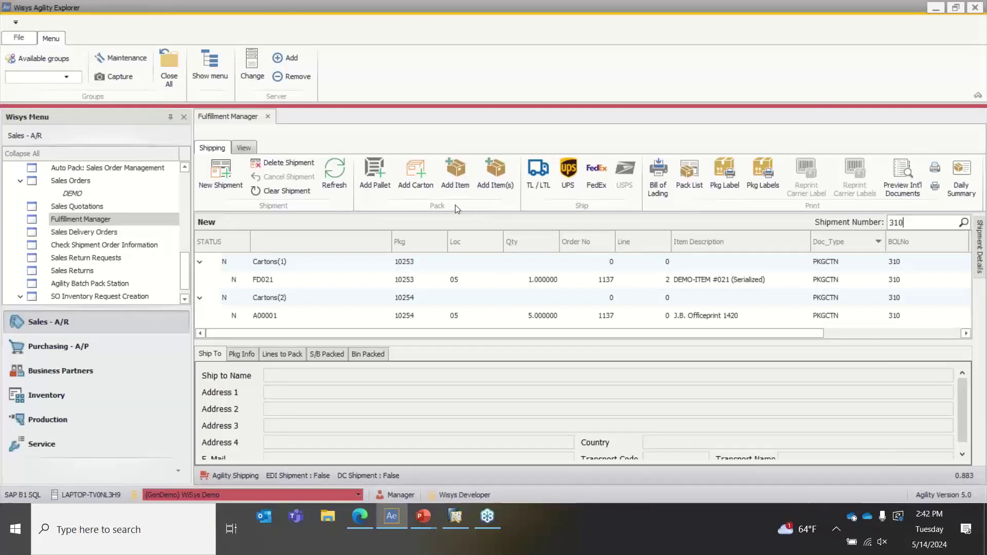
{"action": "left_click", "coordinate": [12, 41]}
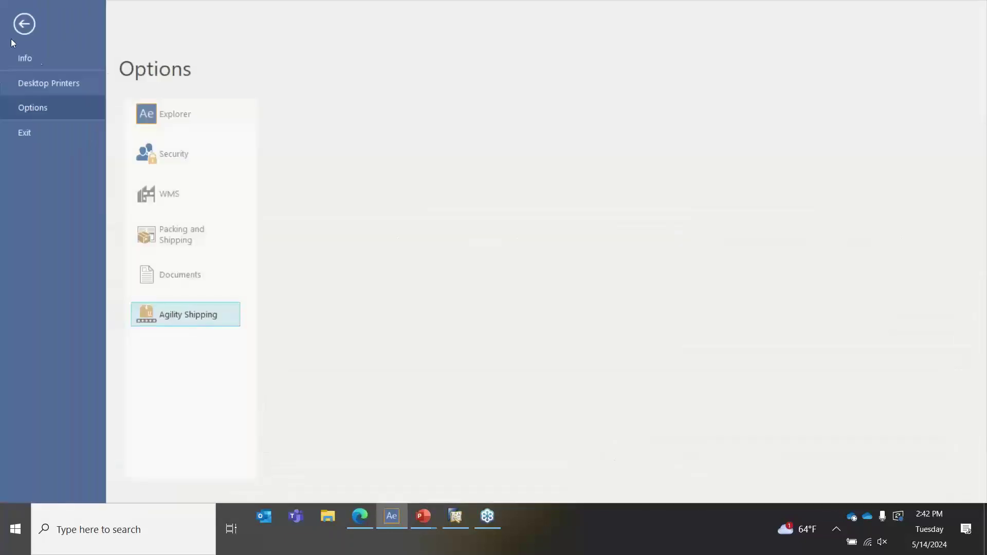
{"action": "left_click", "coordinate": [170, 315]}
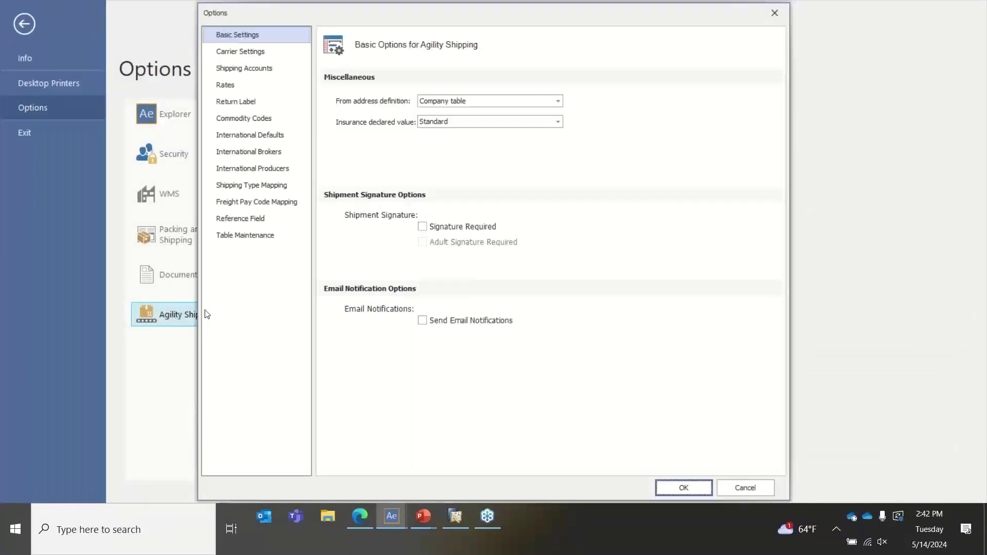
{"action": "left_click", "coordinate": [255, 189]}
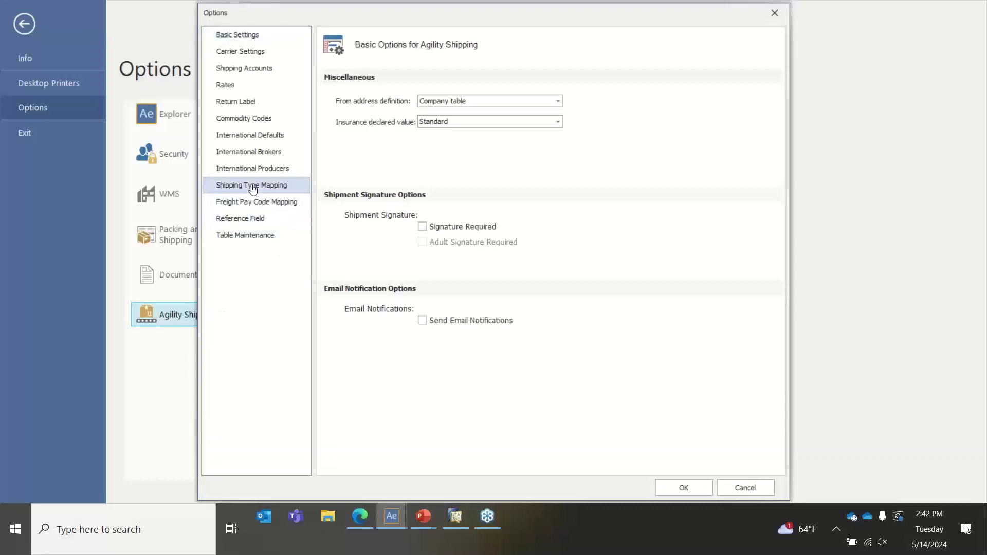
{"action": "left_click_drag", "start_coordinate": [529, 17], "coordinate": [569, 17]}
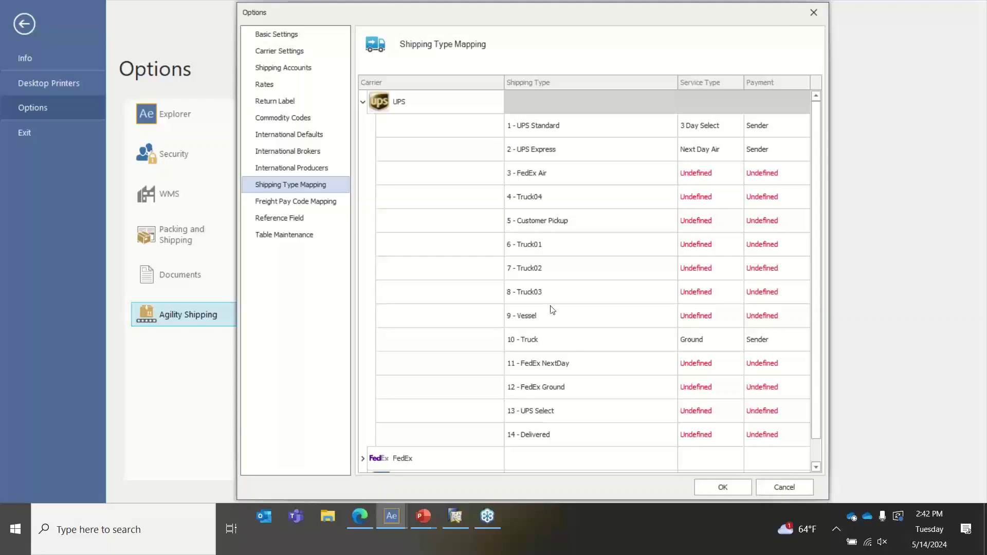
{"action": "left_click", "coordinate": [782, 488]}
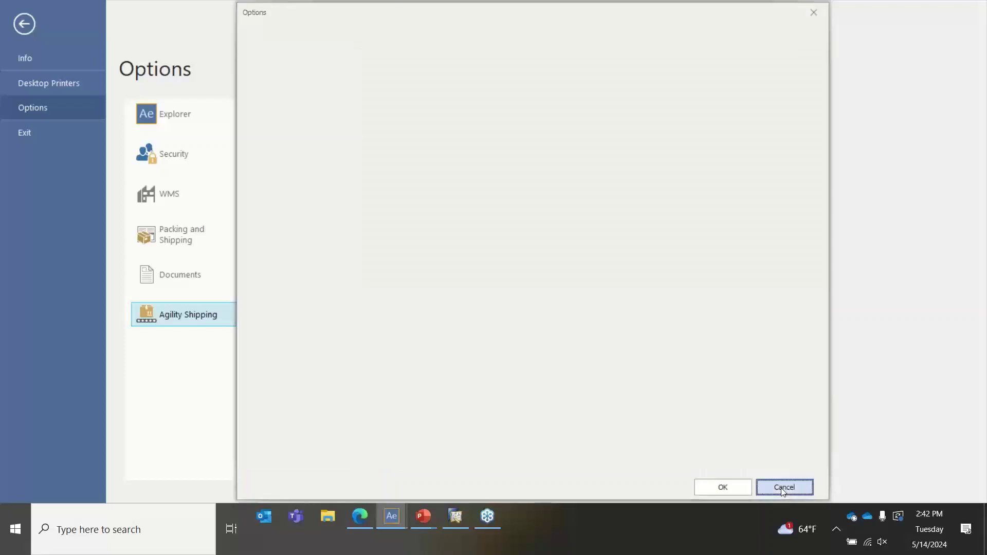
Reopen the Agility Shipping options and examine how UPS maps the 10 - Truck shipping type.
{"action": "left_click", "coordinate": [214, 317]}
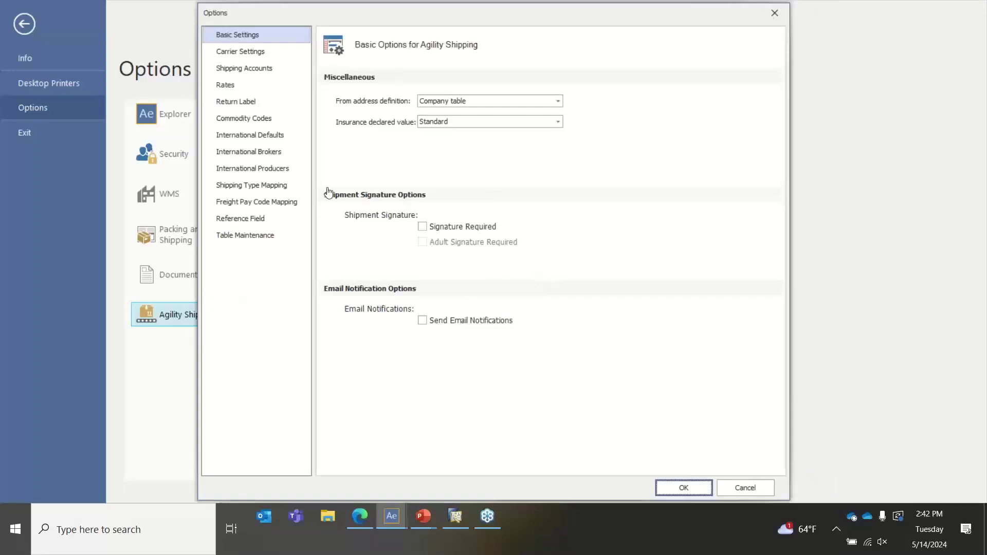
{"action": "left_click", "coordinate": [257, 186]}
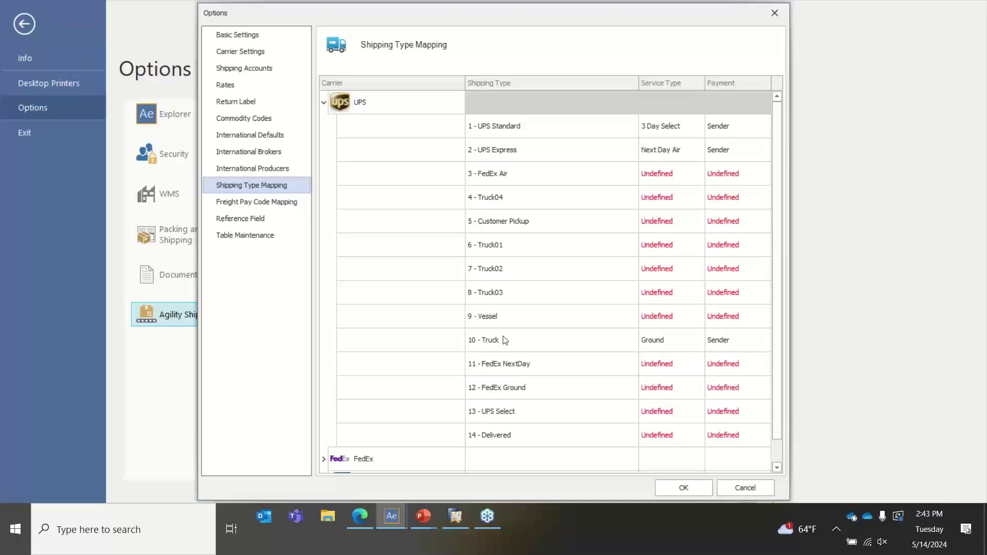
{"action": "left_click", "coordinate": [481, 341]}
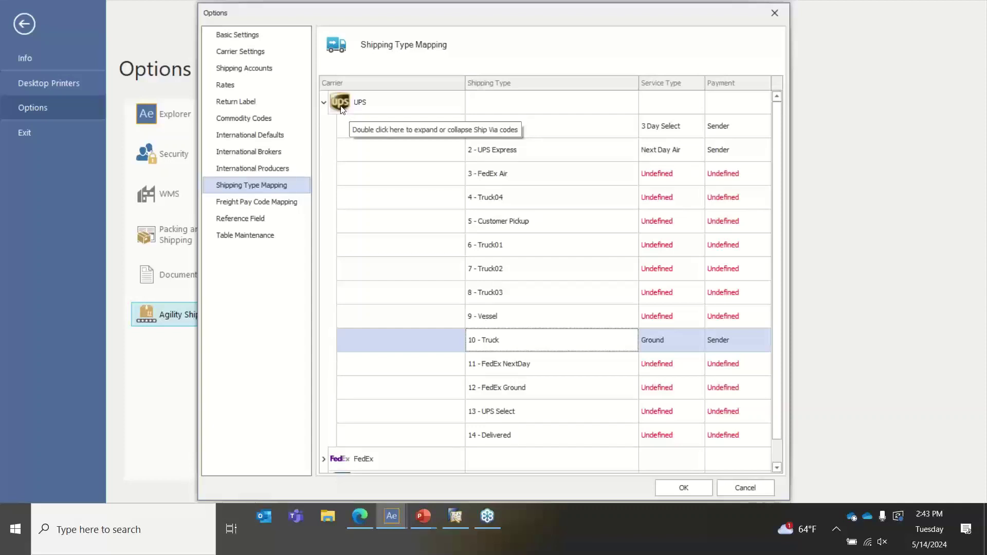
Collapse the UPS mappings and examine the FedEx and USPS shipping type mappings one after the other.
{"action": "left_click", "coordinate": [324, 104]}
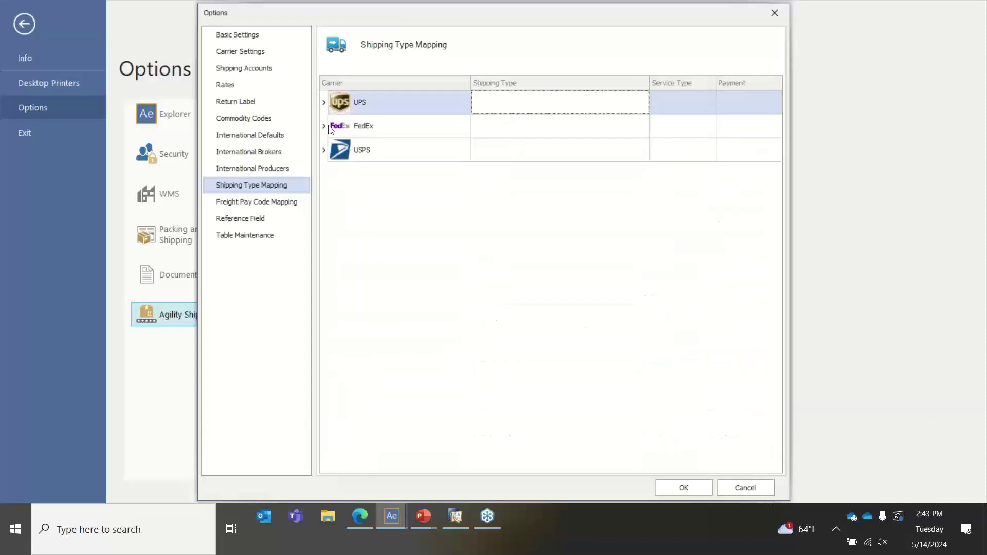
{"action": "left_click", "coordinate": [322, 127]}
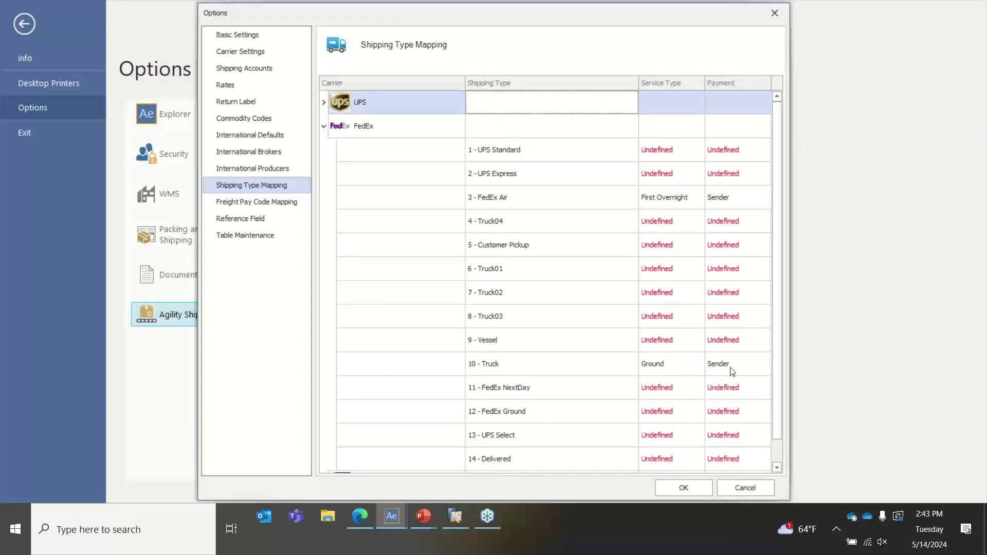
{"action": "left_click", "coordinate": [324, 126]}
{"action": "left_click", "coordinate": [324, 149]}
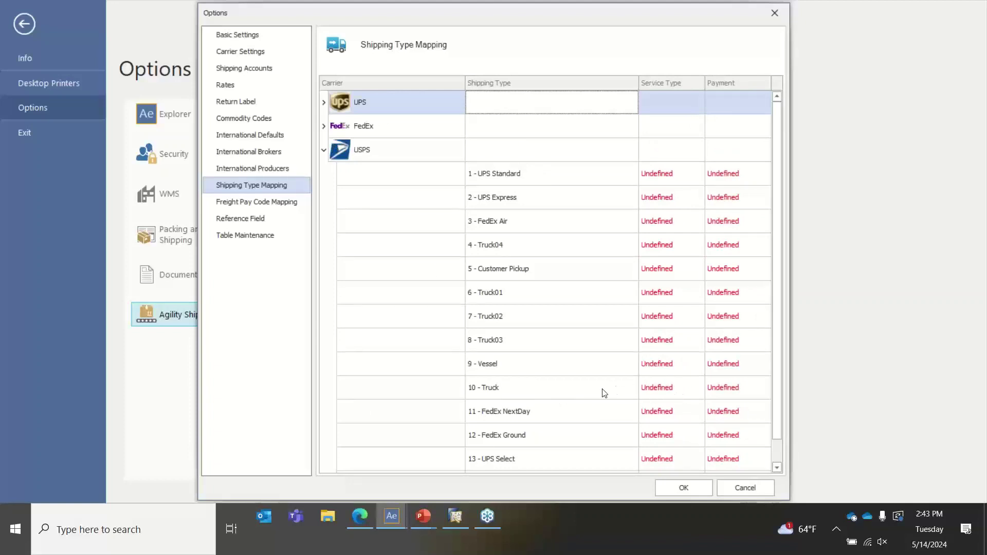
{"action": "scroll", "coordinate": [581, 393], "scroll_direction": "down", "scroll_amount": 1}
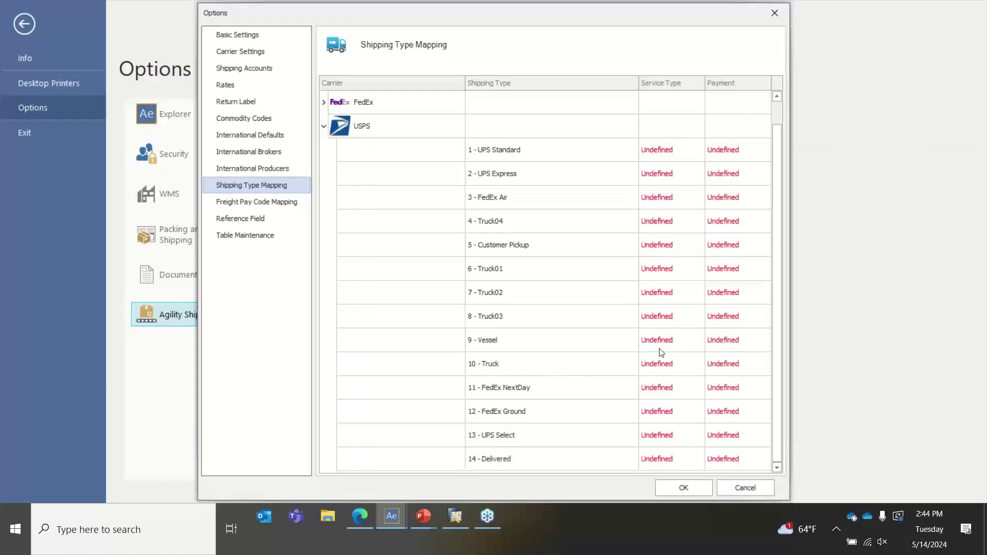
View the USPS service types offered for 10 - Truck, and leave the options without saving.
{"action": "left_click", "coordinate": [662, 363]}
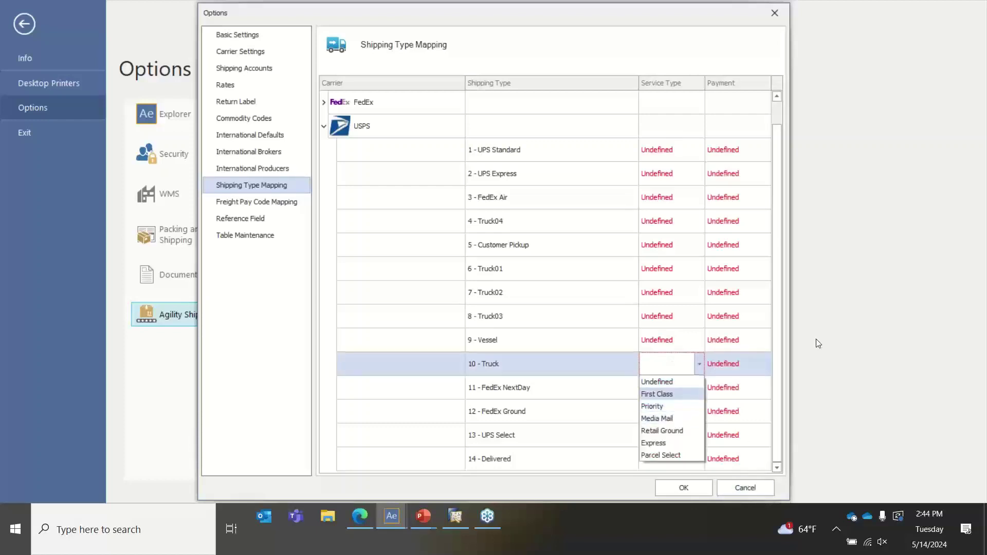
{"action": "left_click", "coordinate": [804, 296]}
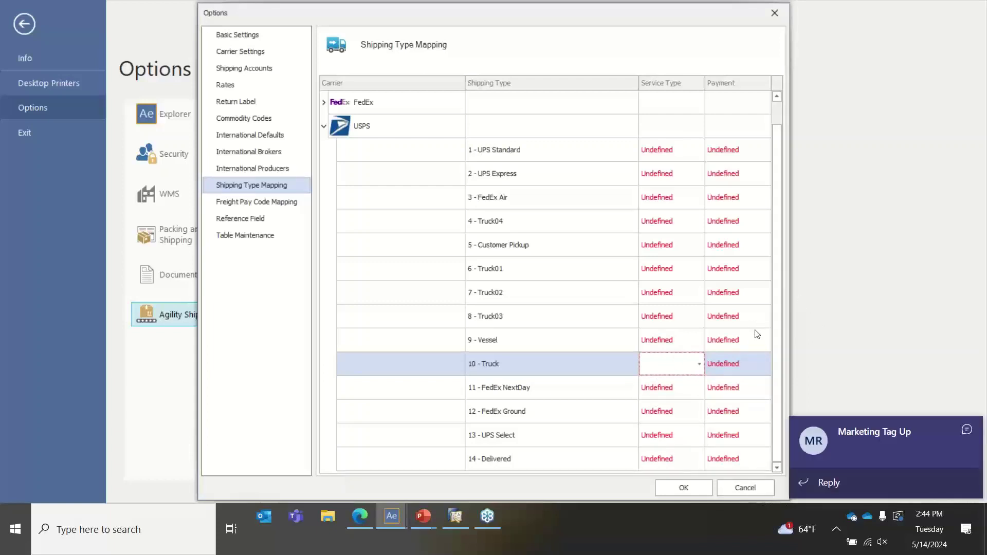
{"action": "left_click", "coordinate": [745, 487]}
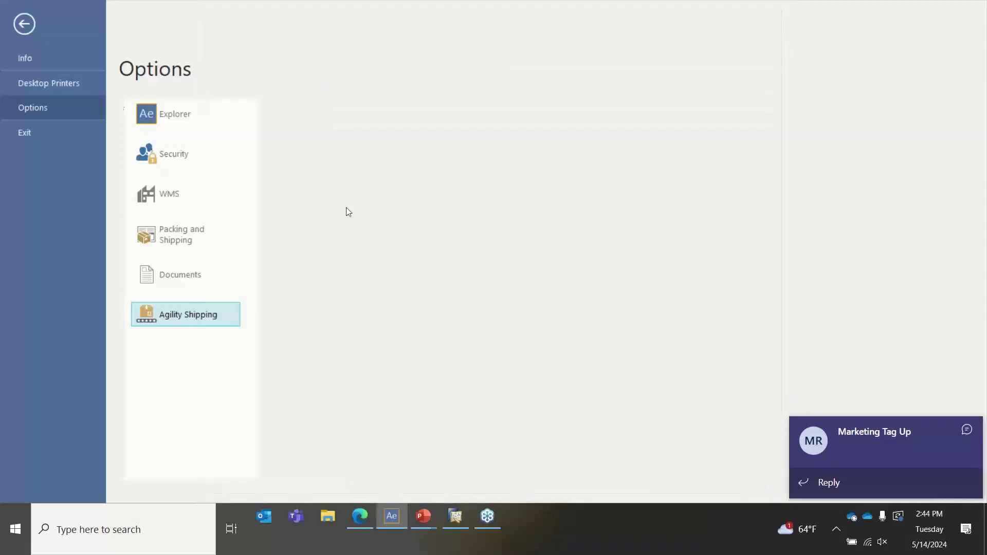
{"action": "key", "text": "Escape"}
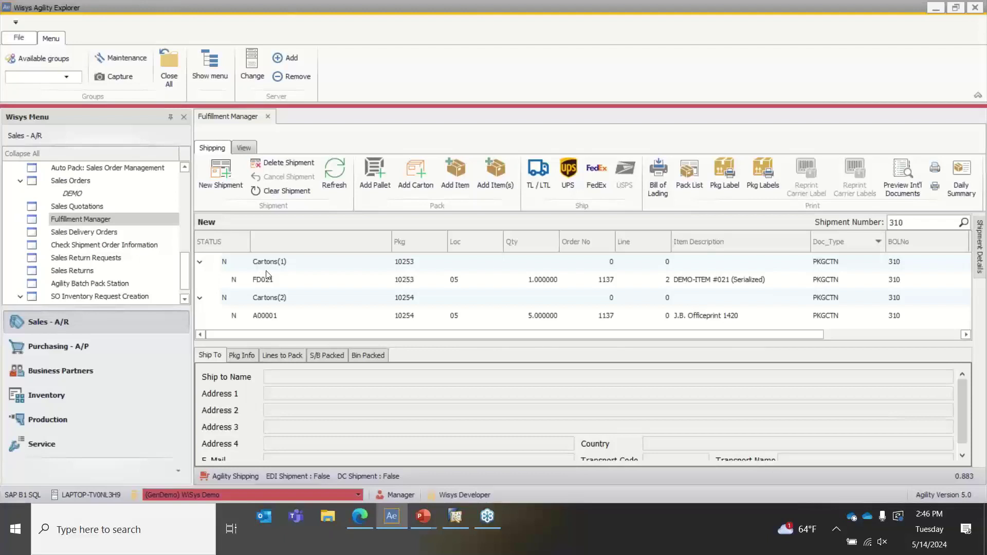
Start shipping shipment 310 with UPS, and resize and reposition the Agility Shipping window to fit the screen.
{"action": "left_click", "coordinate": [567, 177]}
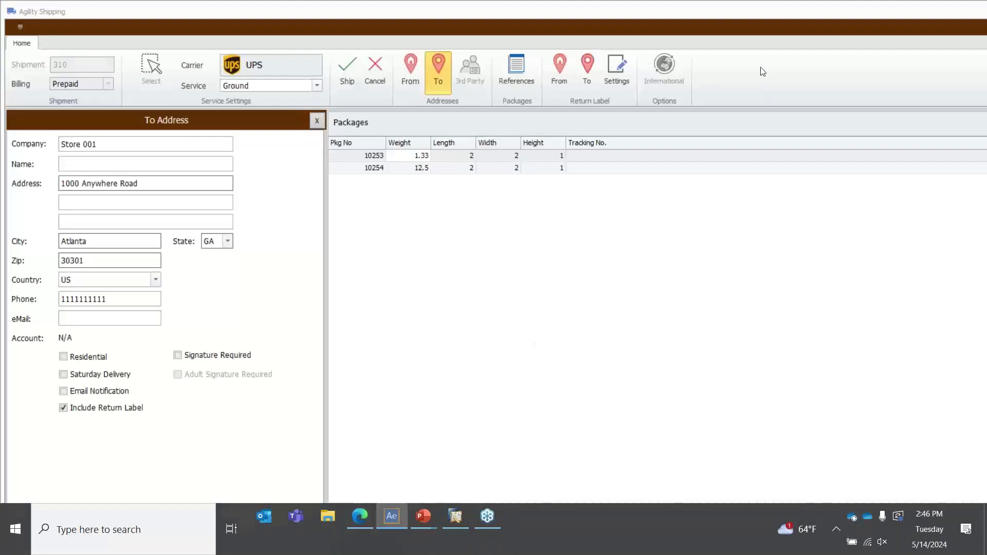
{"action": "left_click_drag", "start_coordinate": [717, 7], "coordinate": [522, 36]}
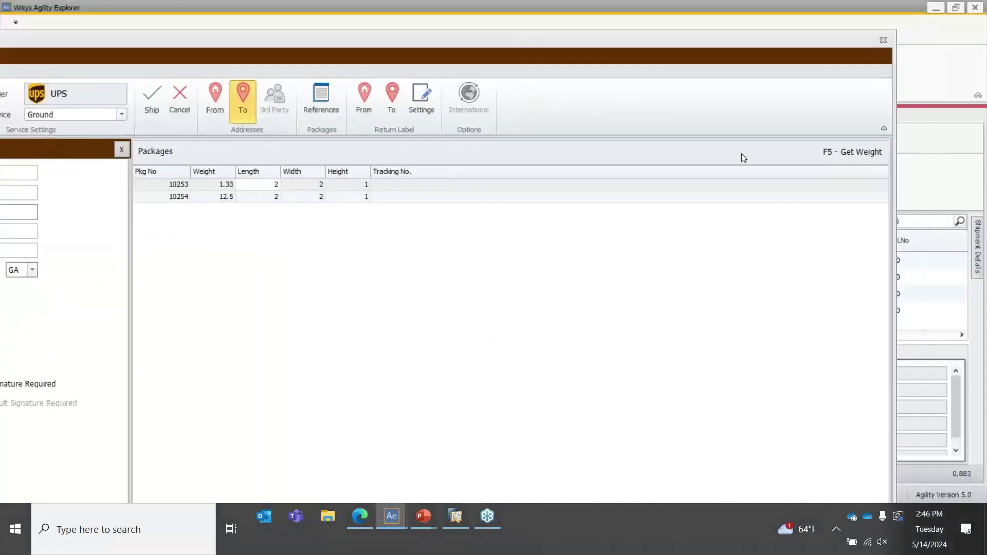
{"action": "left_click_drag", "start_coordinate": [893, 208], "coordinate": [618, 221]}
{"action": "left_click_drag", "start_coordinate": [335, 42], "coordinate": [622, 1]}
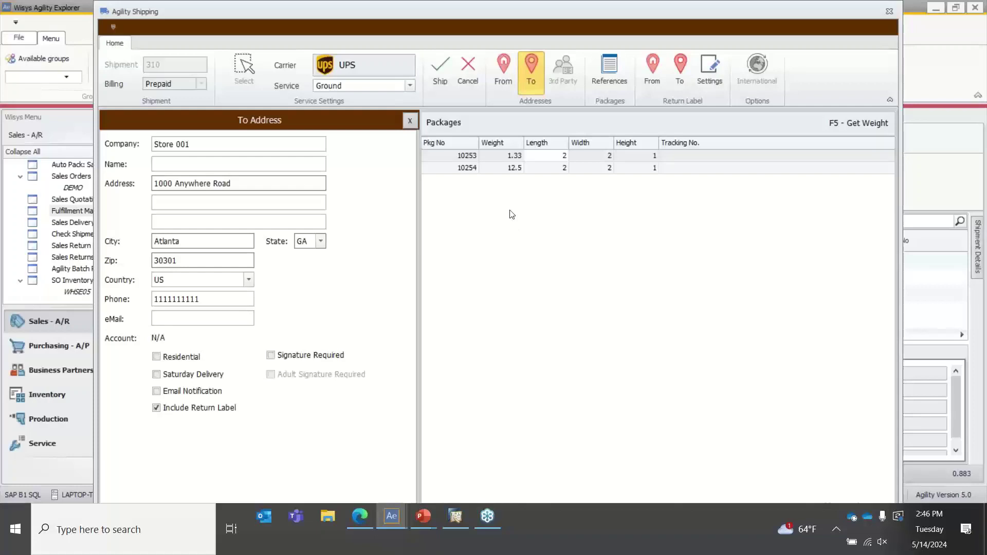
Try the Signature Required, Adult Signature Required and Saturday Delivery options on the To address, clearing each one again.
{"action": "left_click", "coordinate": [515, 80]}
{"action": "left_click", "coordinate": [527, 76]}
{"action": "left_click", "coordinate": [271, 356]}
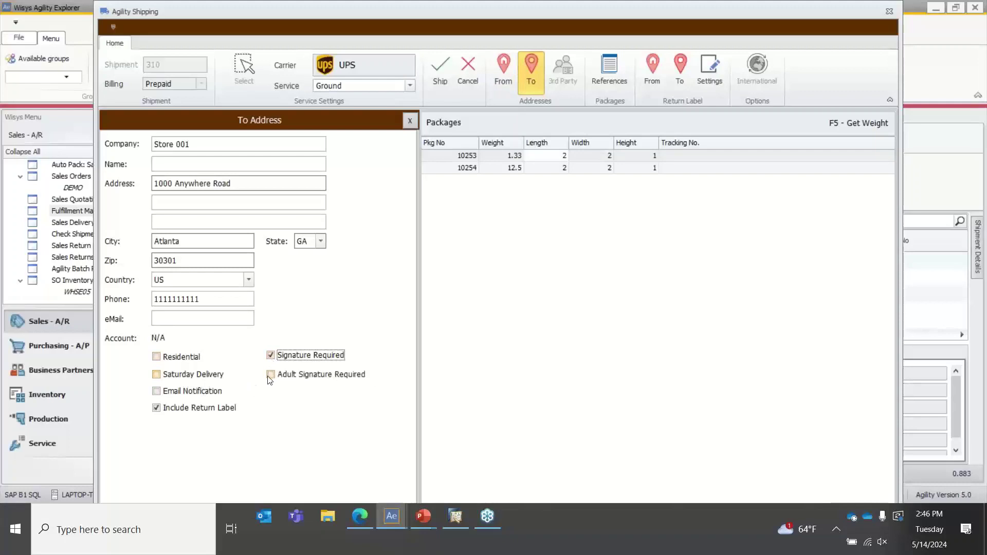
{"action": "left_click", "coordinate": [270, 376]}
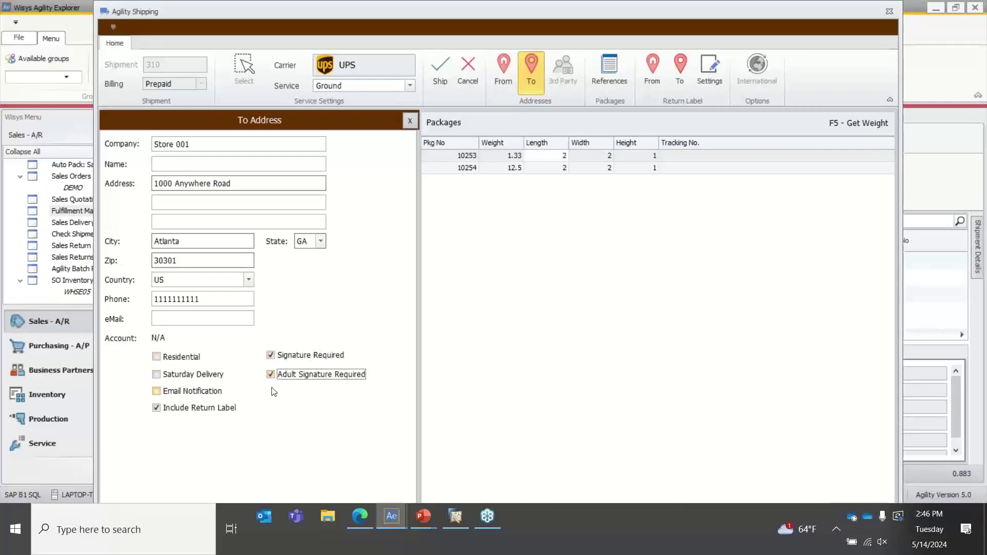
{"action": "left_click", "coordinate": [271, 374]}
{"action": "left_click", "coordinate": [271, 355]}
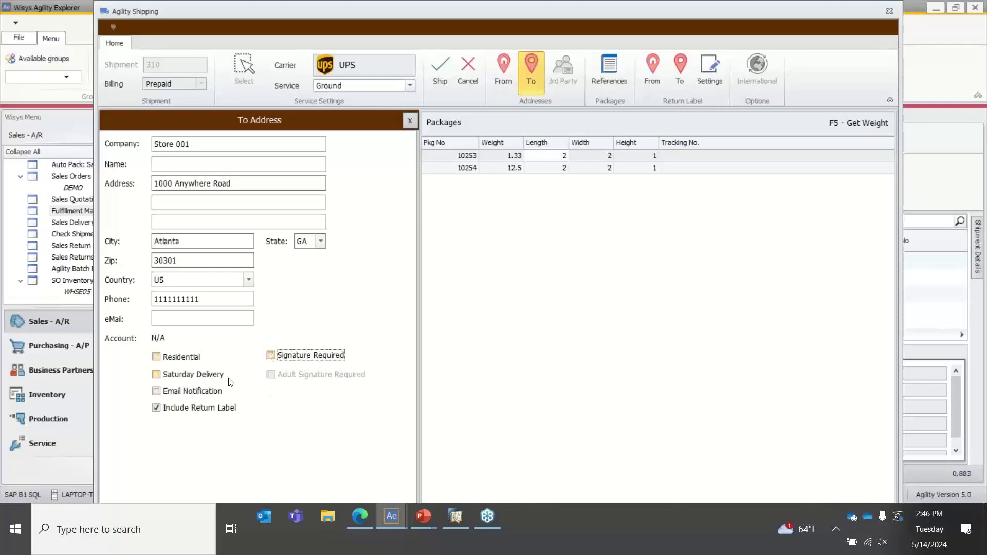
{"action": "left_click", "coordinate": [206, 380]}
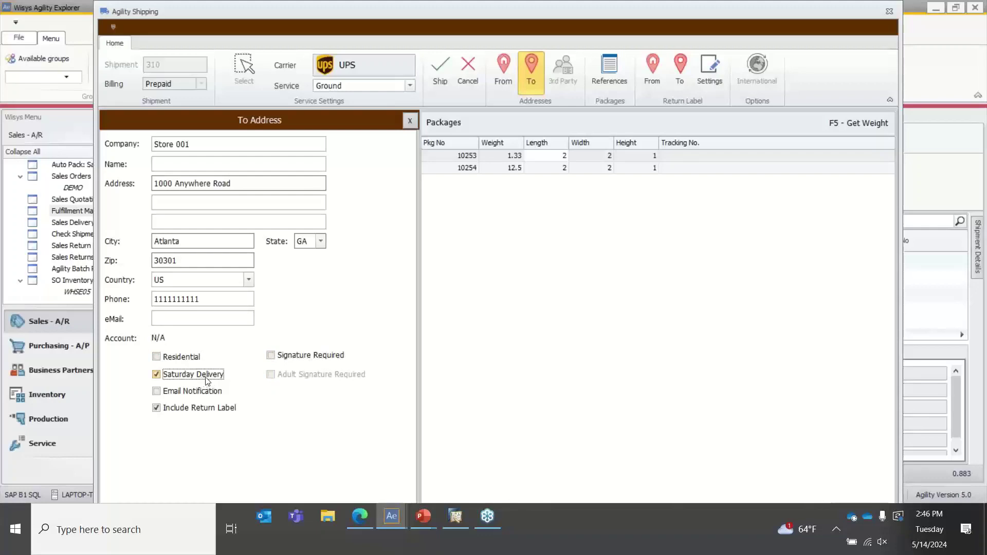
{"action": "left_click", "coordinate": [206, 380]}
View the reference fields for the packages and close them.
{"action": "left_click", "coordinate": [576, 73]}
{"action": "left_click", "coordinate": [608, 71]}
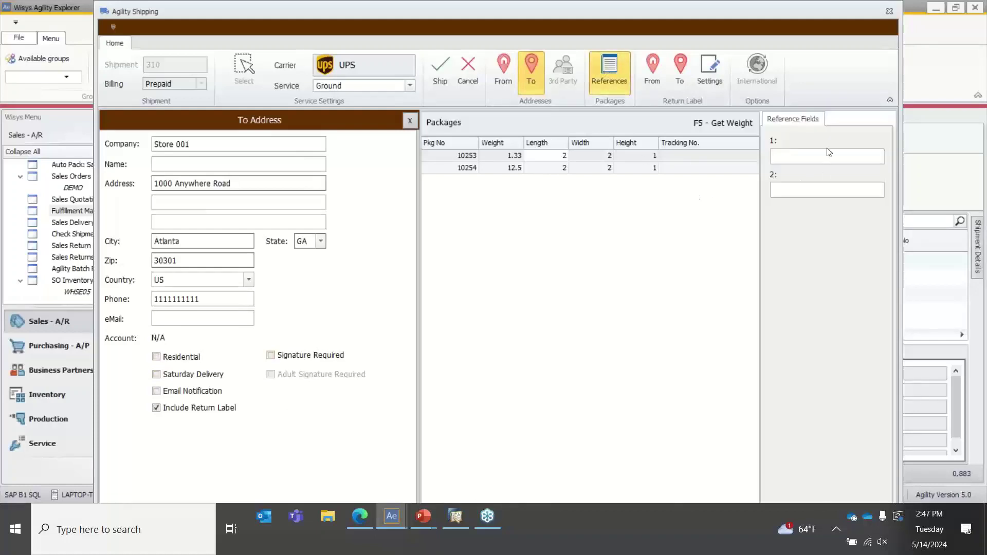
{"action": "left_click", "coordinate": [606, 72]}
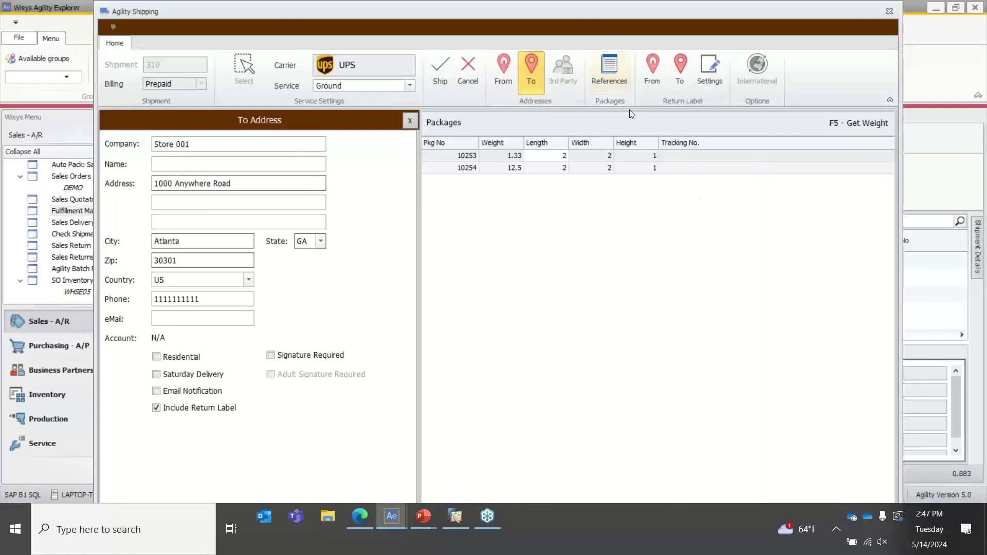
View the return label's From and To addresses, and the shipment's own From address.
{"action": "left_click", "coordinate": [649, 69]}
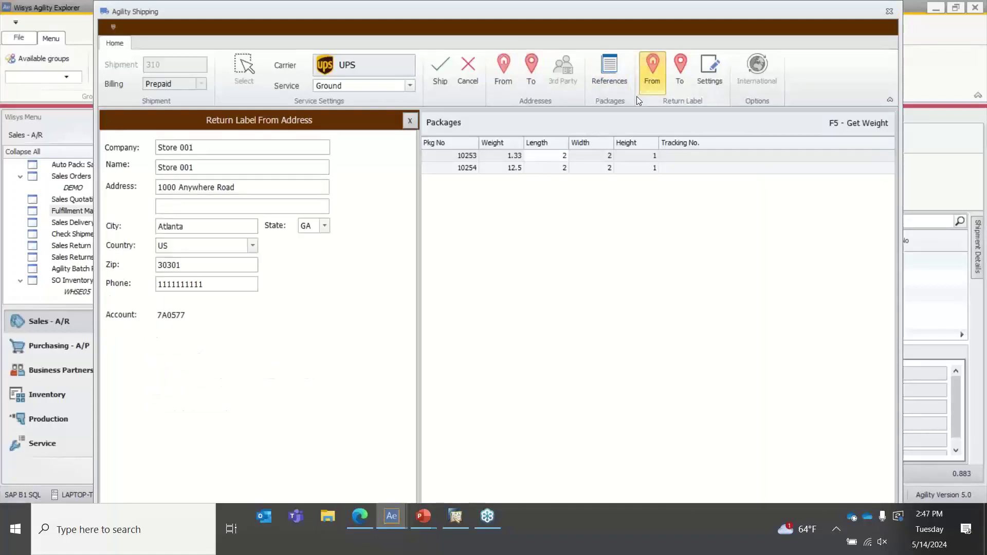
{"action": "left_click", "coordinate": [681, 72]}
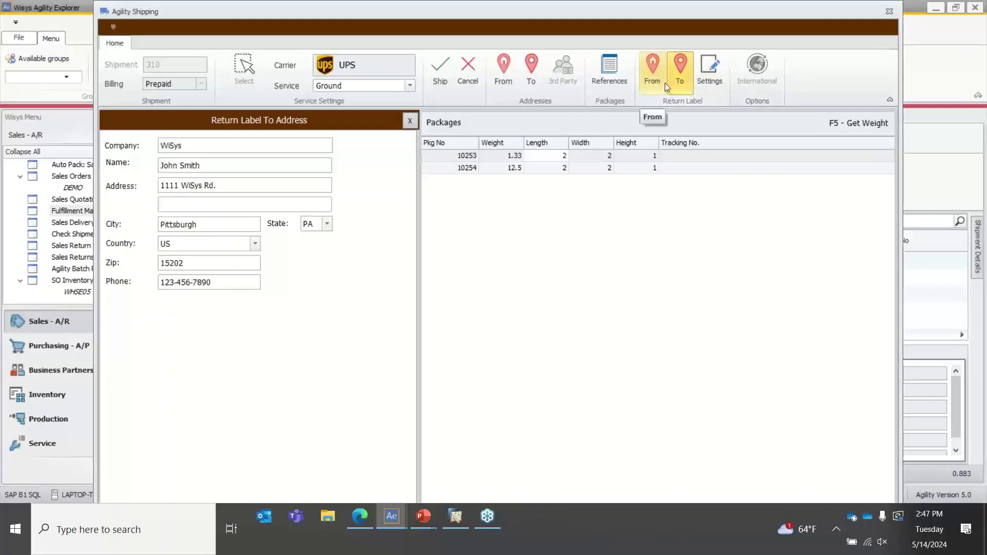
{"action": "left_click", "coordinate": [504, 77]}
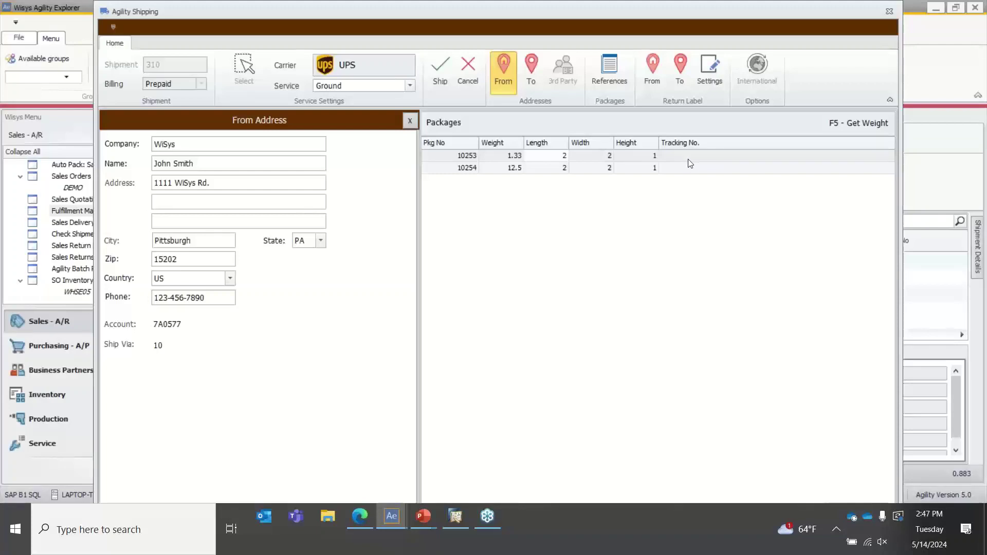
Ship the packages with UPS Ground and output the Agility Shipping Package Label to Screen.
{"action": "left_click", "coordinate": [444, 60]}
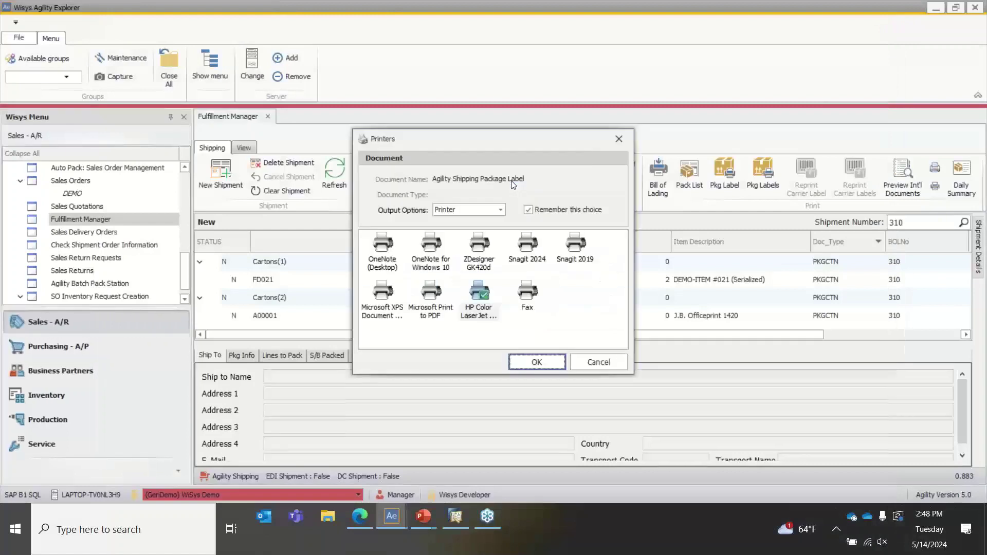
{"action": "left_click", "coordinate": [501, 209]}
{"action": "left_click", "coordinate": [452, 230]}
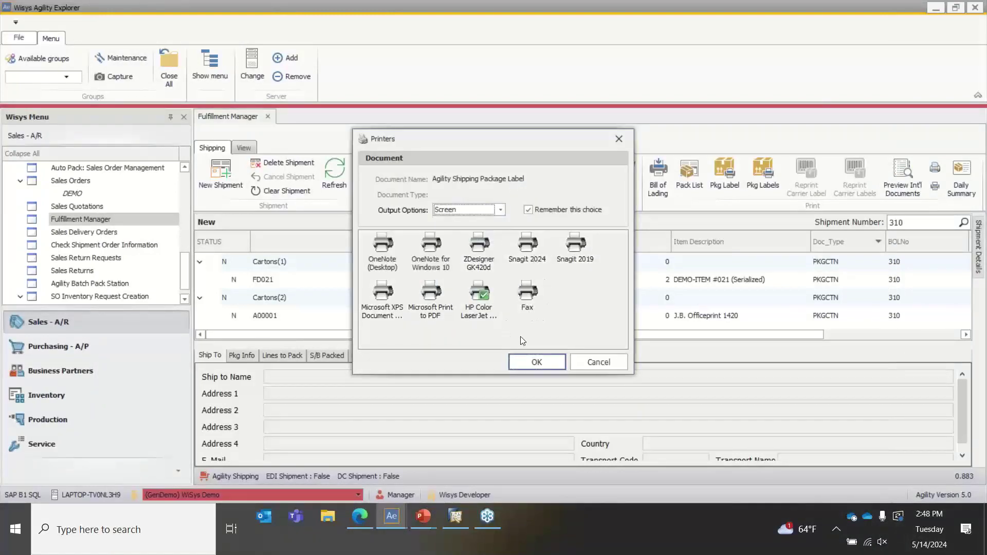
{"action": "left_click", "coordinate": [524, 363]}
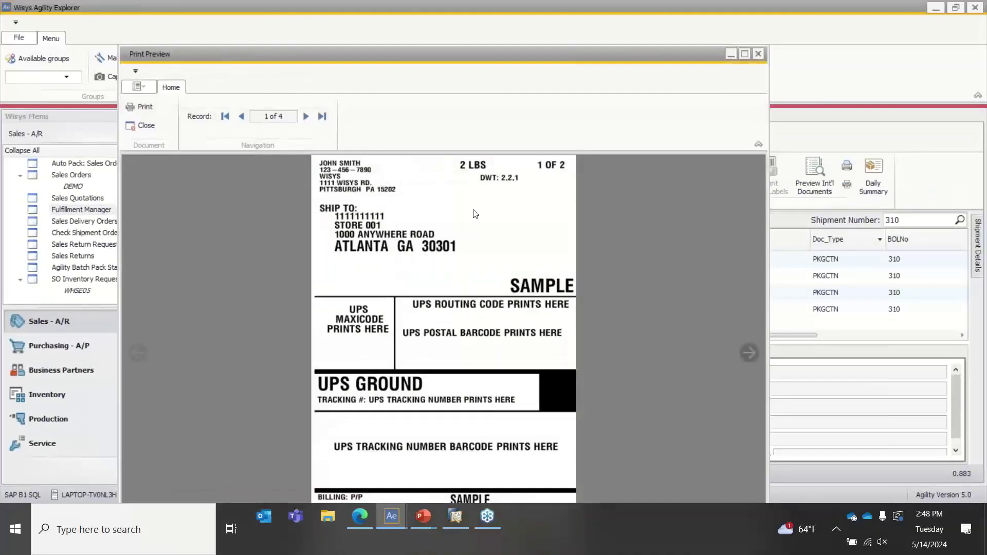
Look through the previewed UPS outbound and return labels up to the second package's outbound label, and close the preview.
{"action": "left_click_drag", "start_coordinate": [405, 50], "coordinate": [444, 9]}
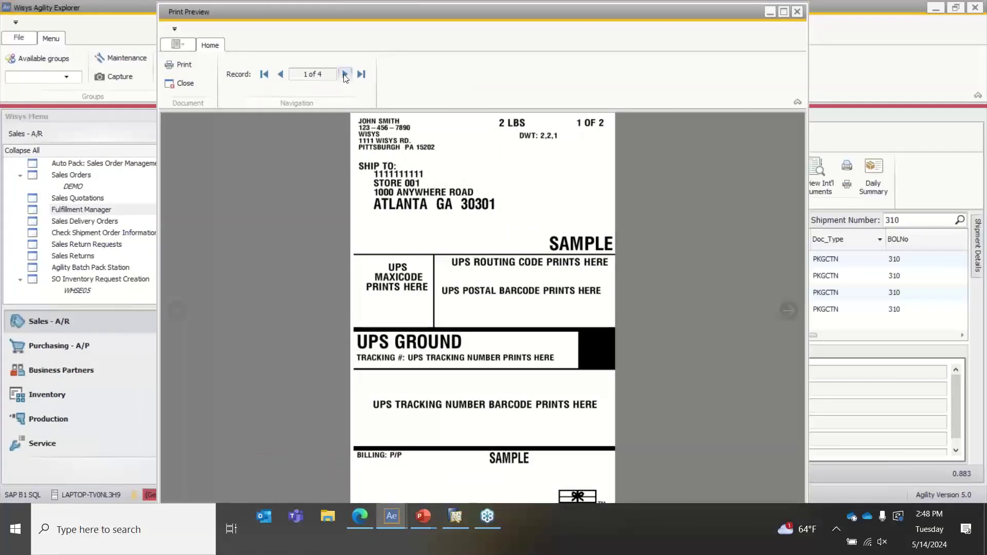
{"action": "left_click", "coordinate": [789, 310]}
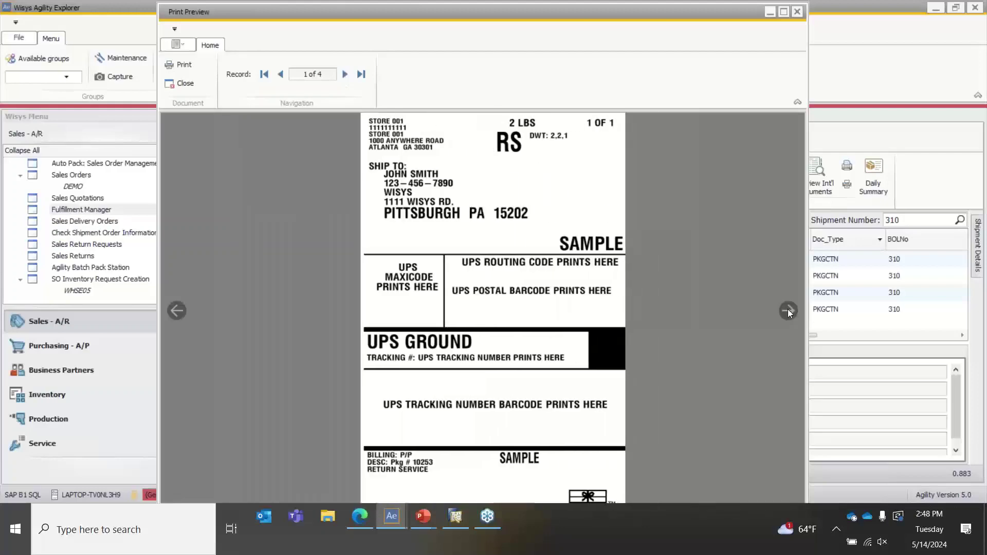
{"action": "left_click", "coordinate": [788, 310]}
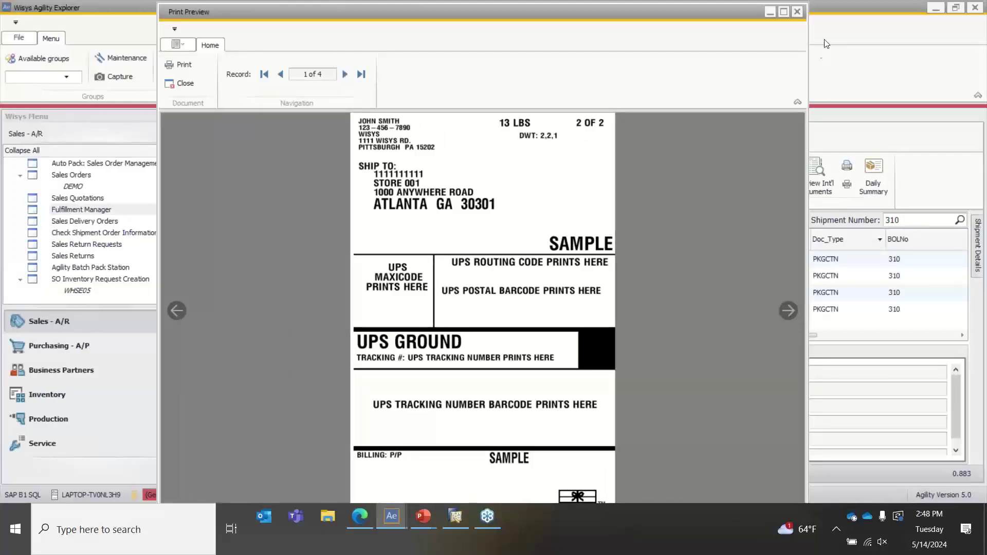
{"action": "left_click", "coordinate": [797, 11]}
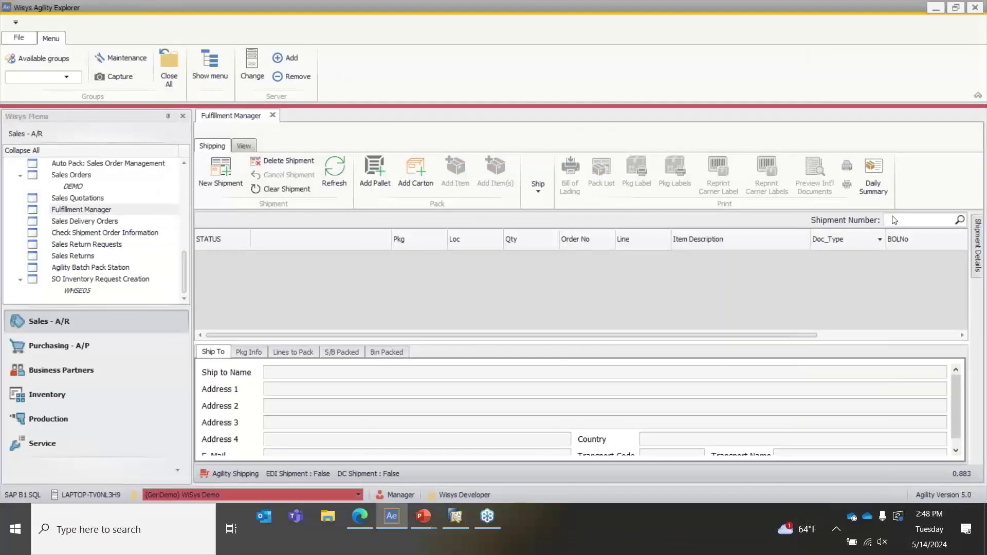
Reload shipment 310 in Fulfillment Manager and select item A00001 in its second carton to check the shipment.
{"action": "type", "text": "310"}
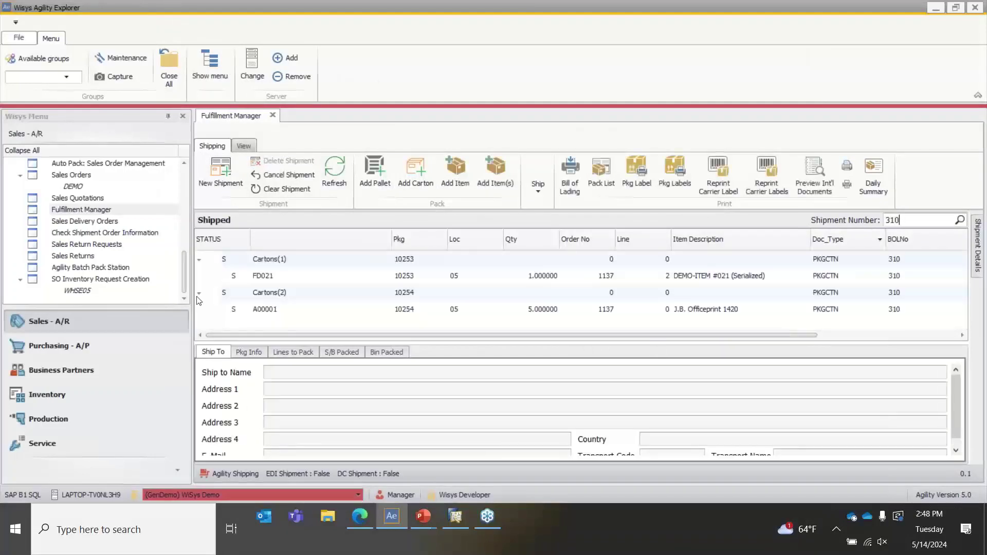
{"action": "mouse_move", "coordinate": [226, 225]}
{"action": "left_click", "coordinate": [265, 319]}
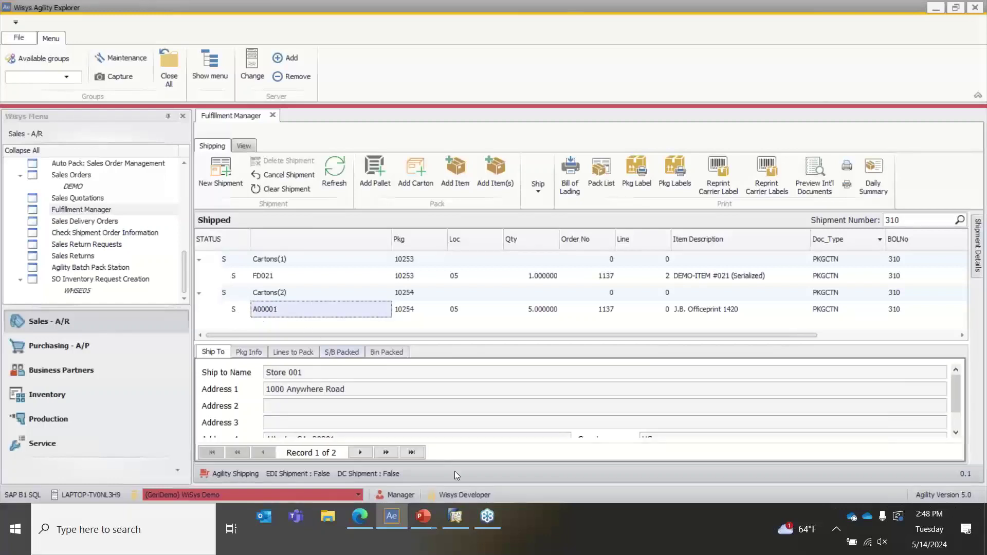
Switch to SAP Business One, refresh the shipment's sales order contents, and open its Relationship Map.
{"action": "left_click", "coordinate": [462, 516]}
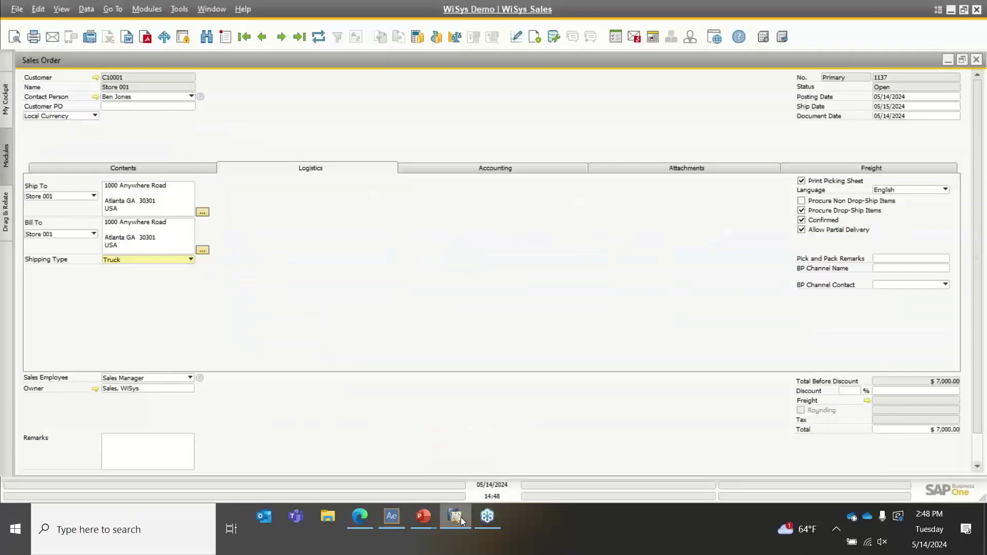
{"action": "left_click", "coordinate": [143, 164]}
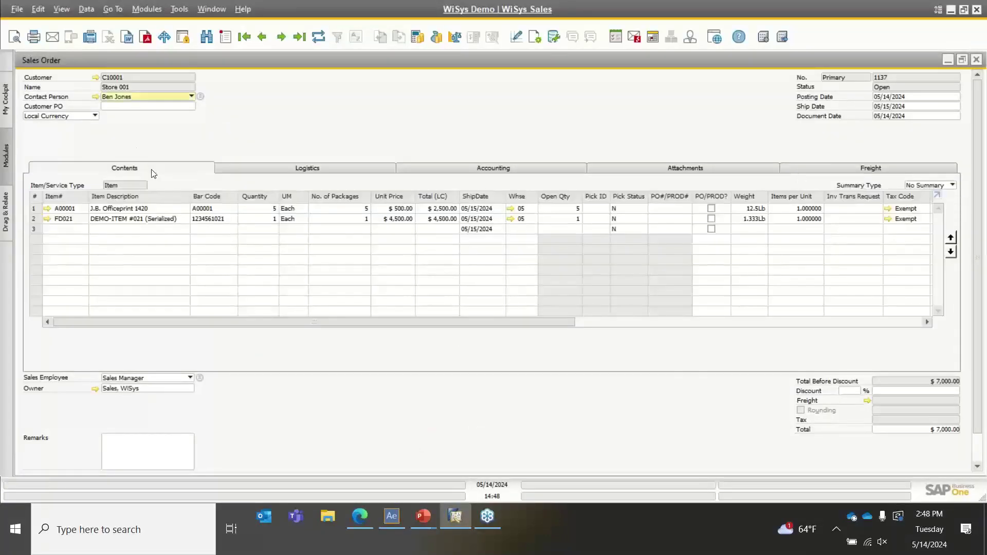
{"action": "left_click", "coordinate": [320, 36]}
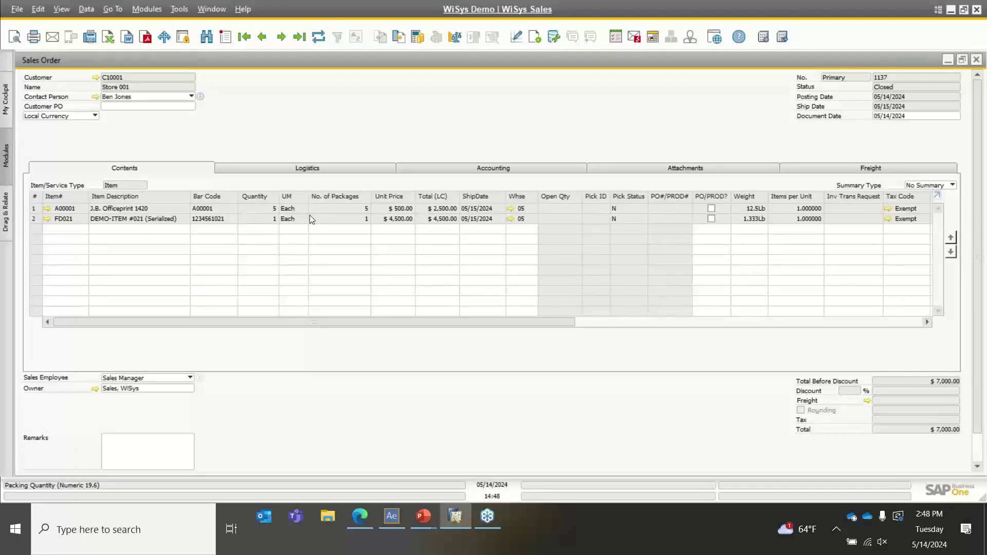
{"action": "right_click", "coordinate": [326, 347]}
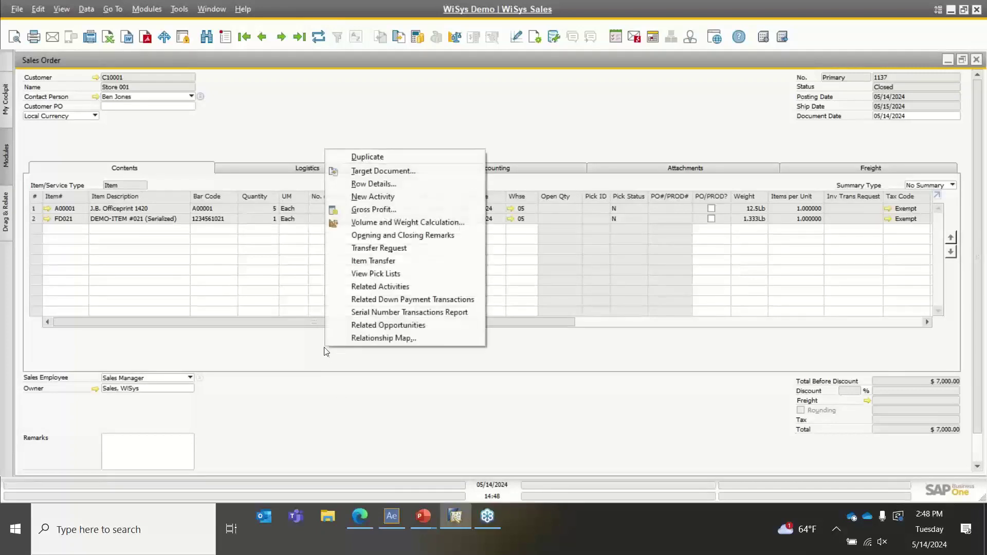
{"action": "left_click", "coordinate": [366, 337]}
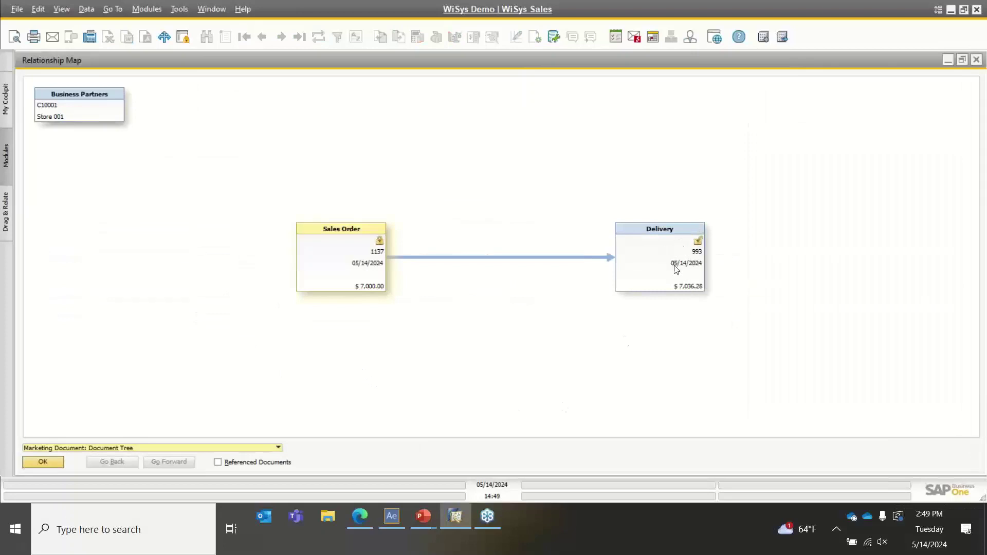
Open the linked delivery, check its logistics tracking number and contents, and close the delivery and the Relationship Map.
{"action": "double_click", "coordinate": [652, 250]}
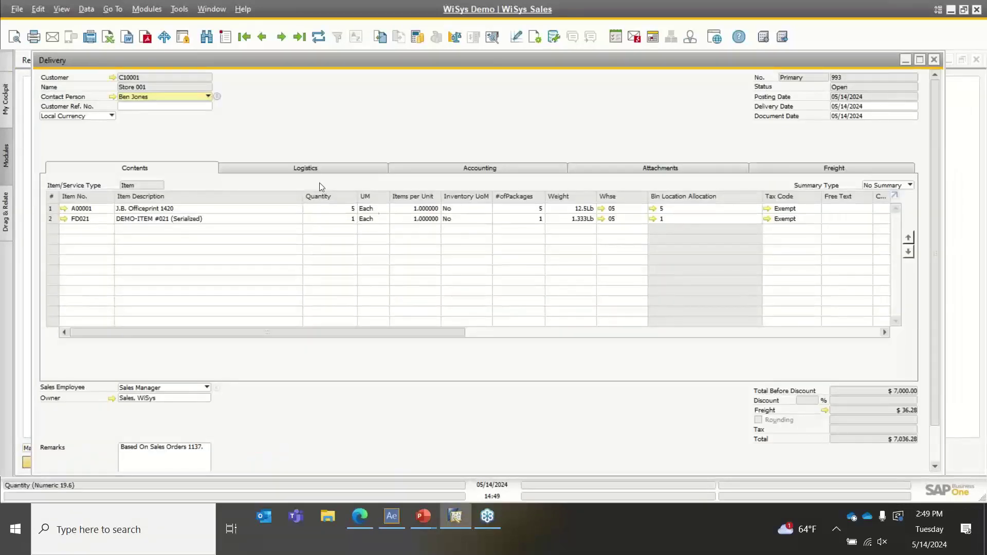
{"action": "left_click", "coordinate": [310, 171]}
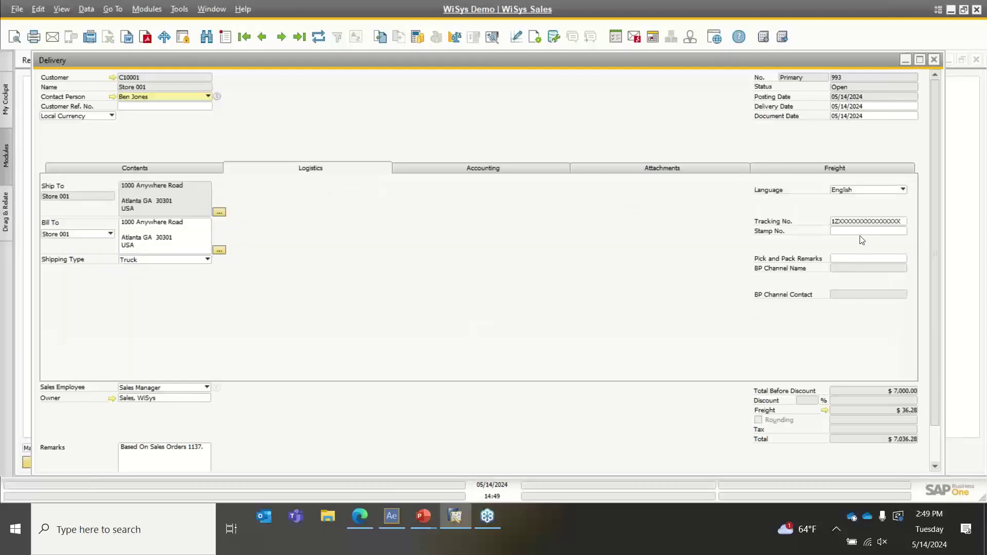
{"action": "double_click", "coordinate": [843, 222]}
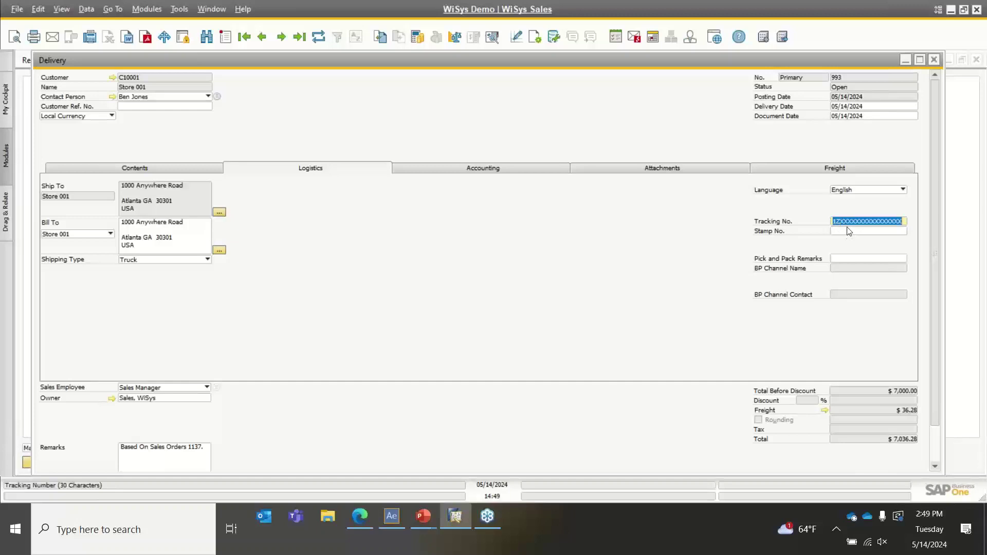
{"action": "left_click", "coordinate": [842, 230]}
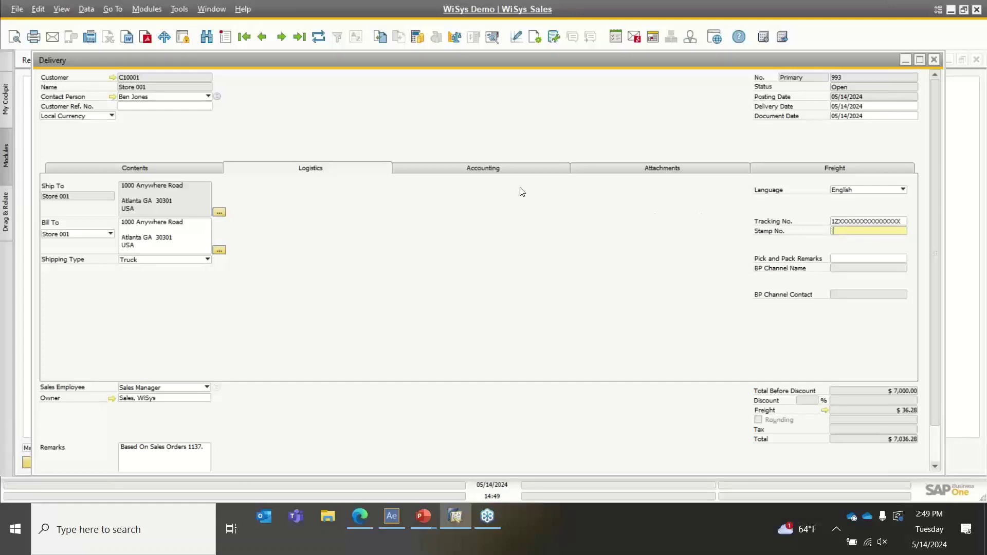
{"action": "left_click", "coordinate": [181, 173]}
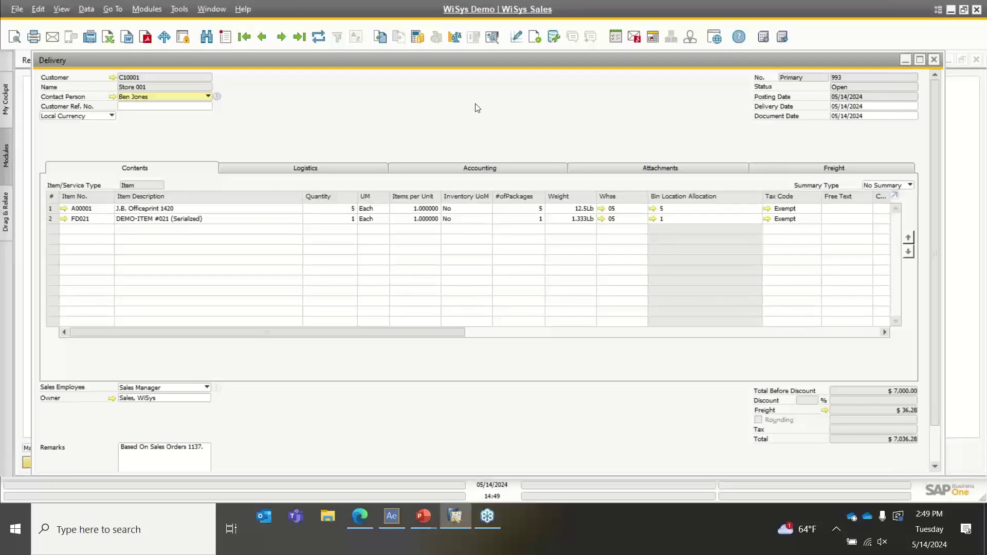
{"action": "left_click", "coordinate": [934, 60]}
{"action": "left_click", "coordinate": [975, 61]}
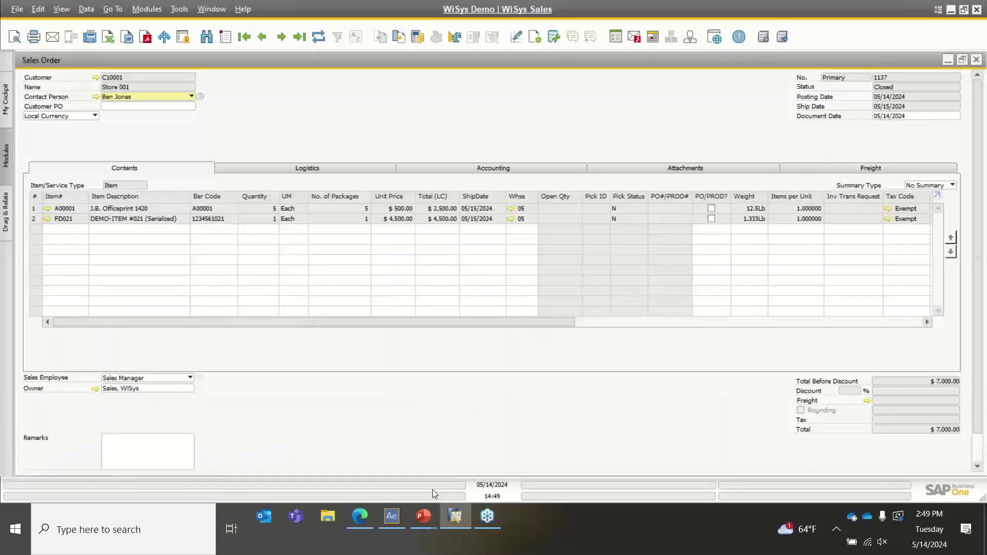
Switch back to Agility Explorer and load shipment 311 in Fulfillment Manager.
{"action": "mouse_move", "coordinate": [392, 516]}
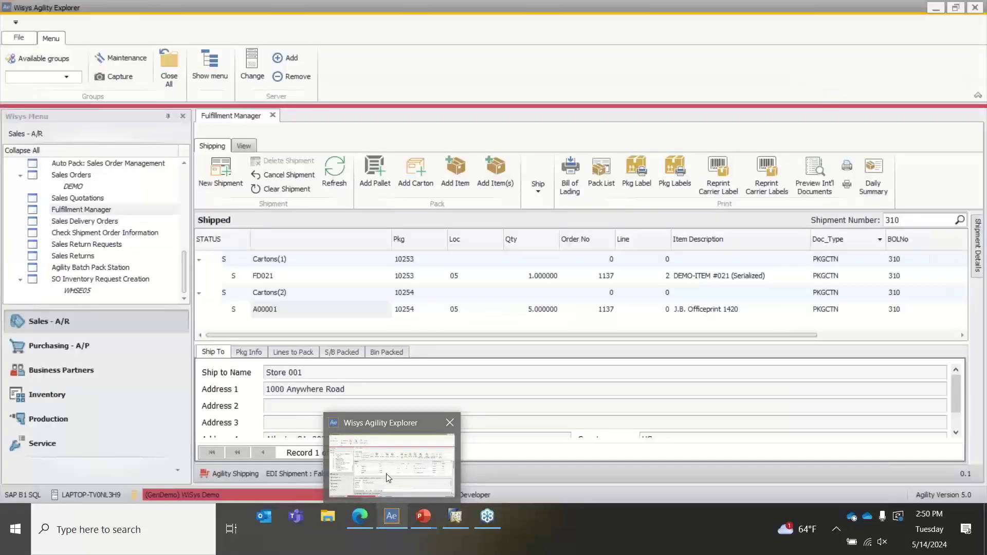
{"action": "left_click", "coordinate": [388, 477]}
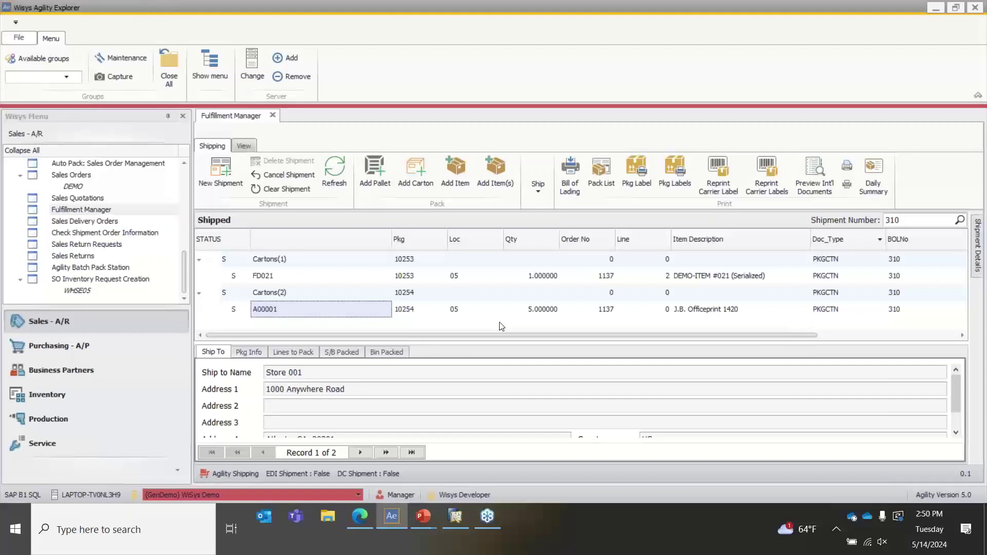
{"action": "left_click", "coordinate": [915, 219]}
{"action": "key", "text": "BackSpace"}
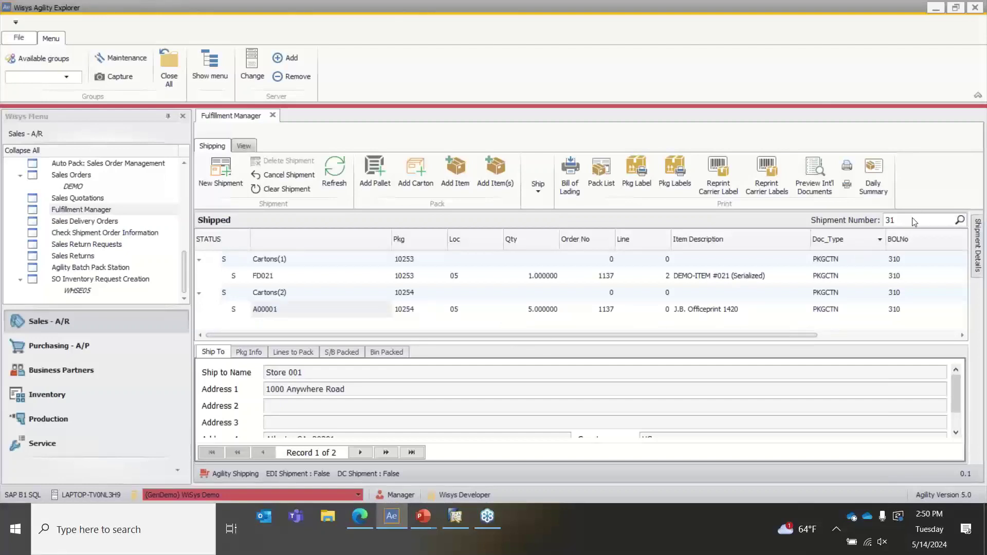
{"action": "type", "text": "1"}
{"action": "key", "text": "Return"}
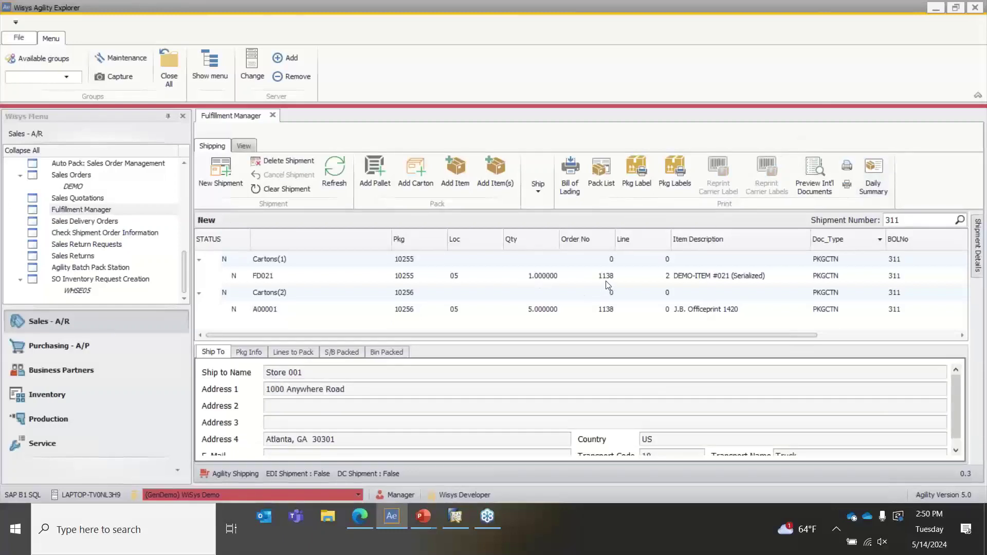
Switch to SAP Business One and display the next sales order, which belongs to shipment 311.
{"action": "left_click", "coordinate": [456, 517]}
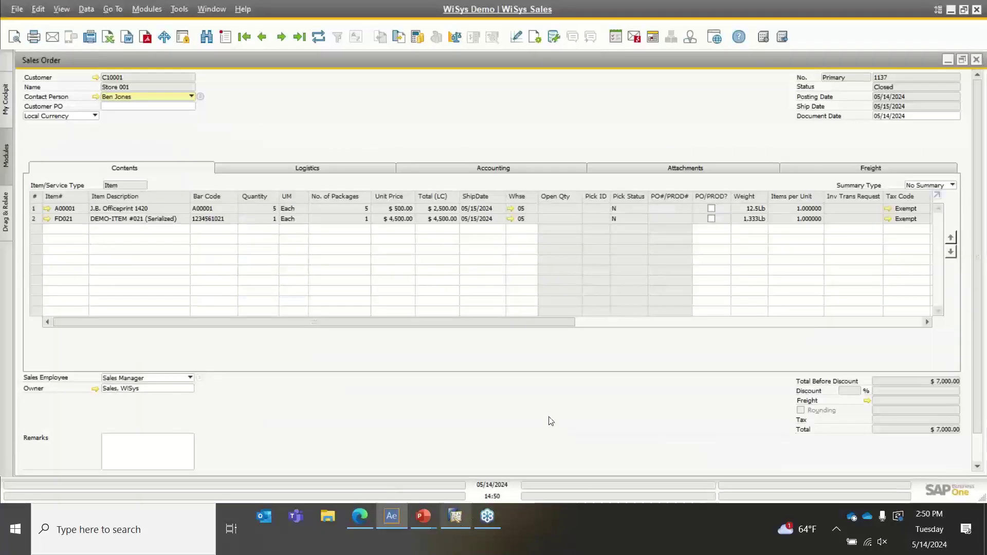
{"action": "left_click", "coordinate": [281, 37]}
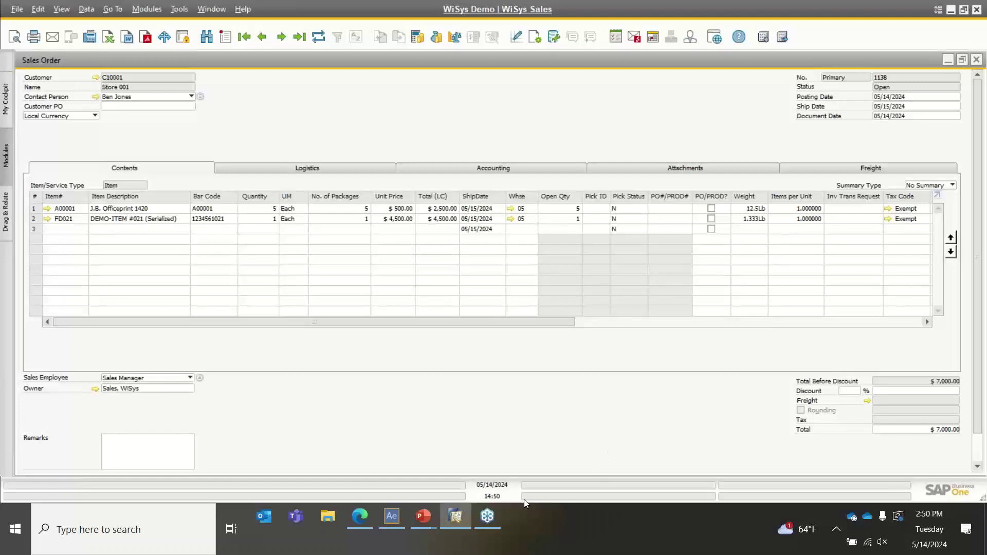
Return to Agility Explorer, view the carriers offered for shipping shipment 311, and close the choices without shipping.
{"action": "left_click", "coordinate": [390, 516]}
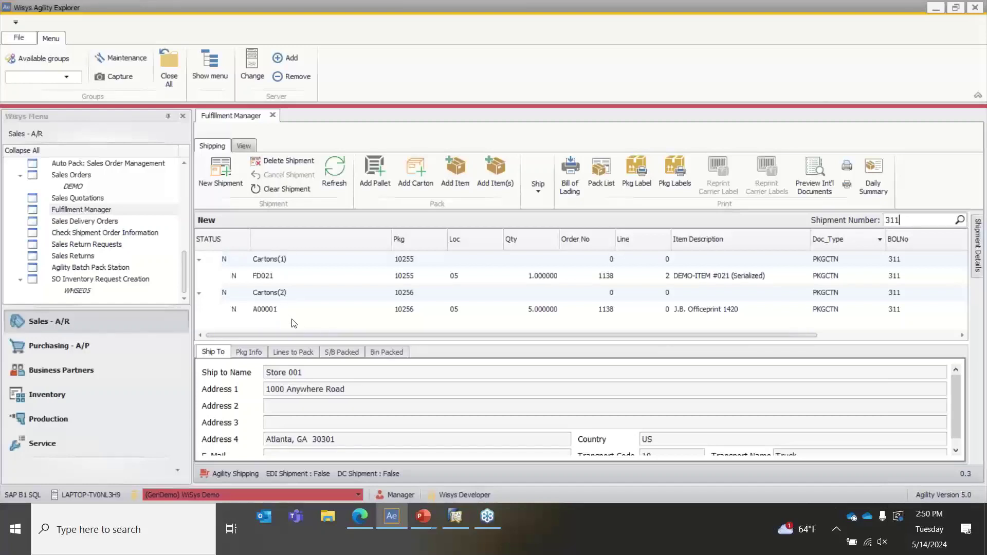
{"action": "left_click", "coordinate": [539, 184]}
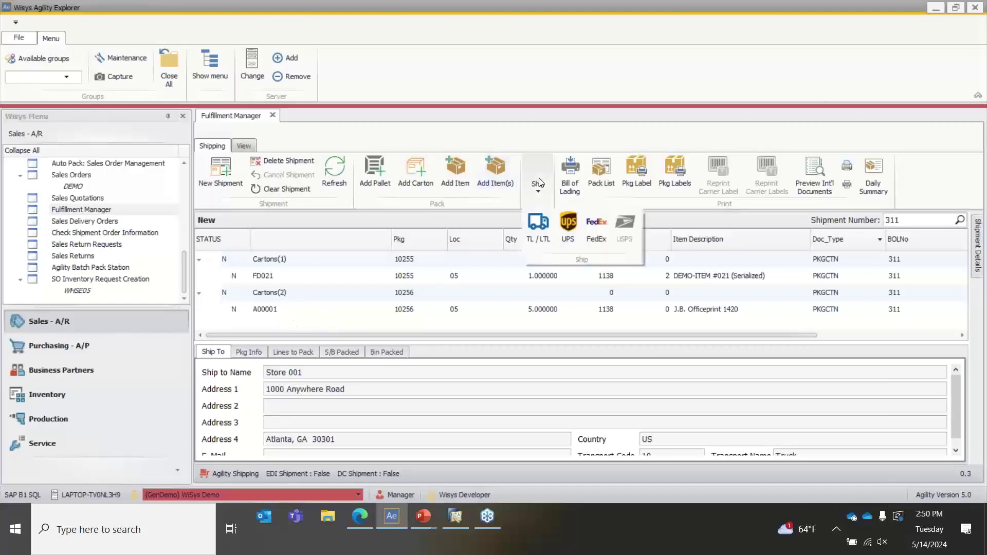
{"action": "left_click", "coordinate": [538, 184]}
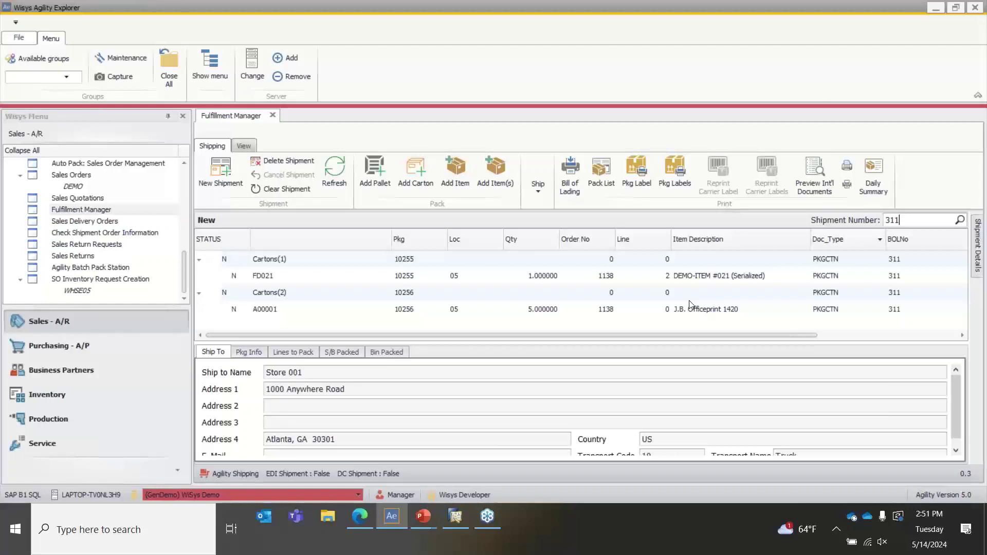
Switch to WiSys Visual Form Studio, open the Tailoring of the Month project, and browse its Distribution forms.
{"action": "left_click", "coordinate": [985, 518]}
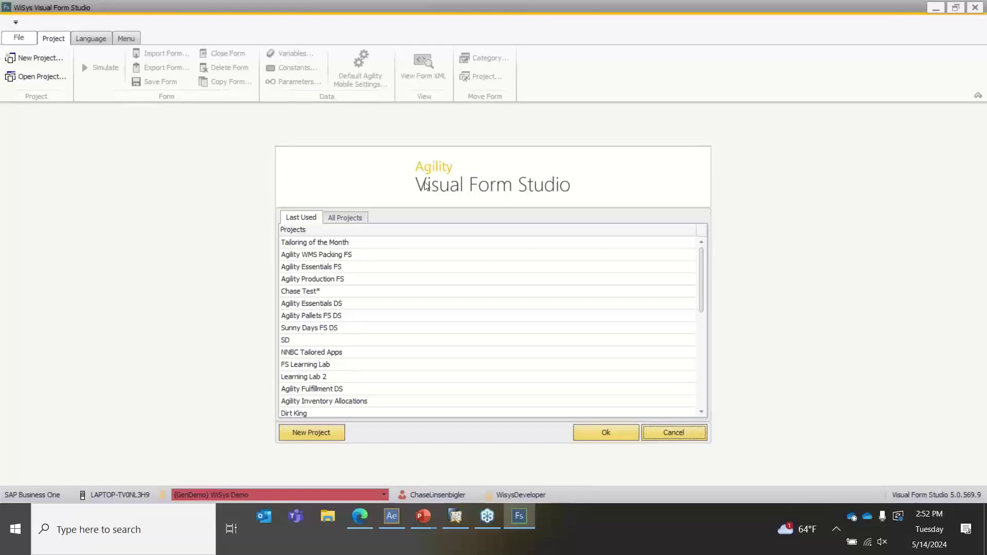
{"action": "double_click", "coordinate": [369, 242]}
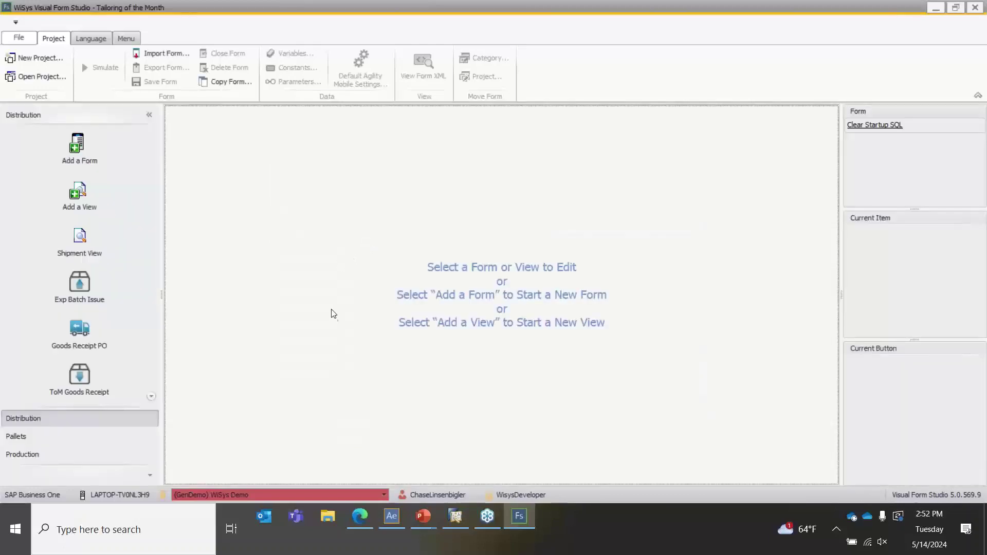
{"action": "scroll", "coordinate": [105, 286], "scroll_direction": "down", "scroll_amount": 4}
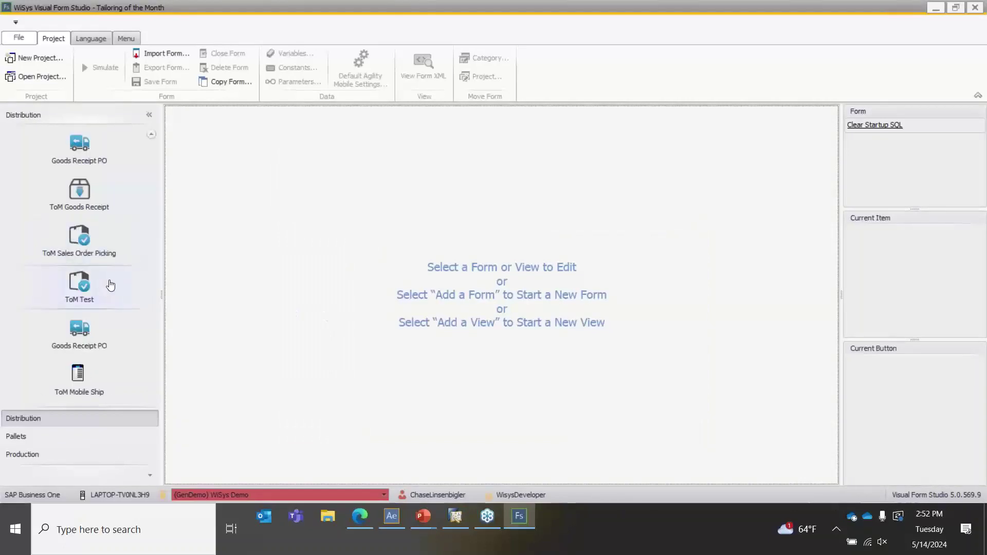
Open the ToM Mobile Ship form and inspect its Carrier, Pro No. and Trailer No. items.
{"action": "left_click", "coordinate": [110, 393]}
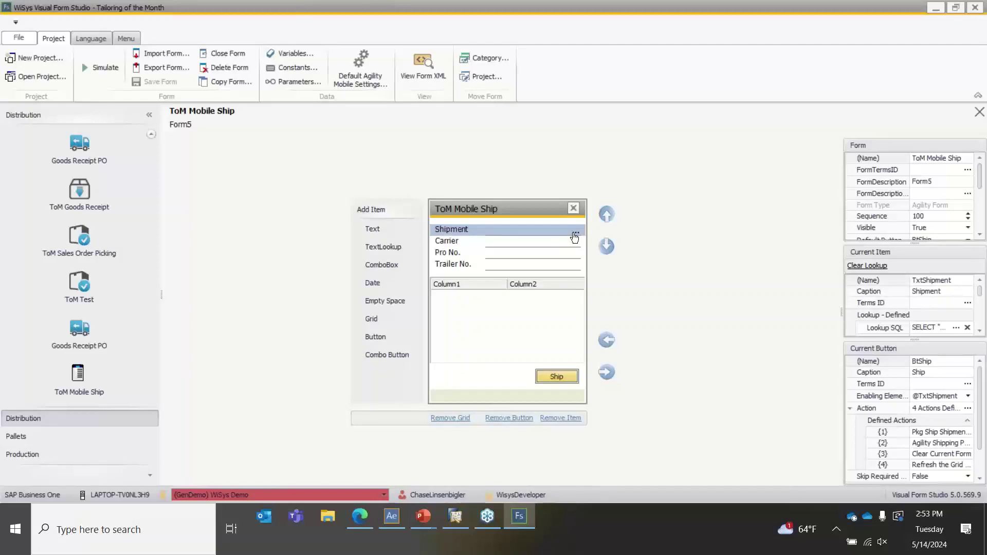
{"action": "left_click", "coordinate": [493, 244]}
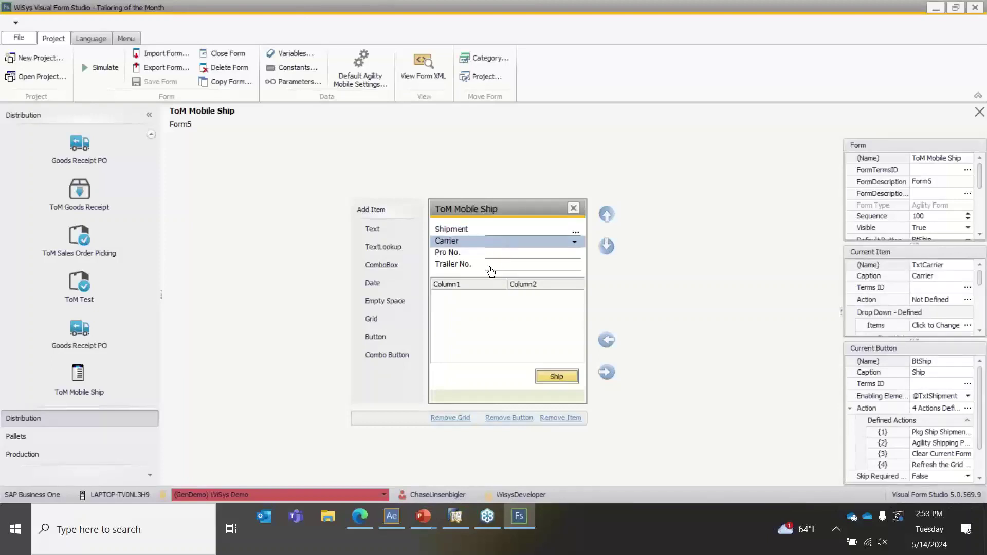
{"action": "left_click", "coordinate": [449, 260]}
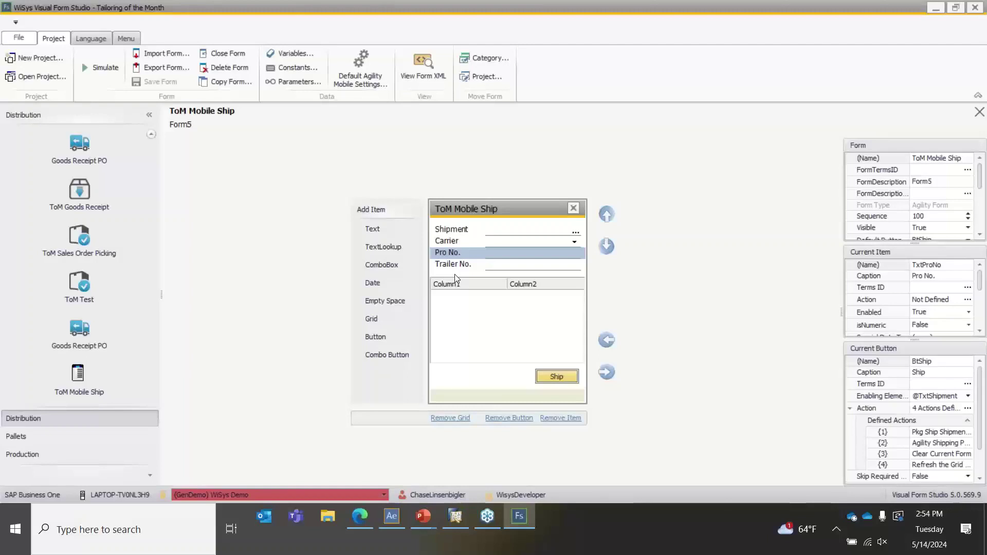
{"action": "left_click", "coordinate": [474, 265]}
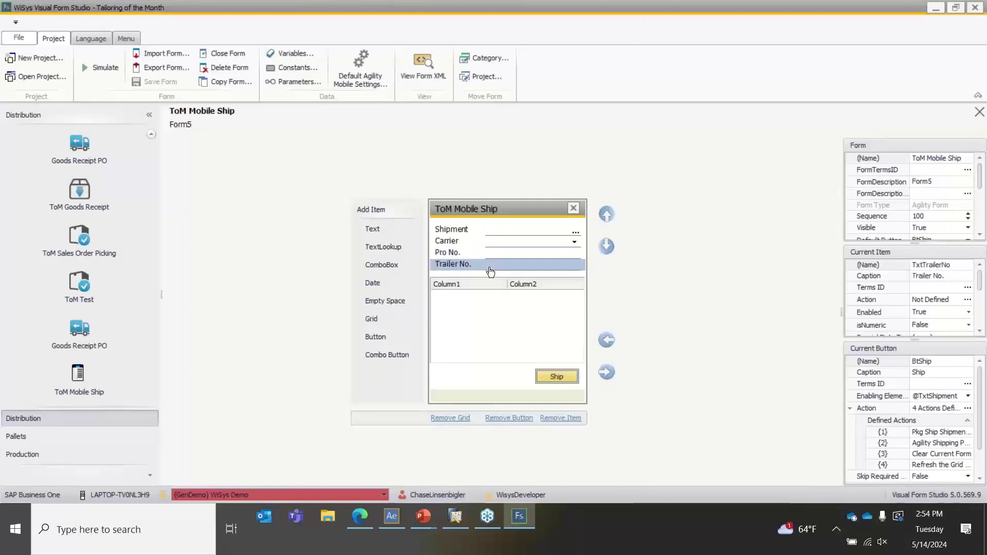
Simulate the ToM Mobile Ship form and load shipment 311 from the shipment lookup.
{"action": "left_click", "coordinate": [95, 75]}
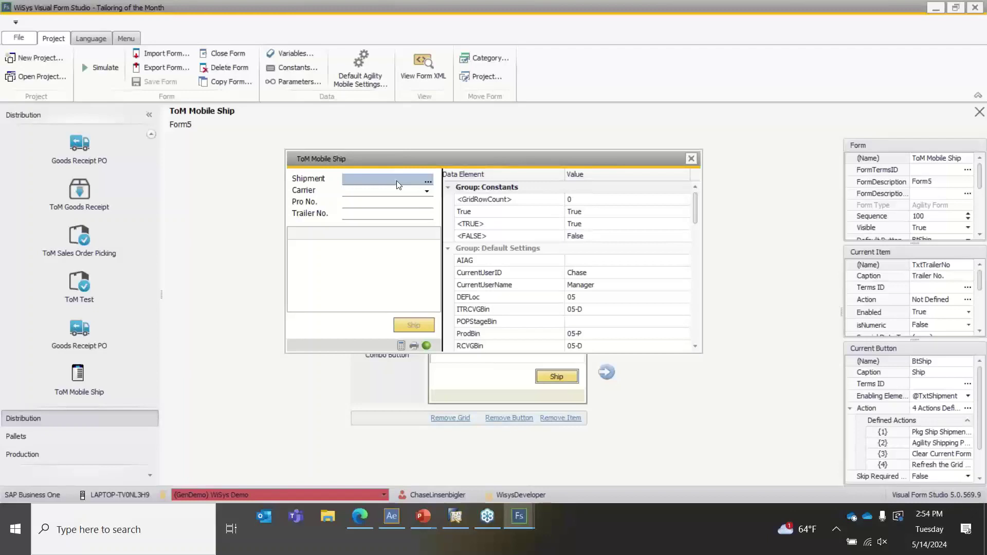
{"action": "left_click", "coordinate": [428, 182]}
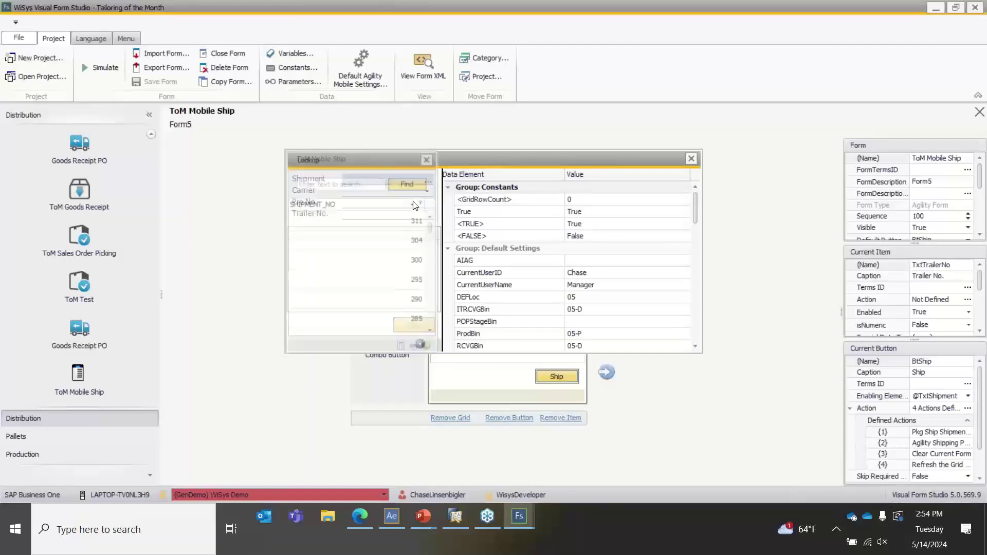
{"action": "left_click", "coordinate": [369, 221]}
{"action": "double_click", "coordinate": [368, 221]}
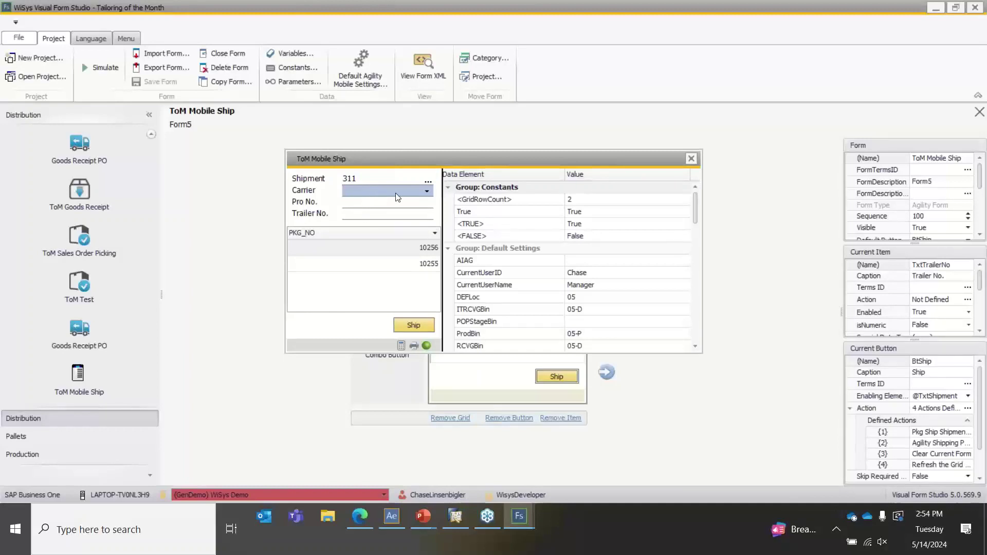
Set the carrier to UPS and enter Pro No. 758 and Trailer No. 1142 in the simulated form.
{"action": "left_click", "coordinate": [427, 192]}
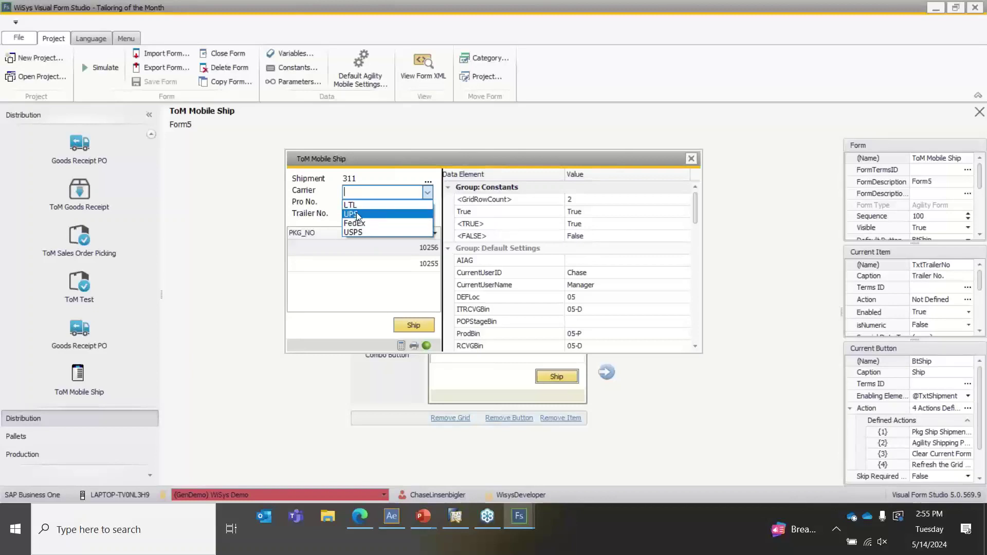
{"action": "left_click", "coordinate": [356, 214]}
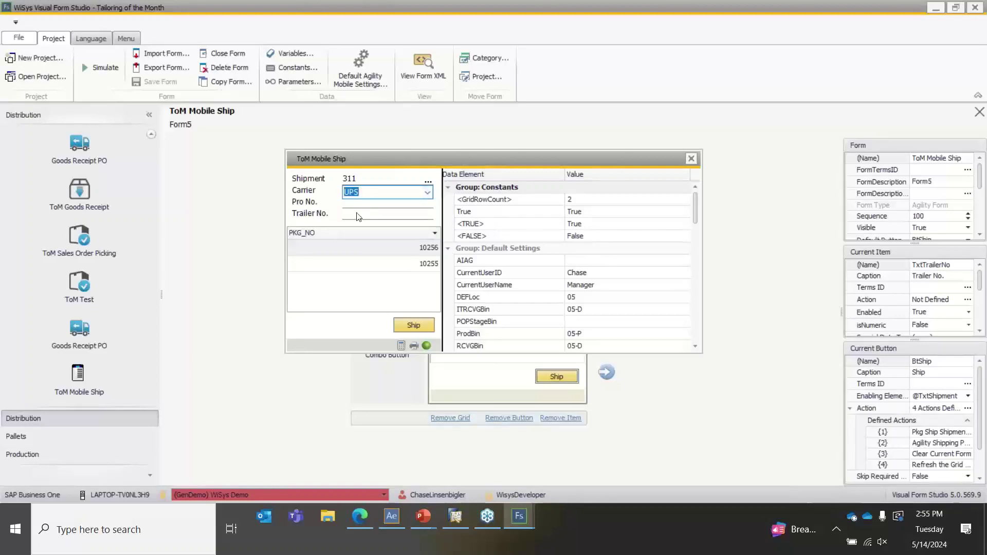
{"action": "key", "text": "Tab"}
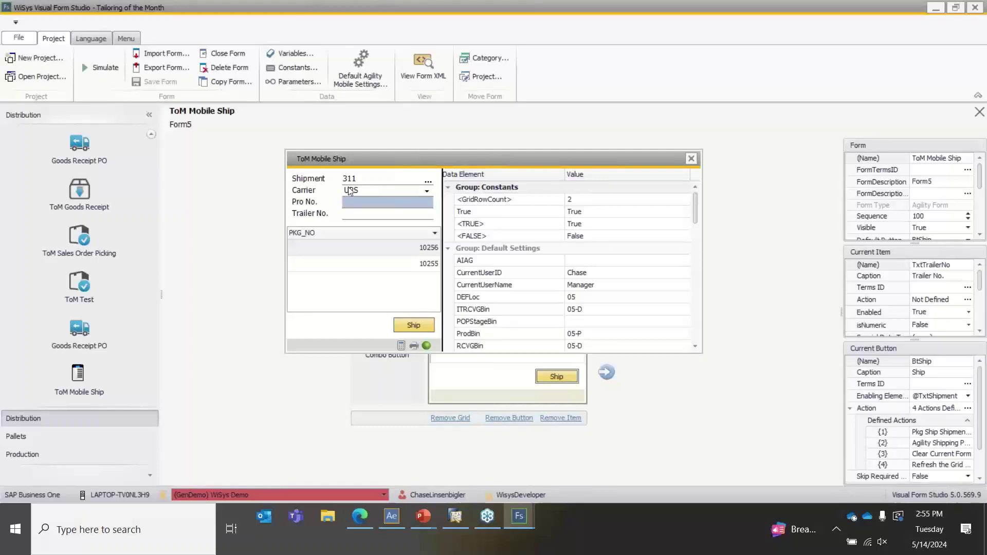
{"action": "type", "text": "758"}
{"action": "key", "text": "Tab"}
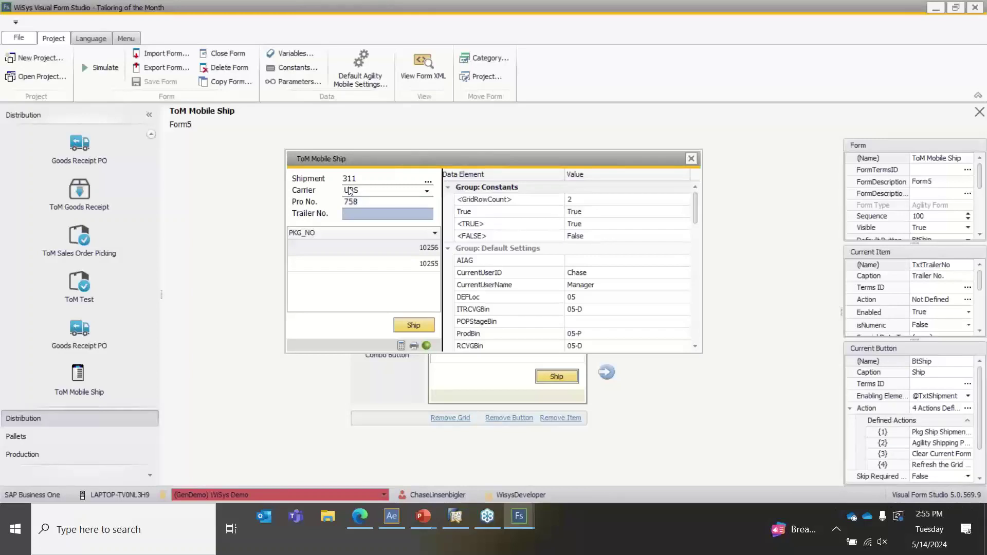
{"action": "type", "text": "1142"}
Look over the packages listed for shipment 311 and close the simulation without shipping.
{"action": "left_click", "coordinate": [388, 266]}
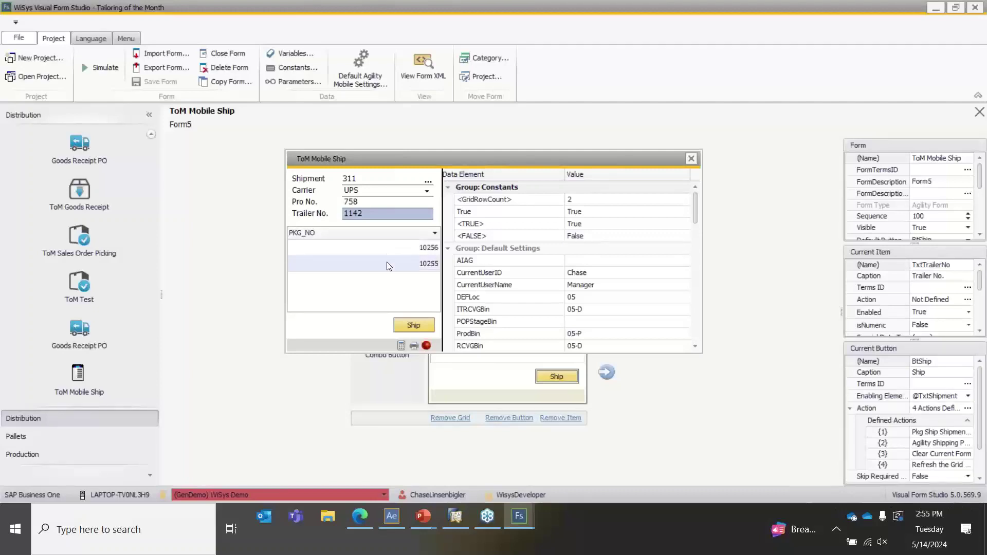
{"action": "left_click", "coordinate": [374, 252]}
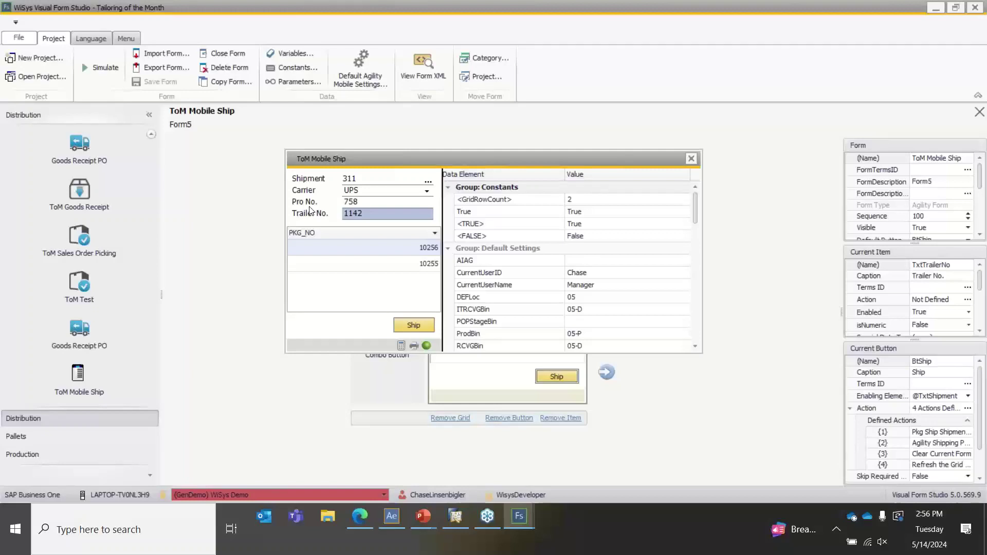
{"action": "left_click", "coordinate": [691, 159]}
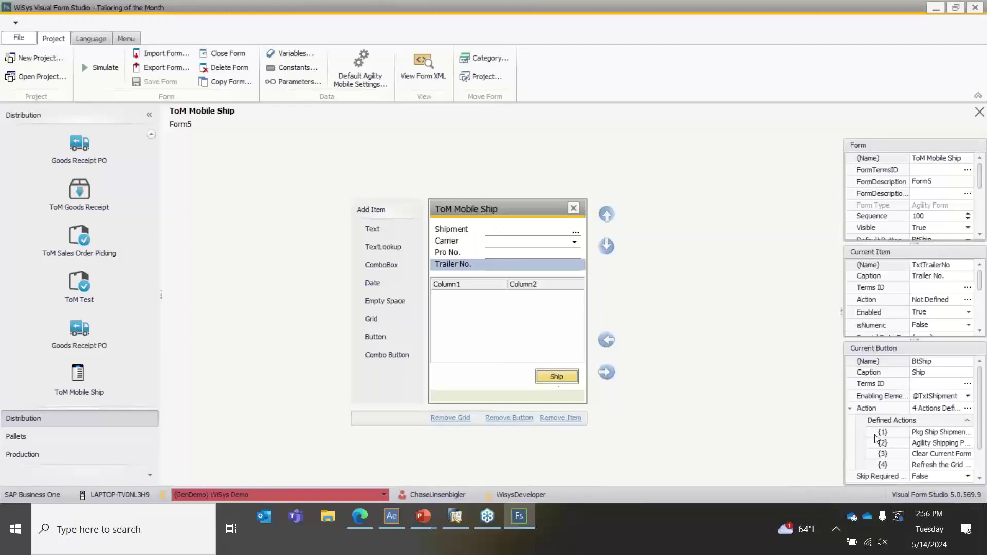
Open the Ship button's defined actions and display the Pkg Ship Shipment 2 transaction in full view.
{"action": "left_click", "coordinate": [968, 408]}
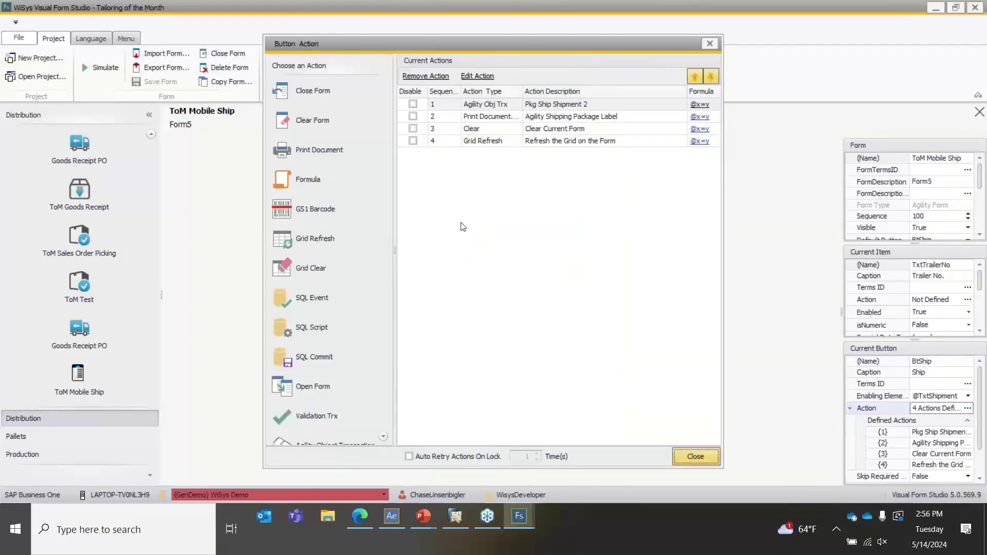
{"action": "left_click", "coordinate": [495, 107]}
{"action": "double_click", "coordinate": [492, 107]}
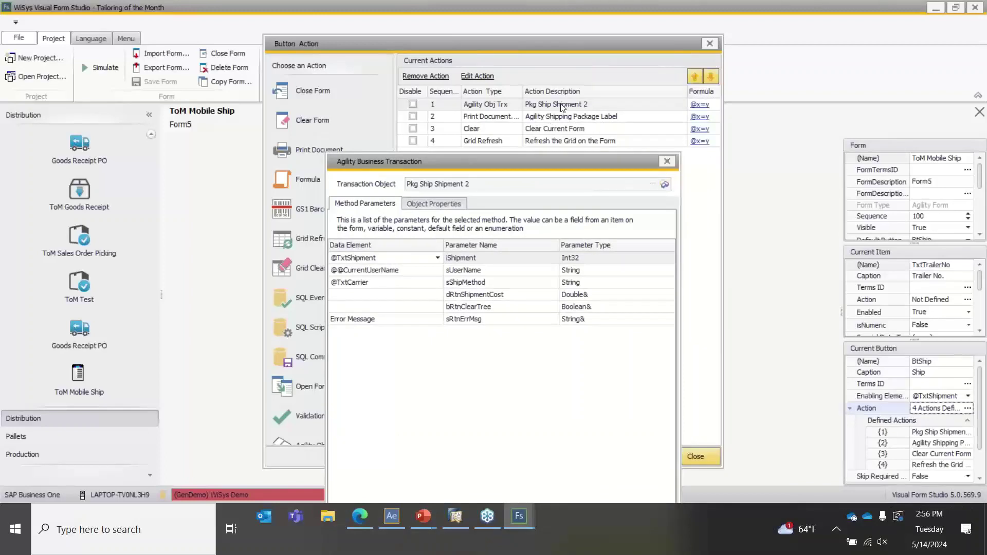
{"action": "left_click_drag", "start_coordinate": [539, 157], "coordinate": [546, 63]}
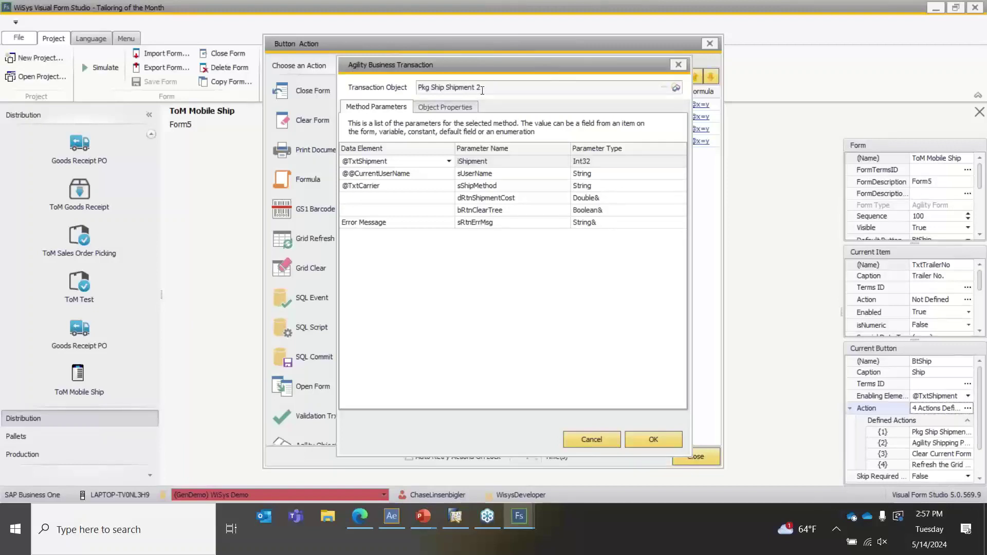
Examine the data elements mapped to the iShipment, sShipMethod and sUserName method parameters.
{"action": "left_click", "coordinate": [367, 161]}
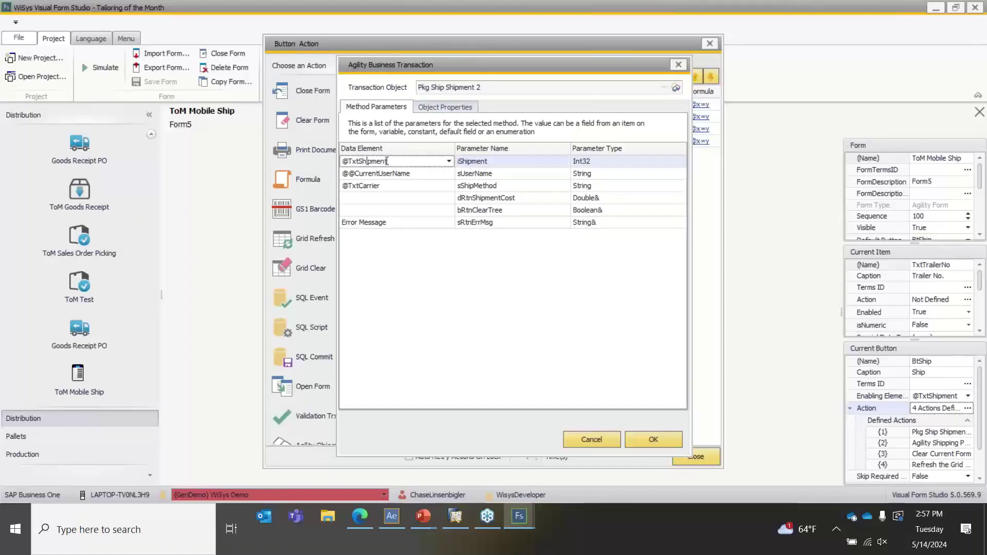
{"action": "left_click", "coordinate": [362, 186]}
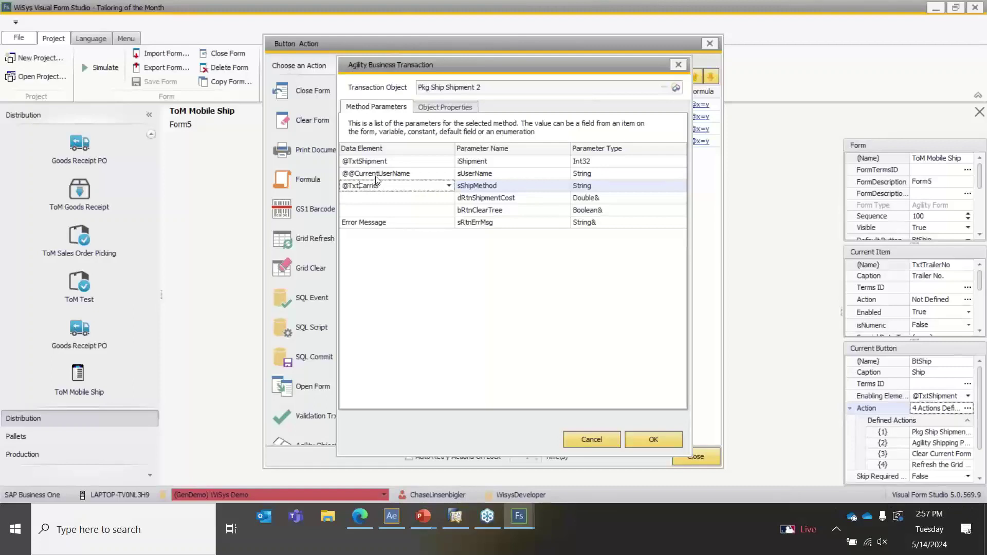
{"action": "left_click", "coordinate": [376, 176]}
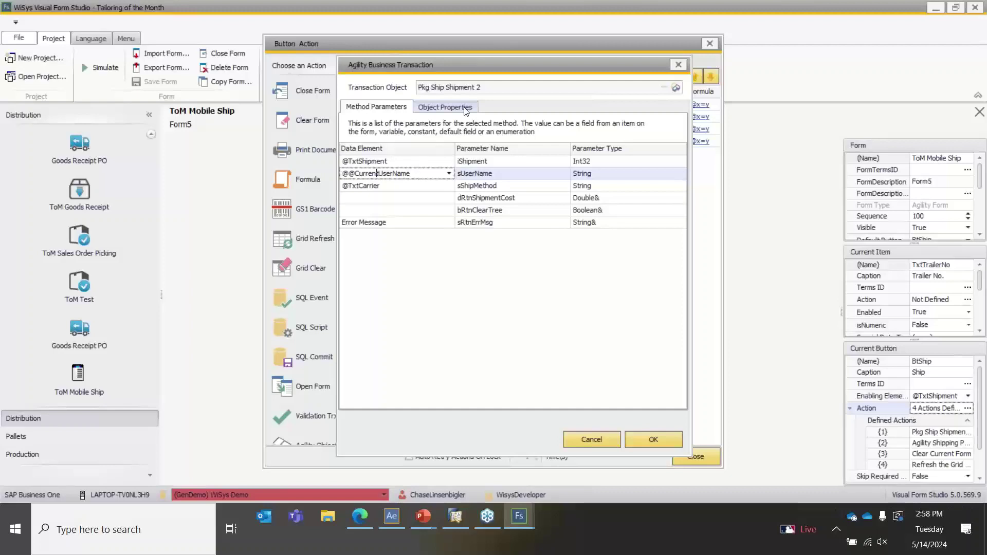
Show the transaction's object properties and examine ProNo, TrailerNo, BolWeight, TruckCompany and Seal_no.
{"action": "left_click", "coordinate": [446, 108]}
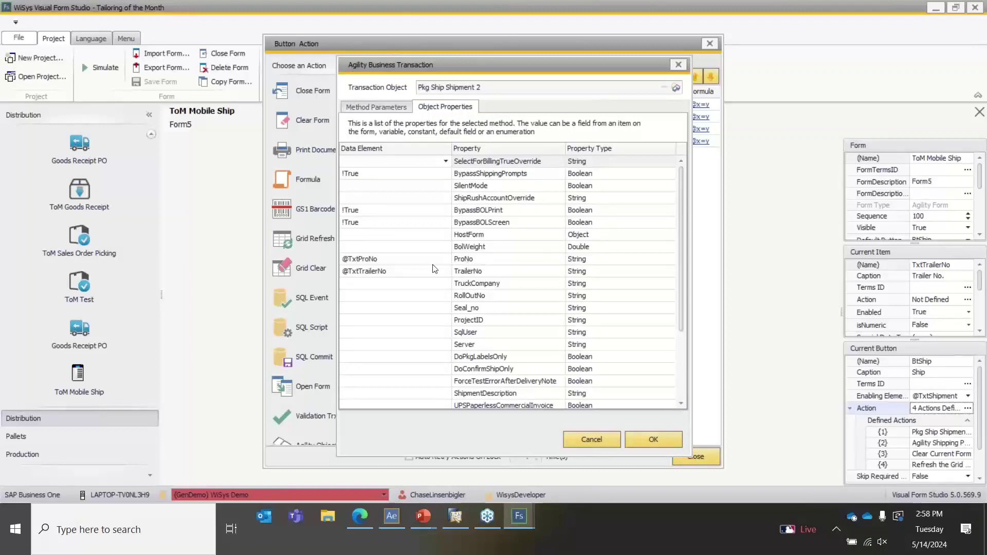
{"action": "left_click", "coordinate": [473, 263]}
{"action": "left_click", "coordinate": [475, 269]}
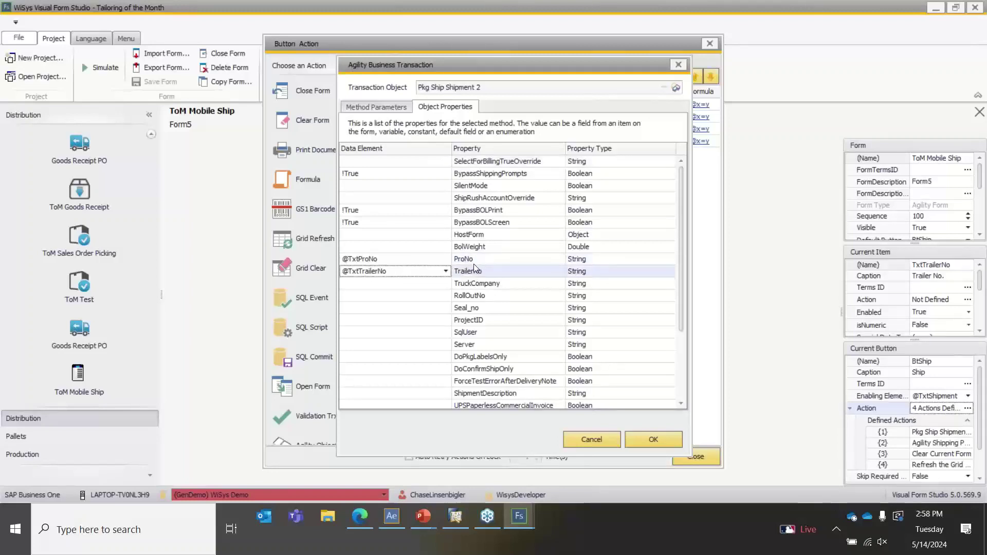
{"action": "left_click", "coordinate": [474, 263]}
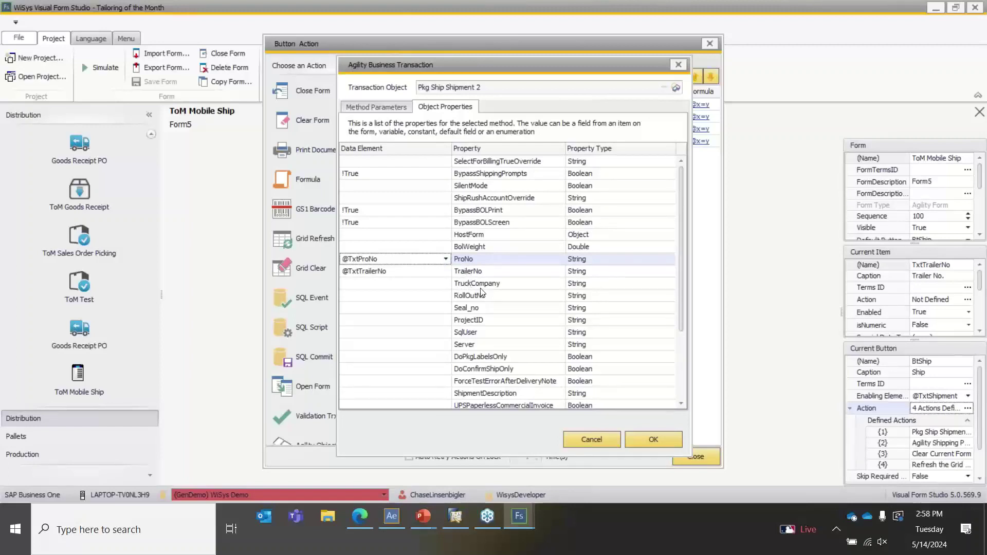
{"action": "left_click", "coordinate": [482, 250]}
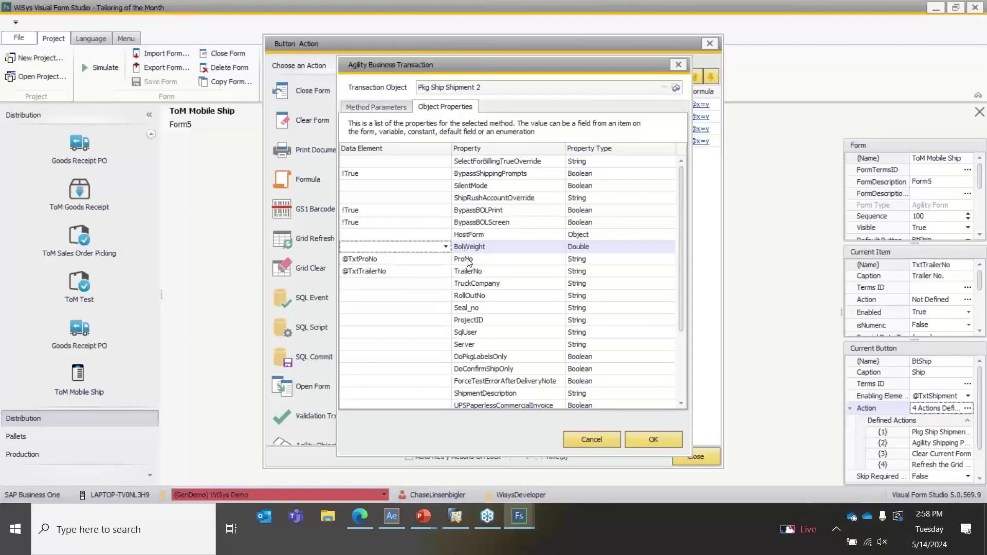
{"action": "left_click", "coordinate": [468, 259]}
{"action": "left_click", "coordinate": [482, 272]}
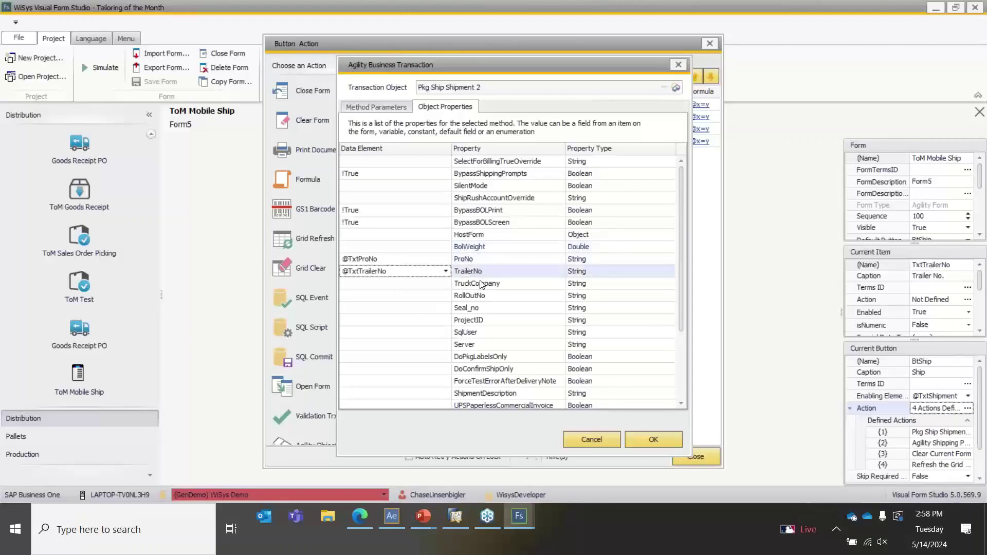
{"action": "left_click", "coordinate": [479, 284]}
{"action": "left_click", "coordinate": [476, 307]}
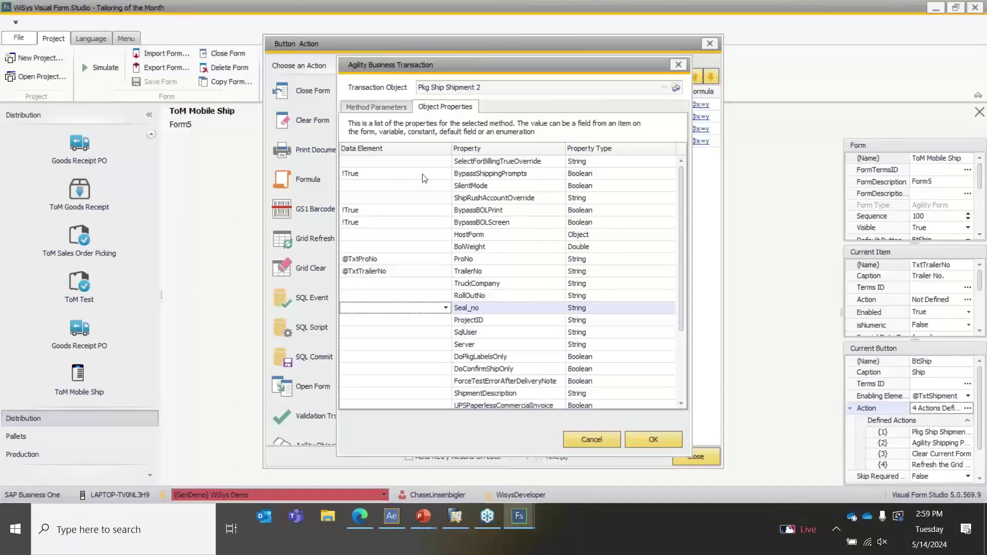
Review the BypassShippingPrompts, BypassBOLPrint and BypassBOLScreen properties, then accept the transaction and close the button's actions.
{"action": "left_click", "coordinate": [479, 176]}
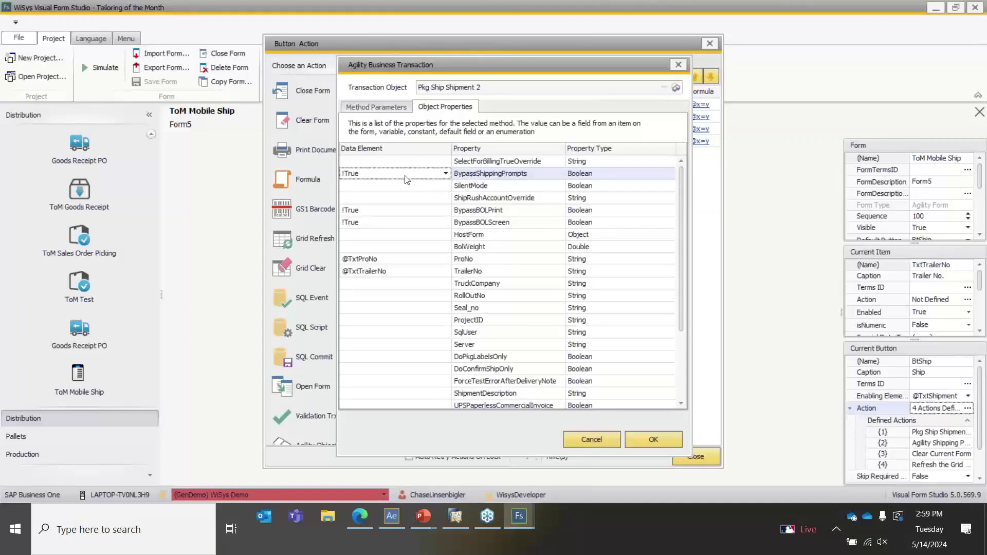
{"action": "left_click", "coordinate": [488, 210]}
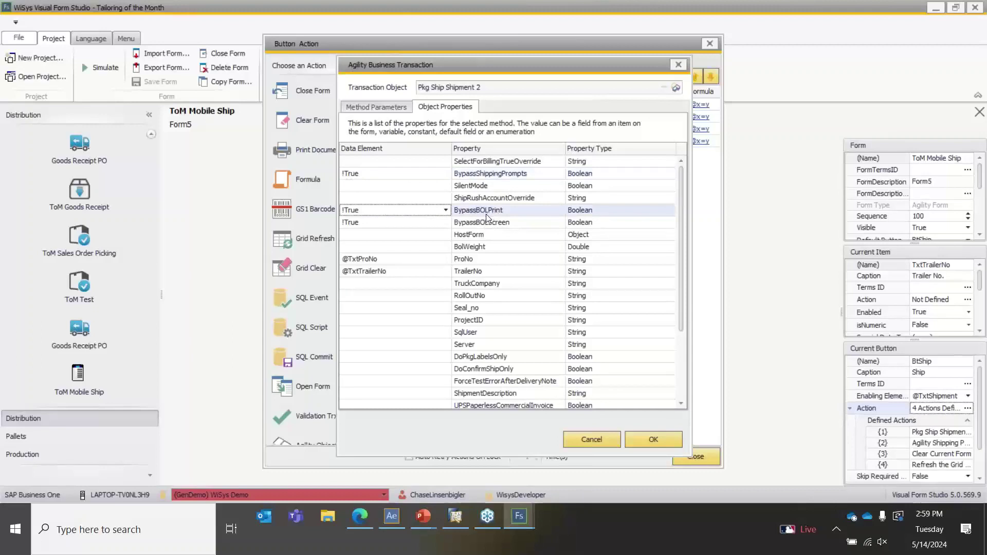
{"action": "left_click", "coordinate": [476, 235]}
{"action": "left_click", "coordinate": [474, 226]}
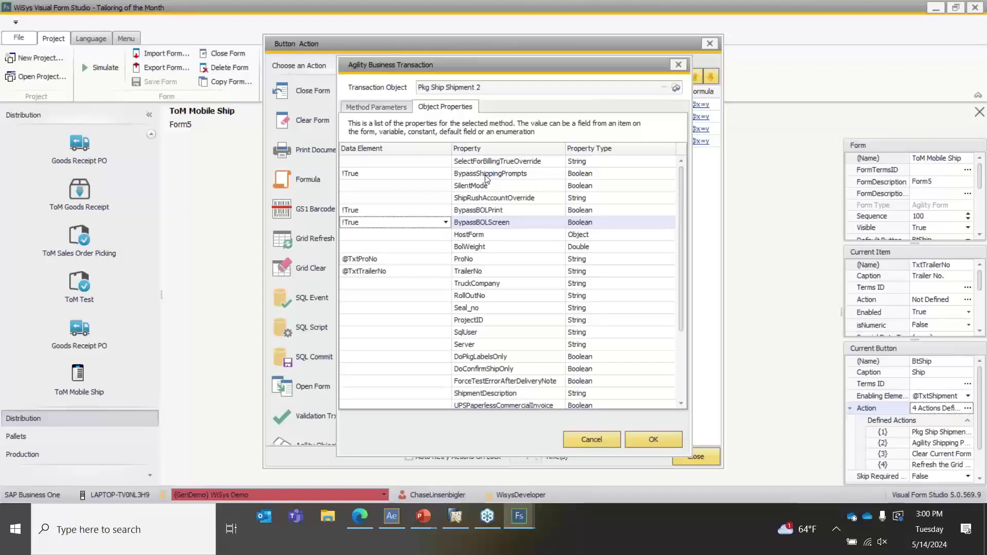
{"action": "left_click", "coordinate": [383, 178]}
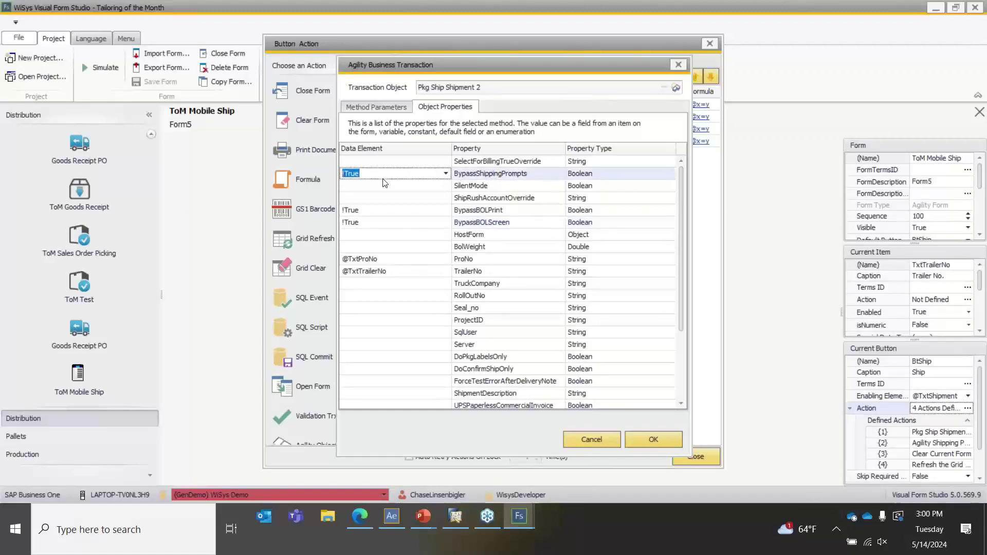
{"action": "left_click", "coordinate": [378, 212]}
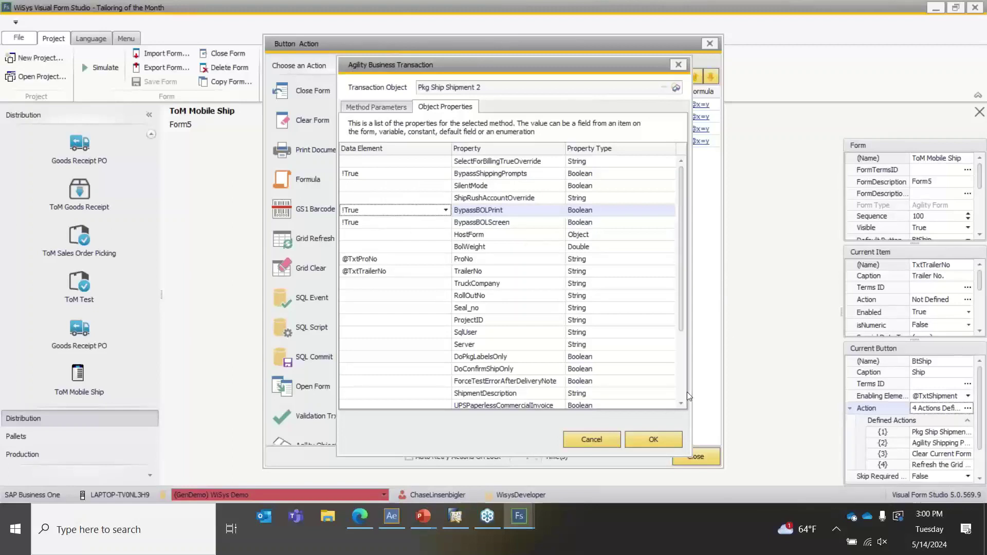
{"action": "left_click", "coordinate": [655, 437]}
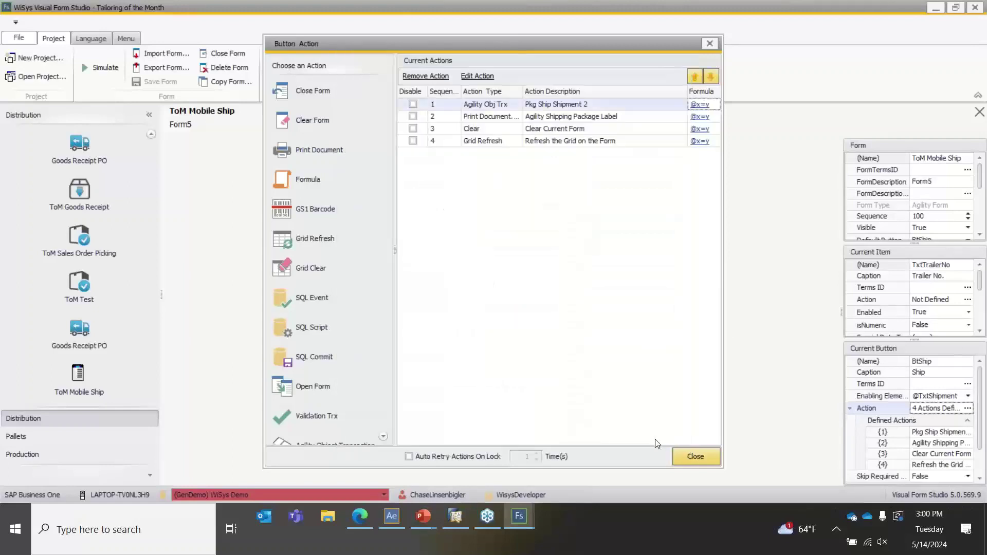
{"action": "left_click", "coordinate": [695, 457]}
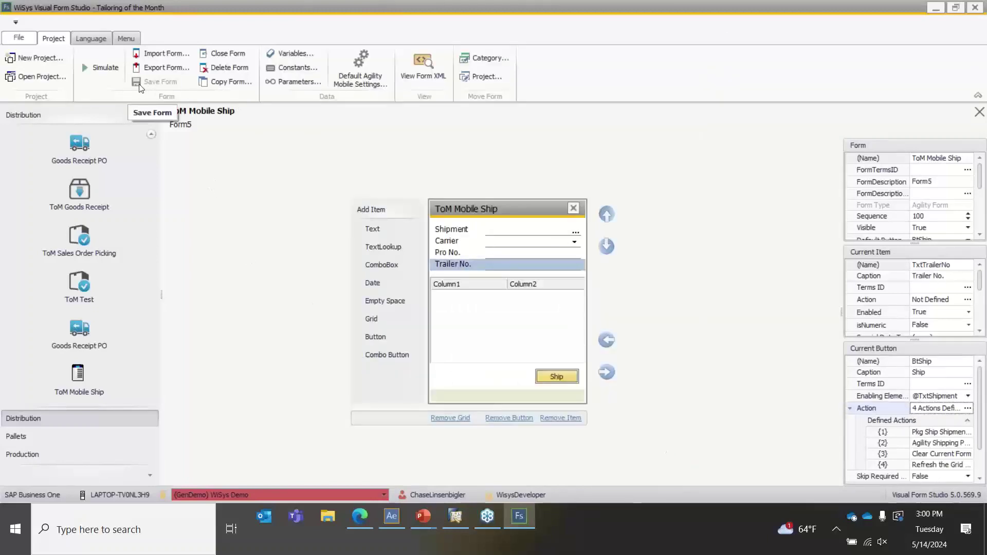
Restart the simulation of the ToM Mobile Ship form and load the packages of shipment 311.
{"action": "left_click", "coordinate": [155, 81]}
{"action": "left_click", "coordinate": [110, 67]}
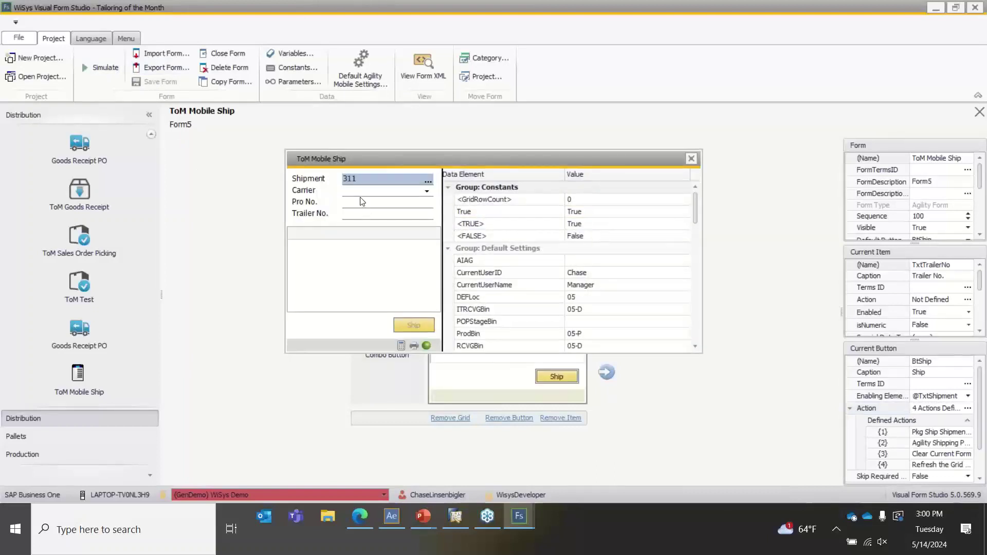
{"action": "key", "text": "Return"}
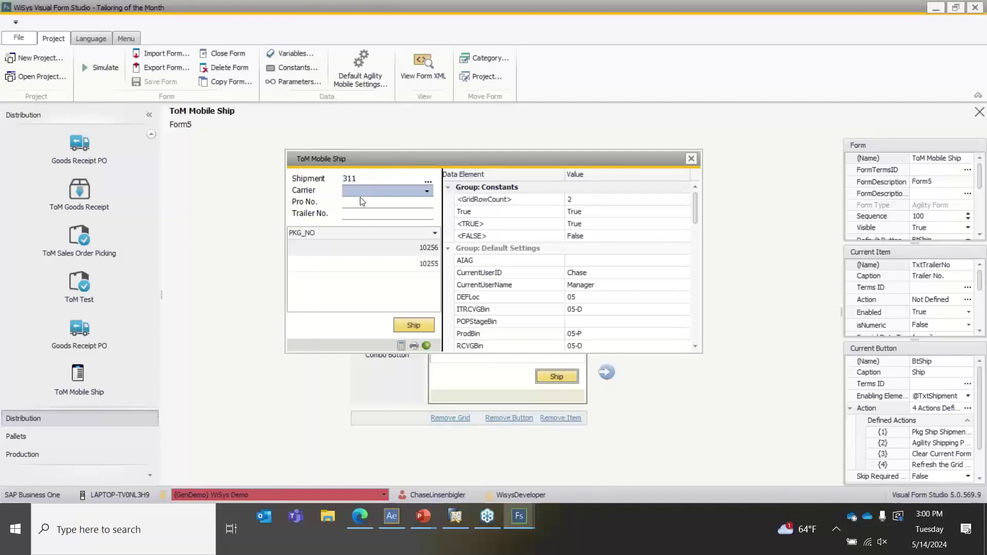
Set the carrier to UPS, the Pro No. to 74448 and the Trailer No. to 5842 for shipment 311.
{"action": "left_click", "coordinate": [430, 194]}
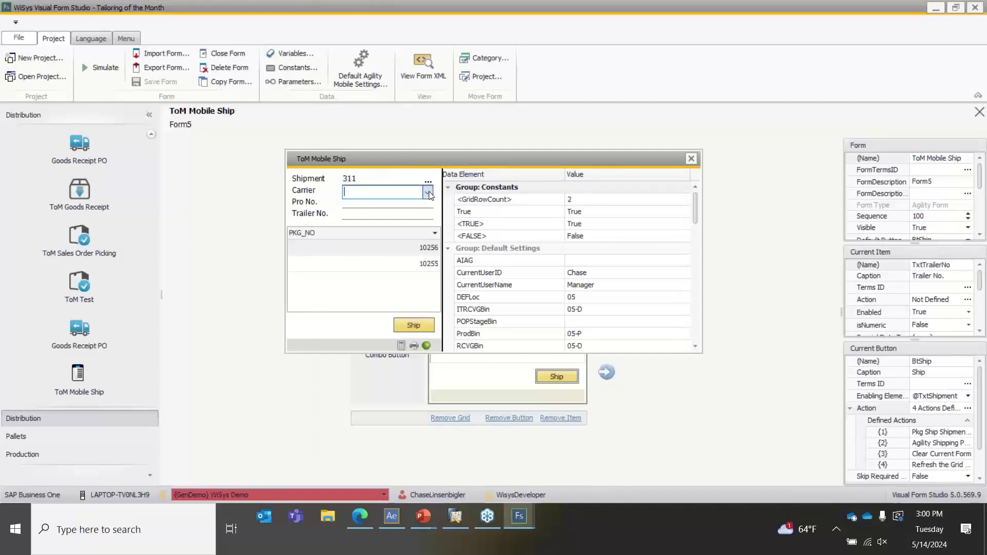
{"action": "left_click", "coordinate": [429, 194]}
{"action": "left_click", "coordinate": [384, 203]}
{"action": "key", "text": "Return"}
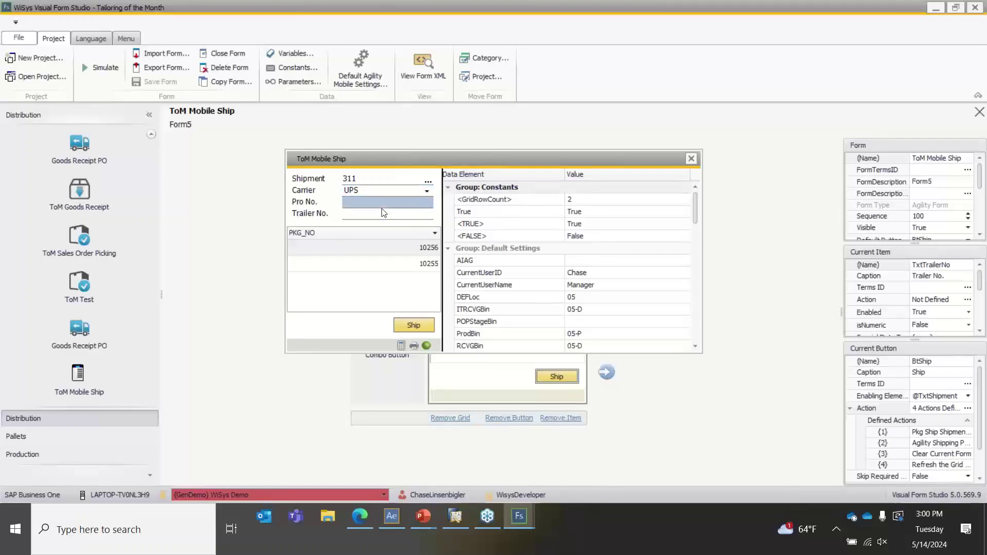
{"action": "type", "text": "74448"}
{"action": "key", "text": "Return"}
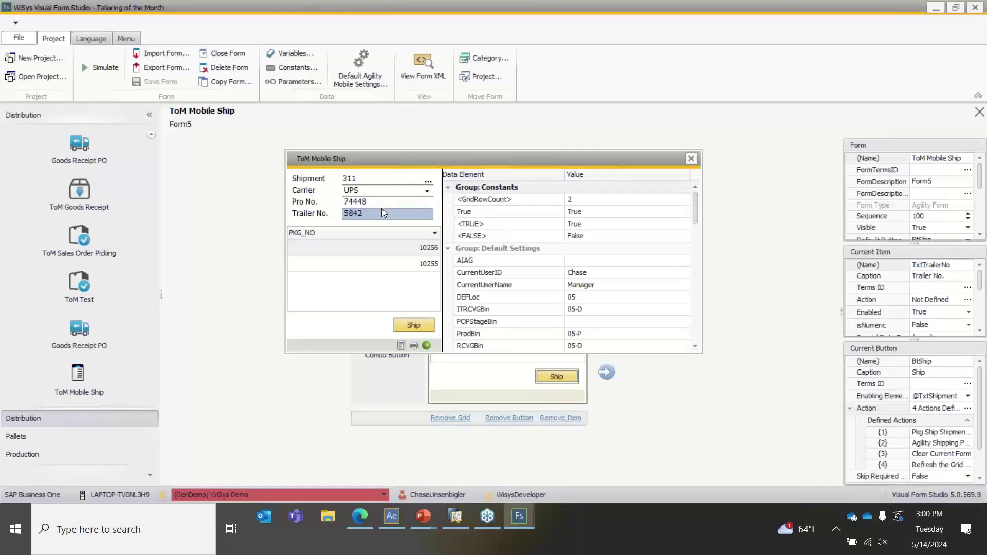
Ship shipment 311 and output its package labels as an on-screen preview.
{"action": "key", "text": "Return"}
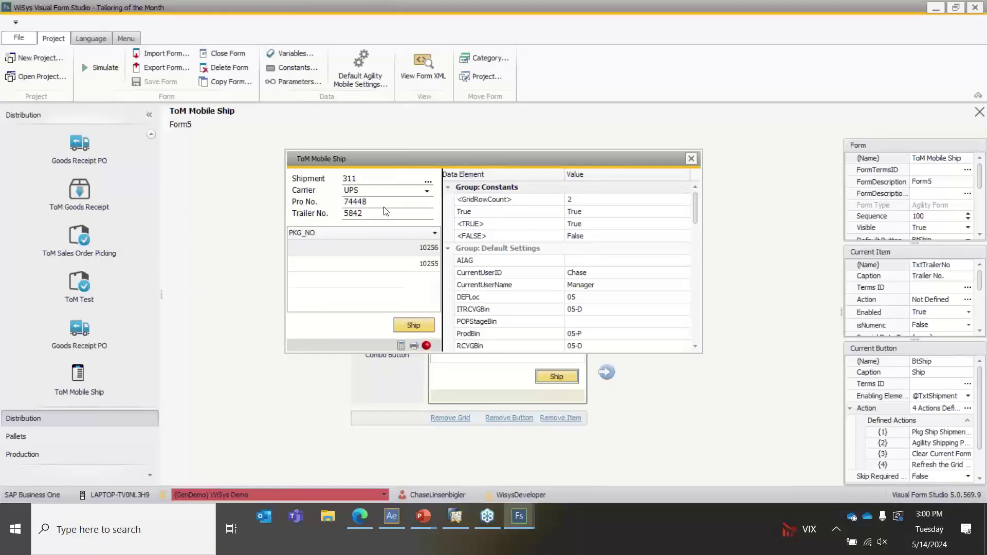
{"action": "key", "text": "Return"}
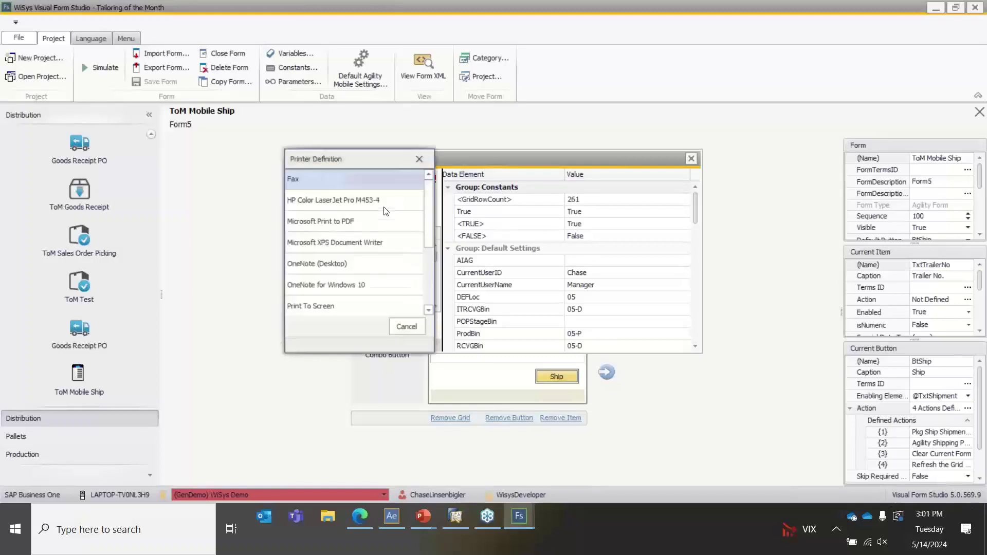
{"action": "scroll", "coordinate": [349, 310], "scroll_direction": "down", "scroll_amount": 1}
{"action": "left_click", "coordinate": [347, 312]}
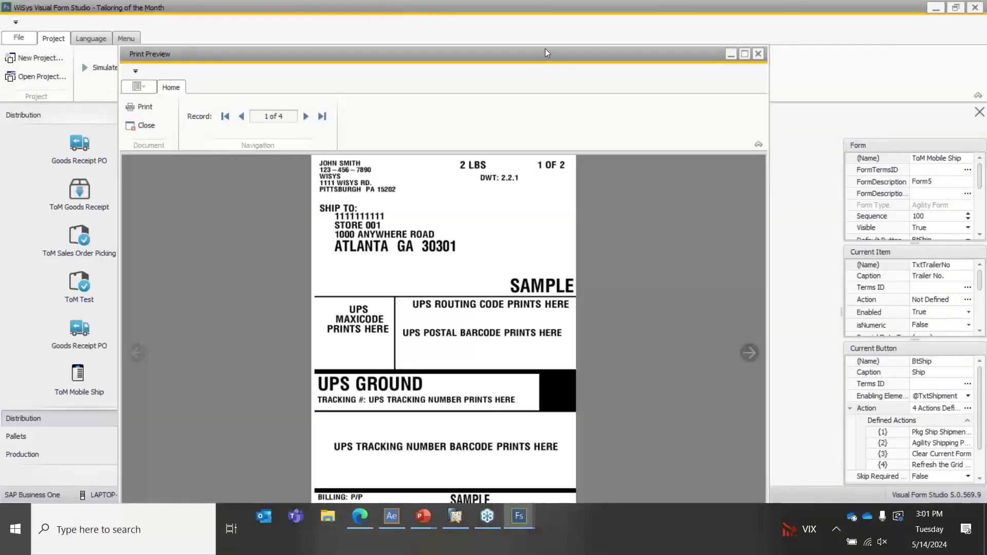
Look through the sample UPS Ground labels, then close the print preview and the simulated form.
{"action": "left_click_drag", "start_coordinate": [545, 48], "coordinate": [542, 20]}
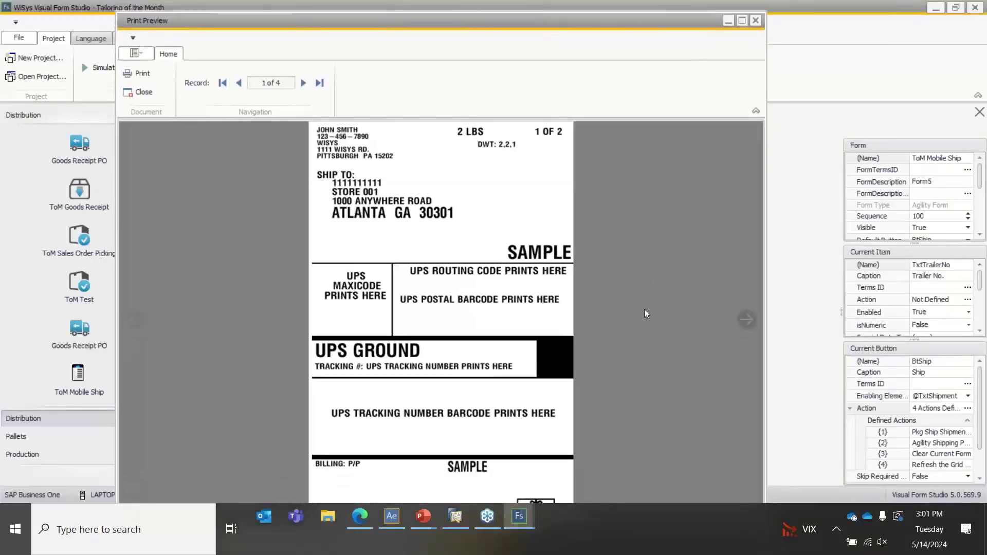
{"action": "left_click", "coordinate": [746, 319]}
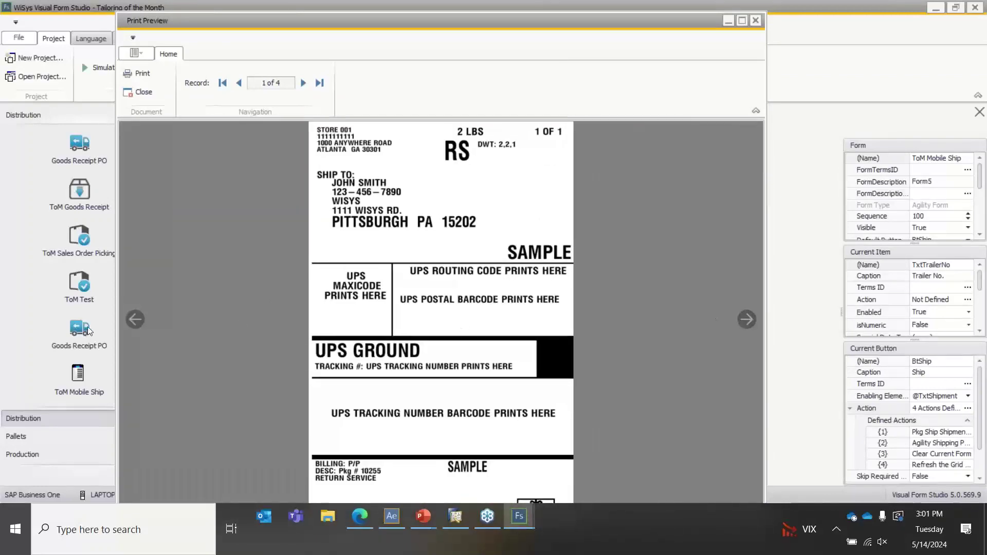
{"action": "left_click", "coordinate": [133, 318]}
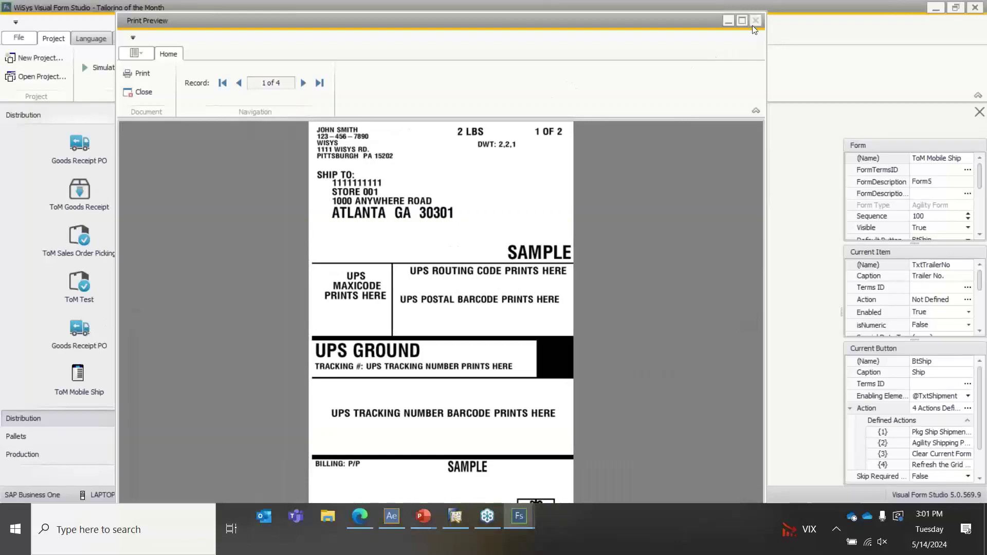
{"action": "left_click", "coordinate": [755, 20]}
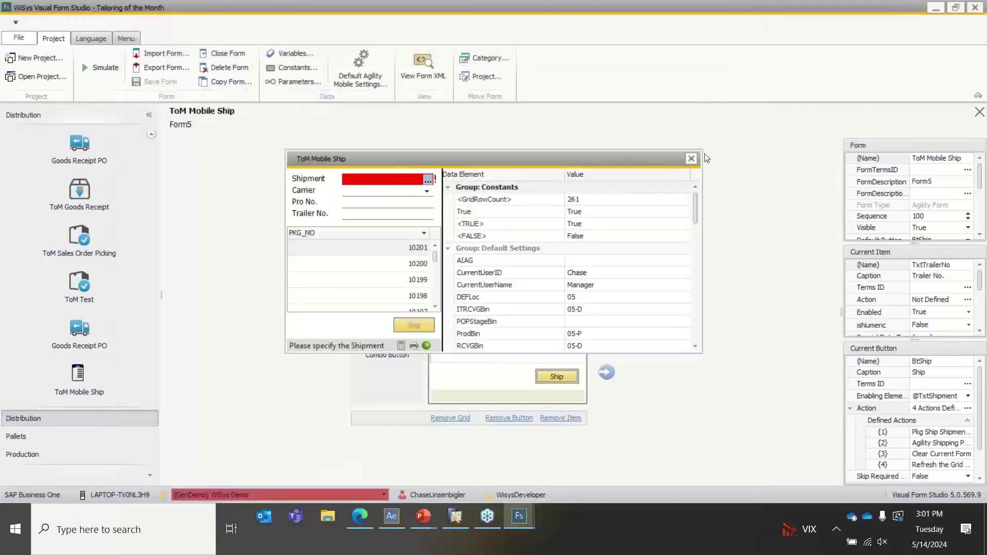
{"action": "left_click", "coordinate": [691, 158]}
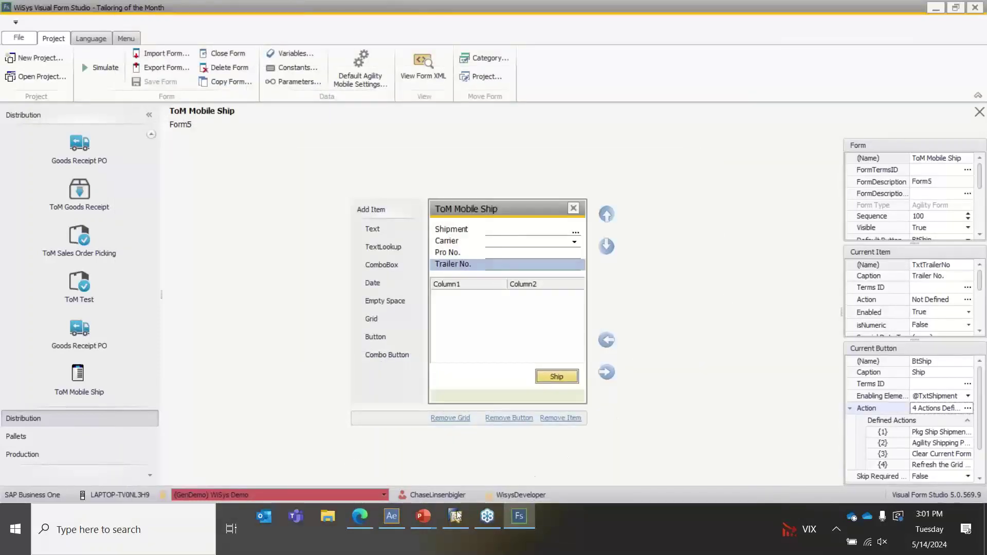
Switch to Agility Explorer and refresh shipment 311 in Fulfillment Manager to check its status.
{"action": "left_click", "coordinate": [391, 526]}
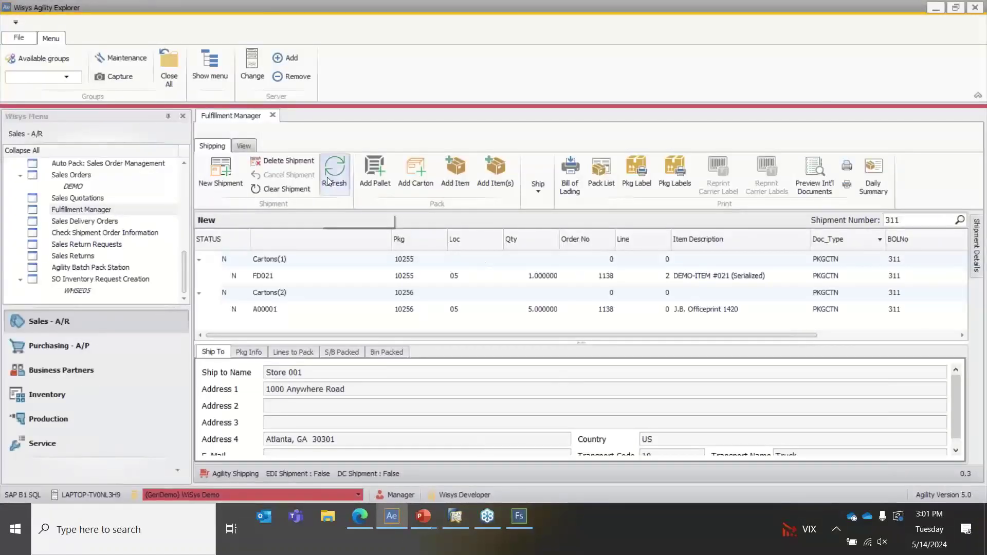
{"action": "left_click", "coordinate": [330, 180]}
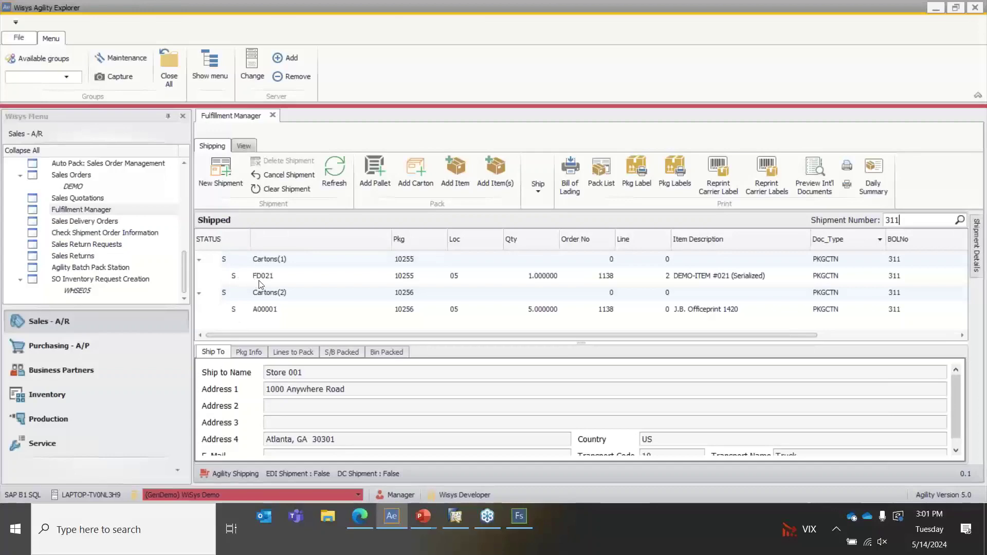
{"action": "left_click", "coordinate": [523, 511]}
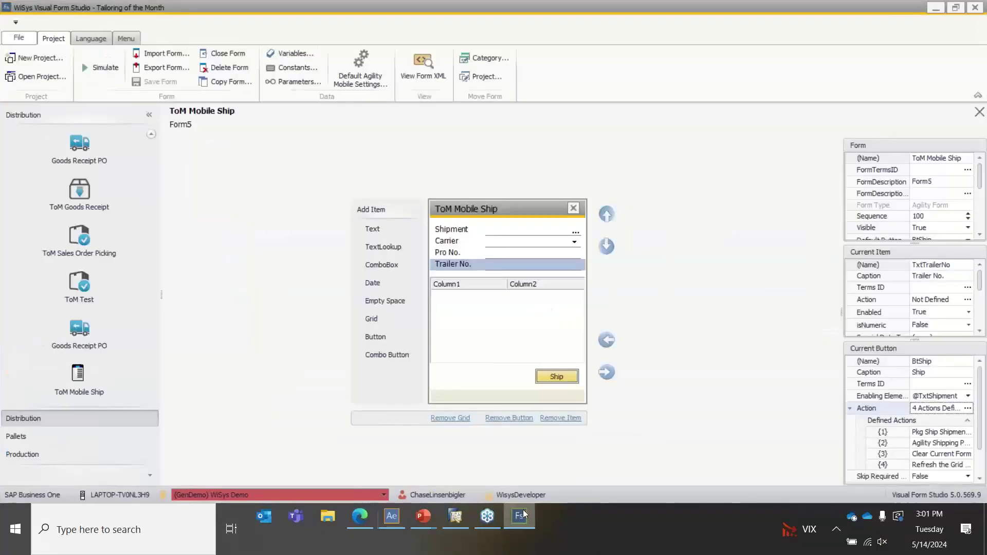
Switch to SAP Business One, refresh the sales order and display its relationship map.
{"action": "left_click", "coordinate": [454, 515]}
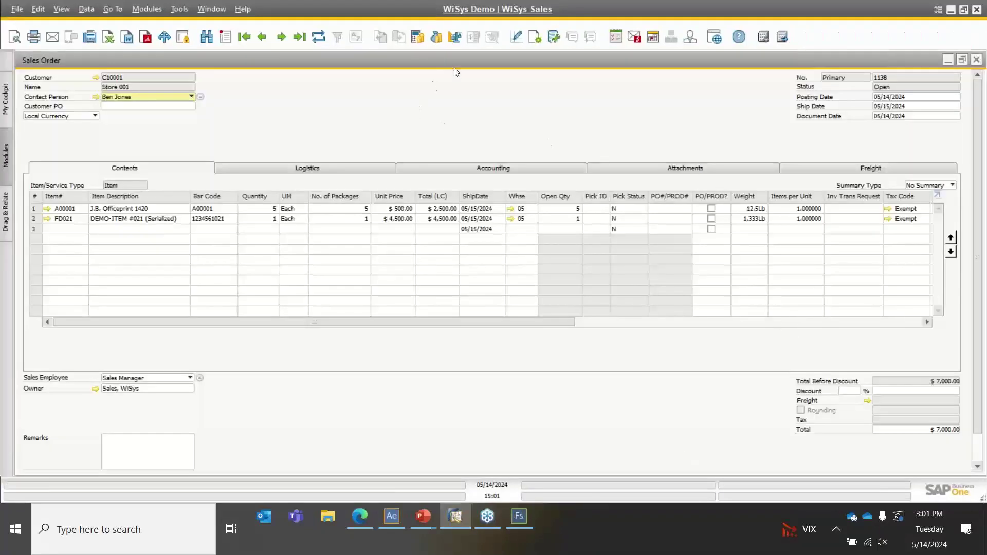
{"action": "left_click", "coordinate": [318, 36]}
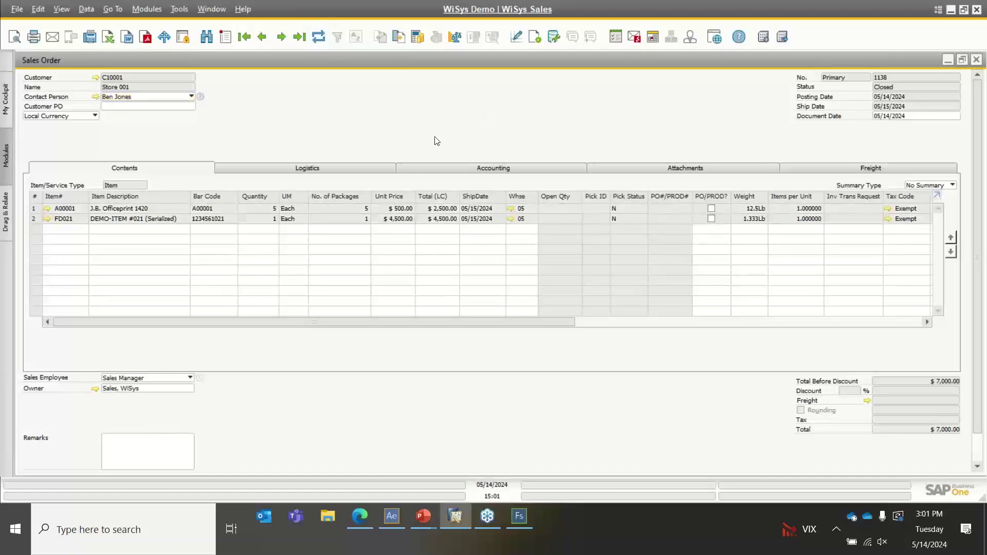
{"action": "right_click", "coordinate": [411, 339]}
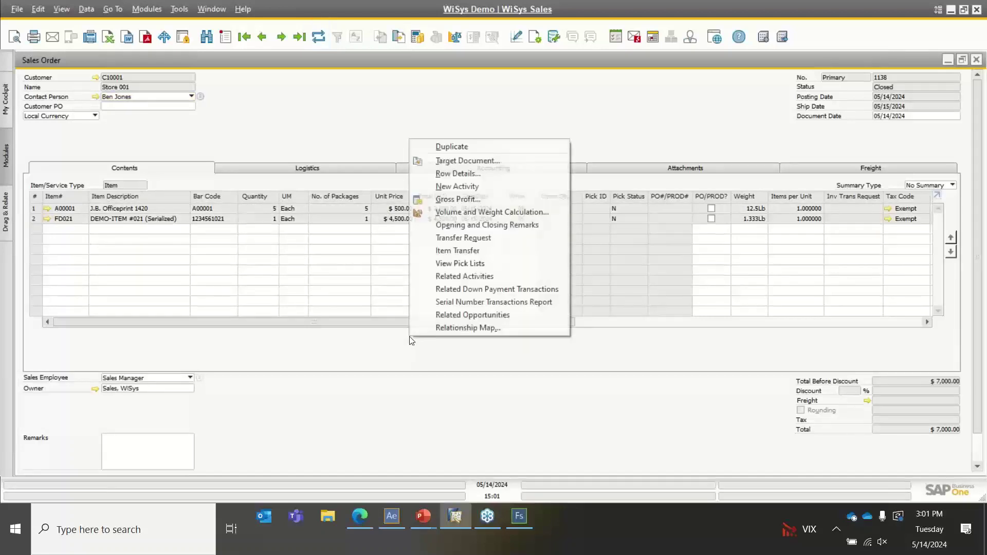
{"action": "left_click", "coordinate": [439, 328]}
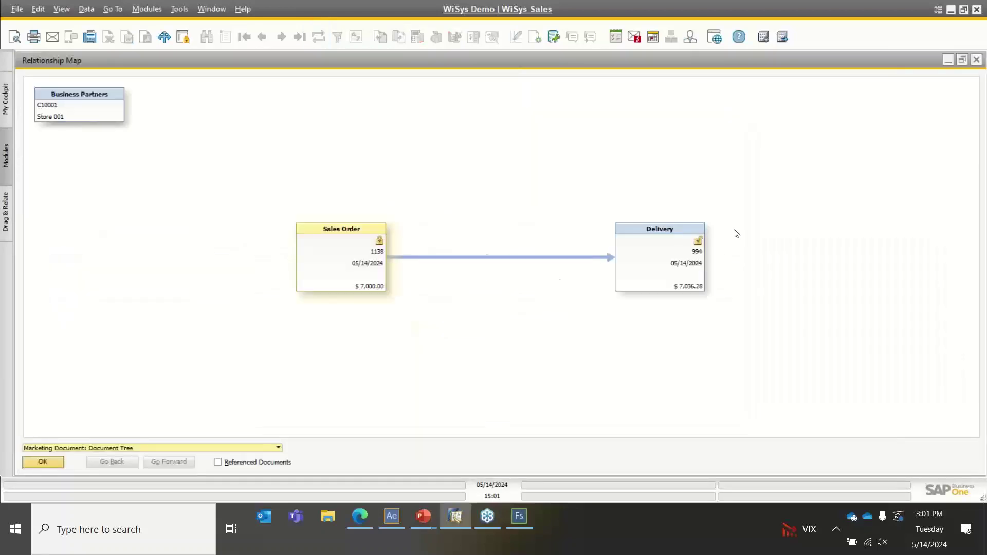
Open the linked delivery, examine its logistics details and tracking number, then minimize the document.
{"action": "double_click", "coordinate": [660, 264]}
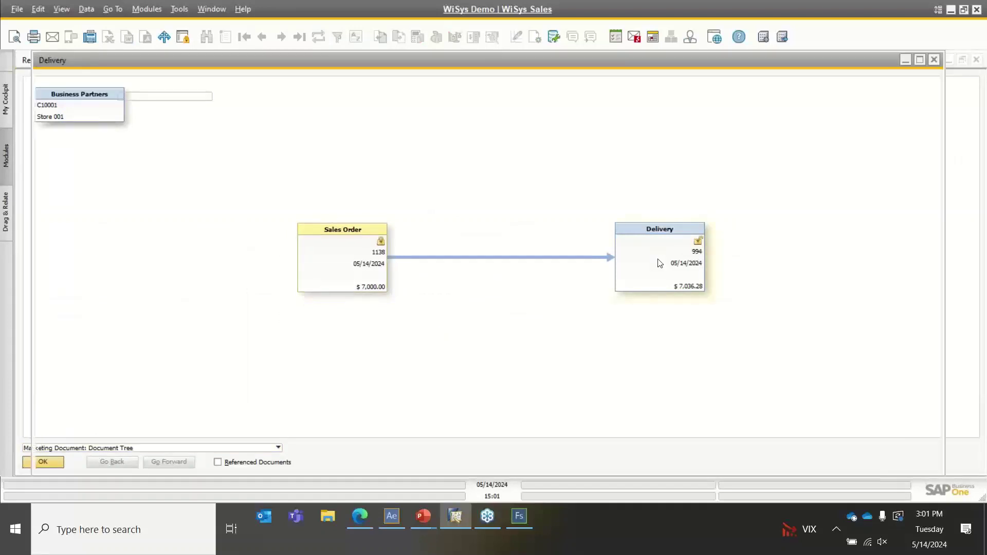
{"action": "left_click", "coordinate": [331, 169]}
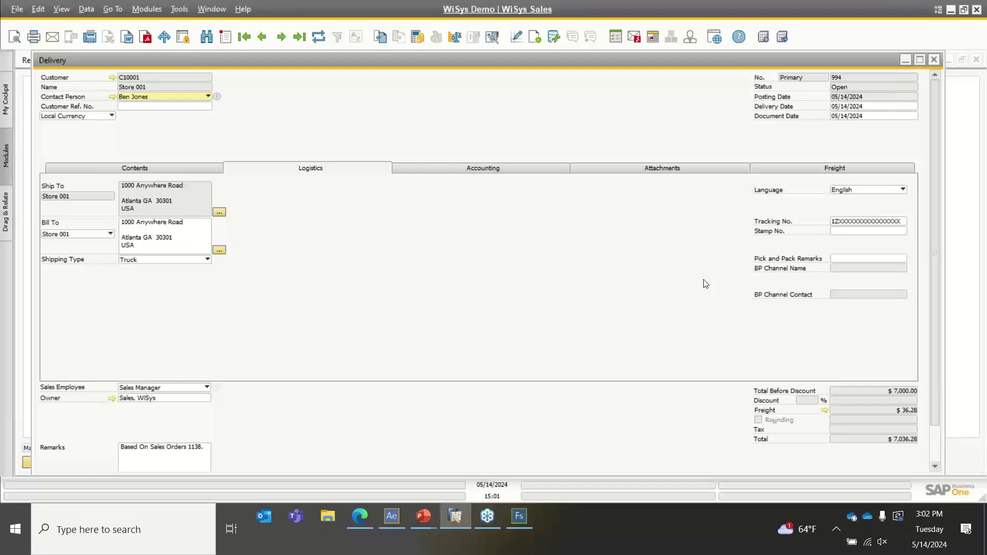
{"action": "left_click", "coordinate": [910, 60]}
Back in Visual Form Studio, review the Ship button's Agility Shipping Package Label print setup, then close the button's actions.
{"action": "left_click", "coordinate": [519, 520]}
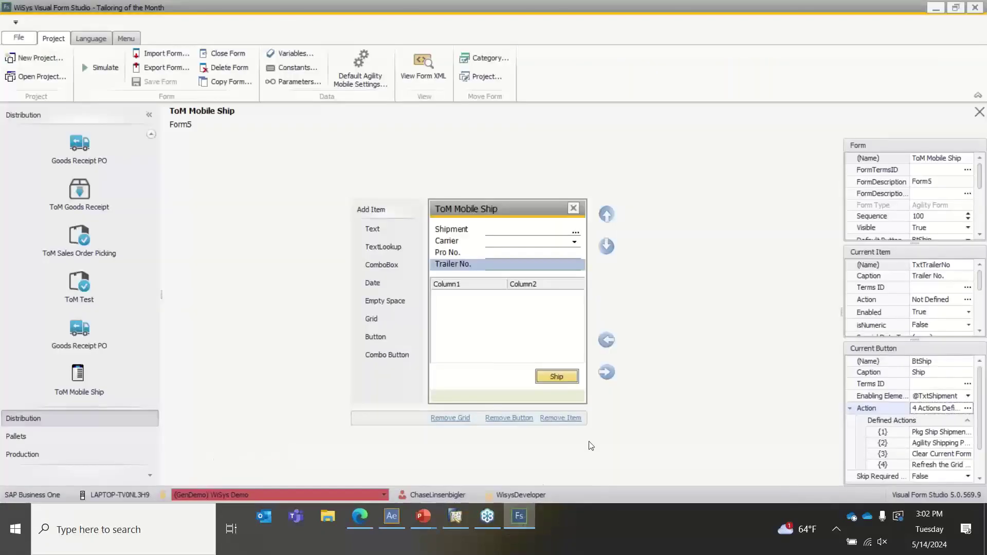
{"action": "left_click", "coordinate": [968, 408]}
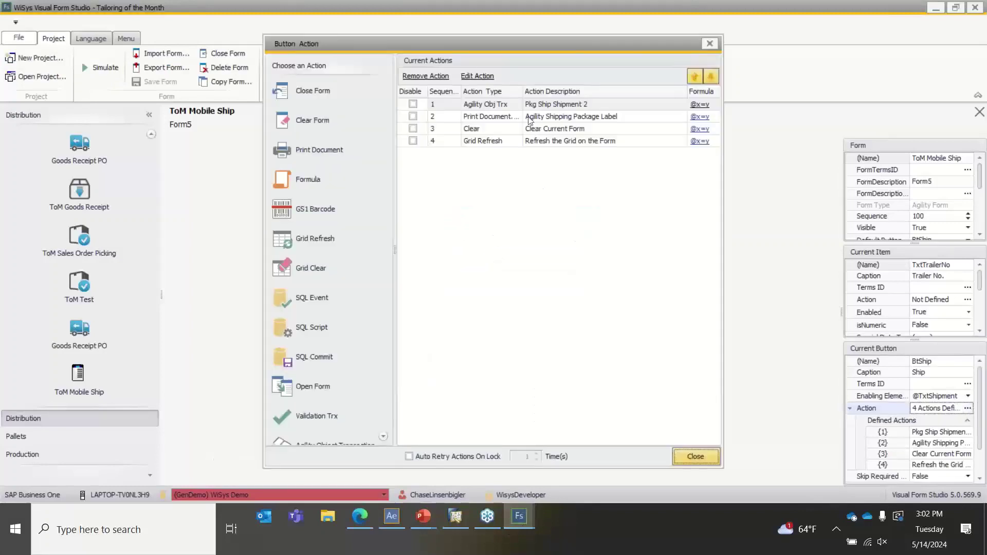
{"action": "double_click", "coordinate": [508, 116]}
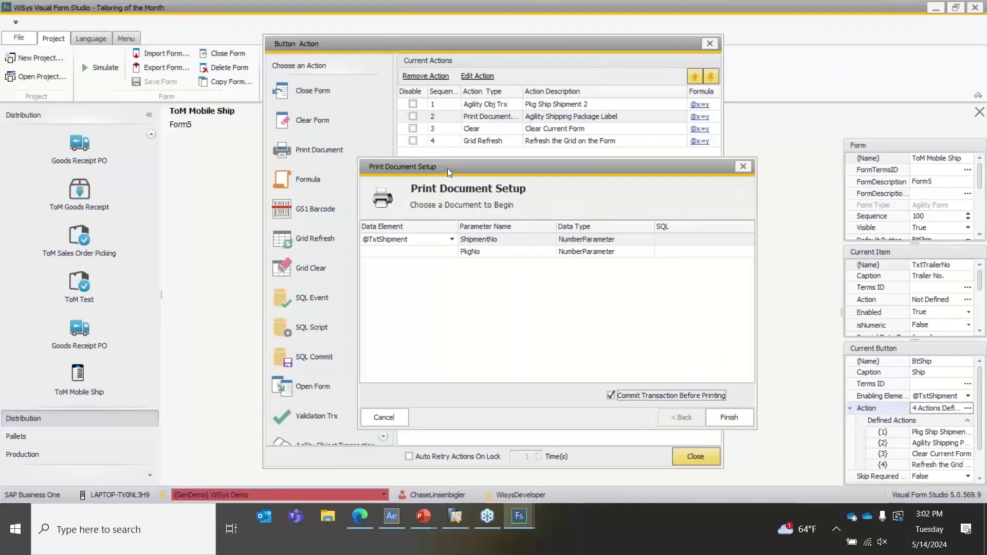
{"action": "mouse_move", "coordinate": [448, 168]}
{"action": "left_mouse_down"}
{"action": "mouse_move", "coordinate": [456, 134]}
{"action": "mouse_move", "coordinate": [461, 166]}
{"action": "left_mouse_up"}
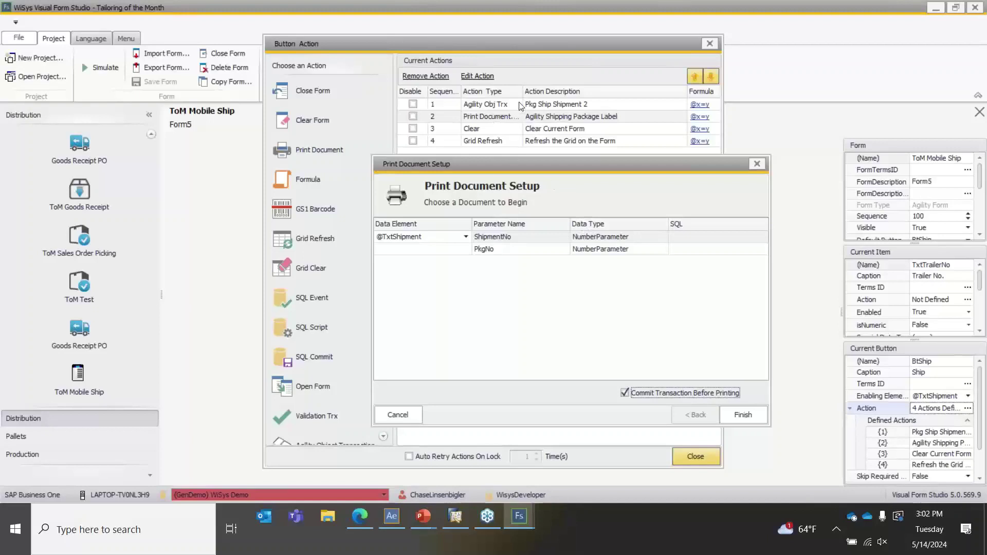
{"action": "left_click", "coordinate": [756, 164]}
{"action": "left_click", "coordinate": [710, 44]}
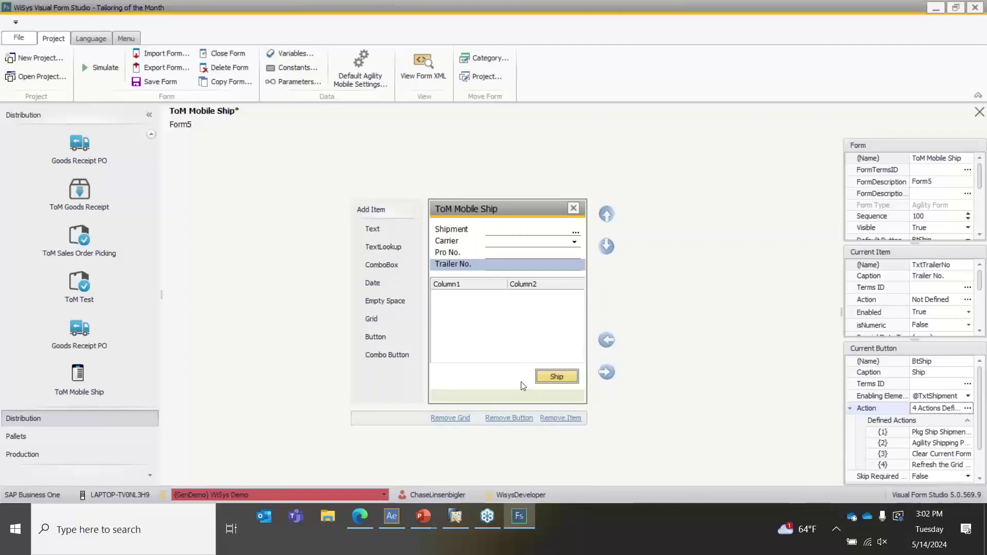
Show the Agility Shipping overview slide in PowerPoint, then return to Visual Form Studio.
{"action": "mouse_move", "coordinate": [424, 516]}
{"action": "left_click", "coordinate": [470, 476]}
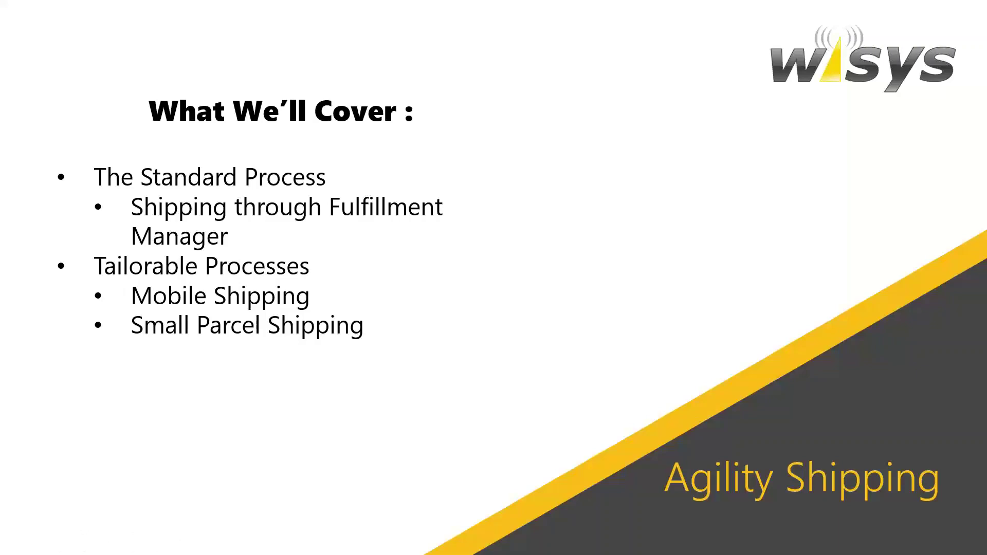
{"action": "key", "text": "alt+Tab"}
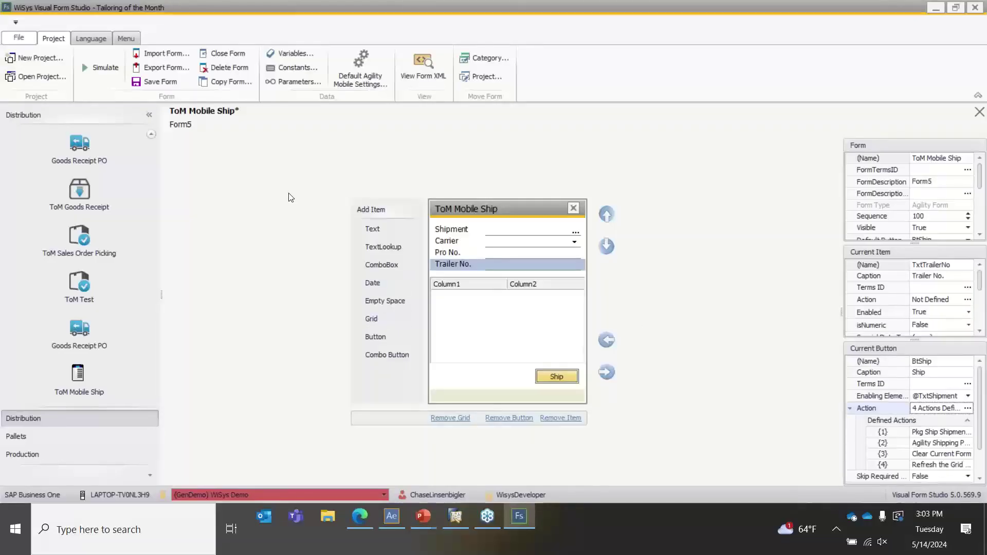
{"action": "left_click", "coordinate": [216, 82]}
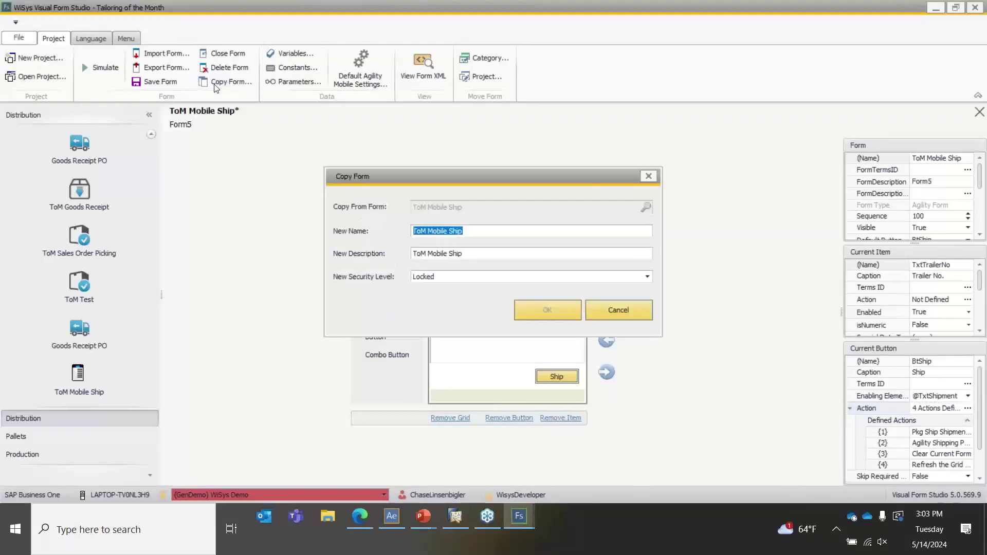
{"action": "left_click", "coordinate": [548, 310]}
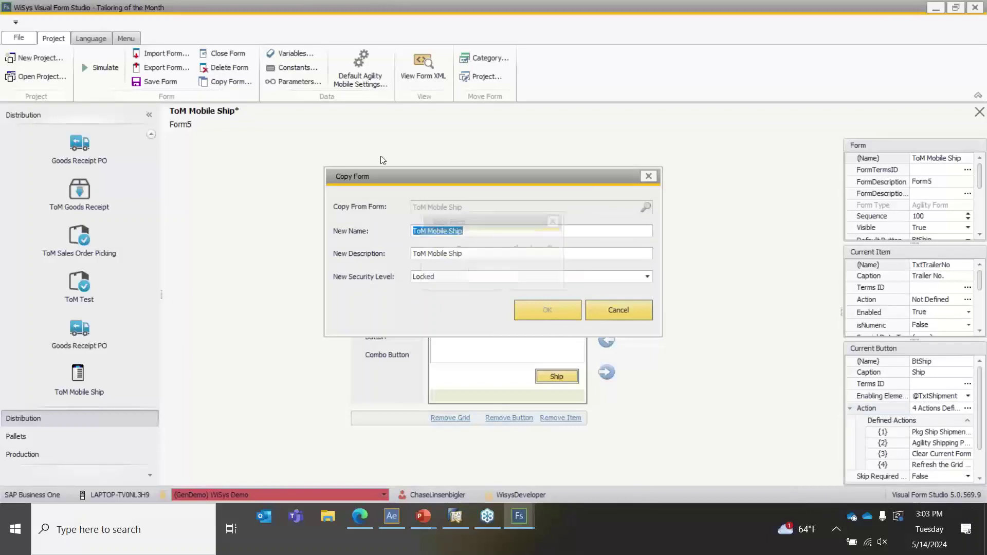
{"action": "left_click", "coordinate": [492, 276]}
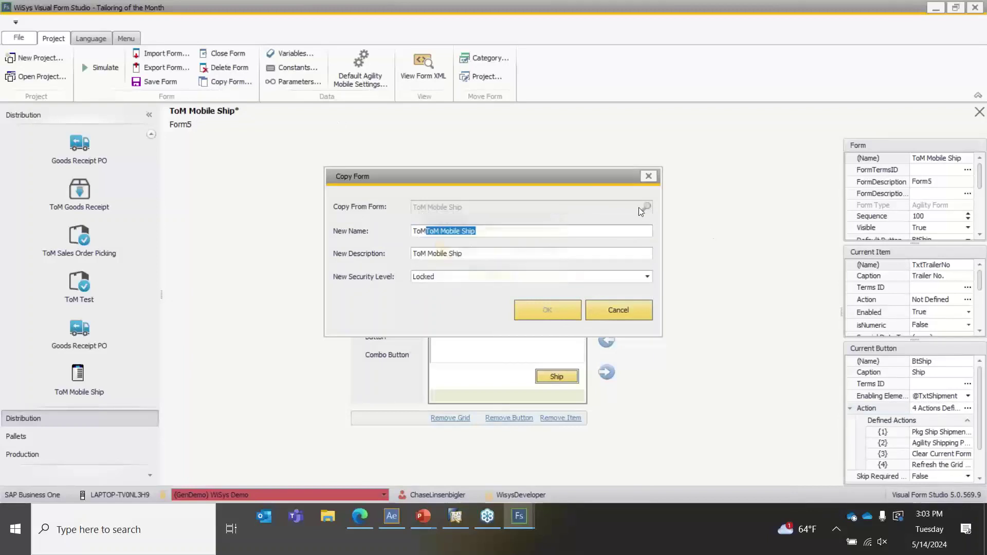
{"action": "left_click", "coordinate": [647, 176]}
Close the ToM Mobile Ship form without saving and choose Pack Cartons as the source for a form copy.
{"action": "left_click", "coordinate": [220, 54]}
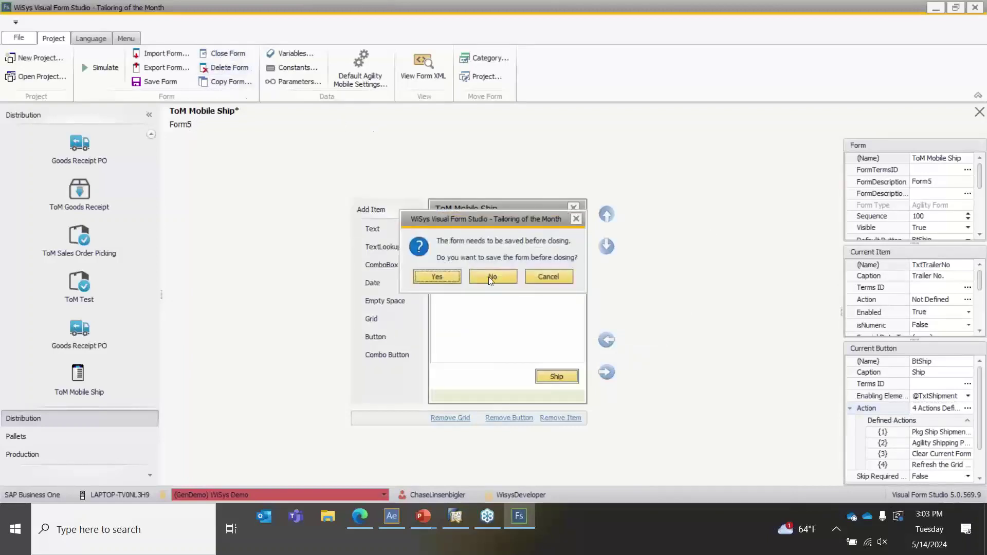
{"action": "left_click", "coordinate": [480, 273]}
{"action": "left_click", "coordinate": [229, 82]}
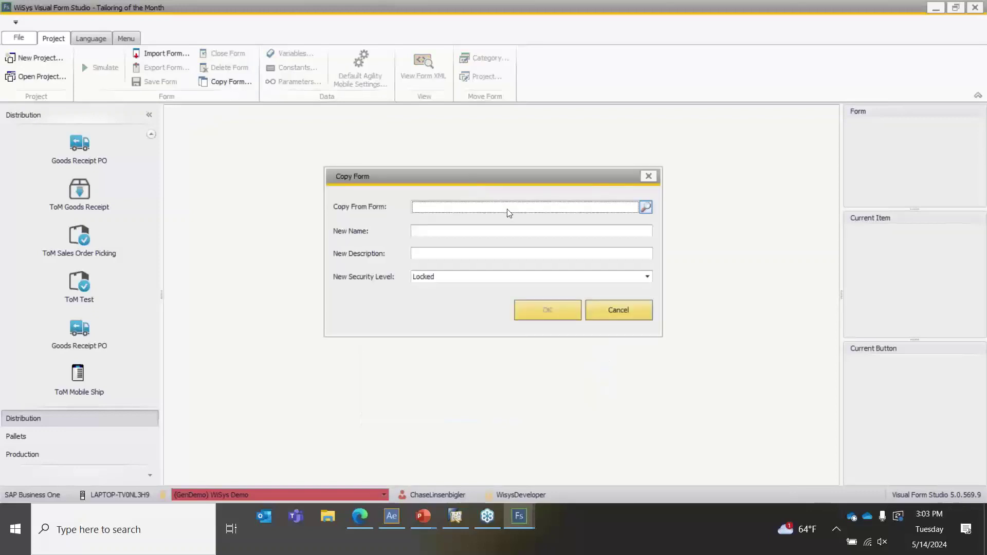
{"action": "left_click", "coordinate": [646, 208]}
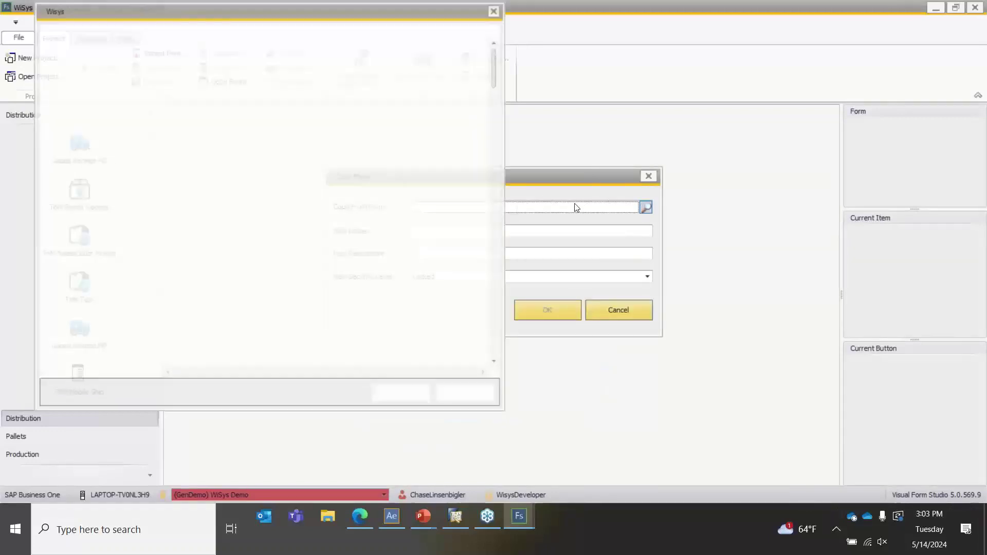
{"action": "left_click", "coordinate": [111, 45]}
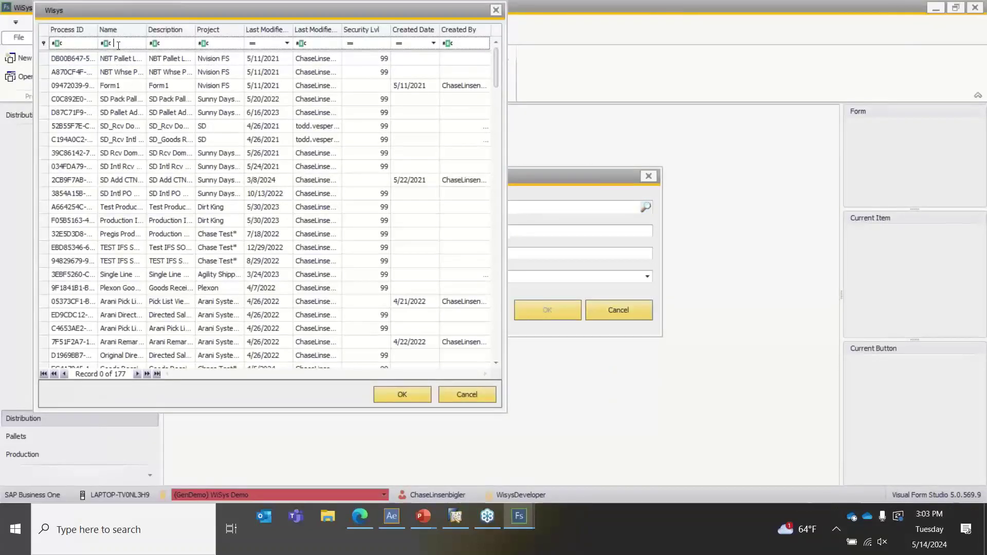
{"action": "type", "text": "pack"}
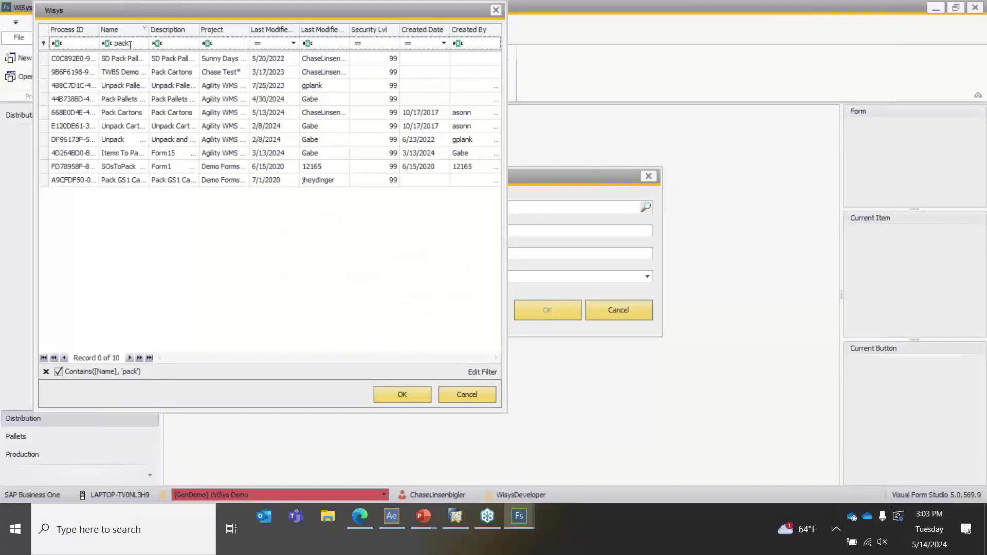
{"action": "left_click_drag", "start_coordinate": [147, 35], "coordinate": [190, 35]}
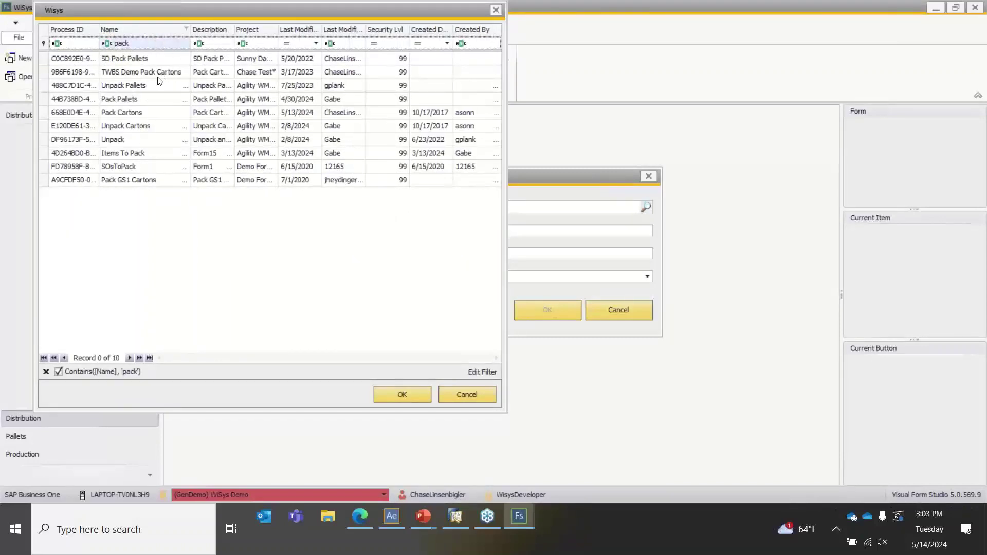
{"action": "double_click", "coordinate": [135, 115]}
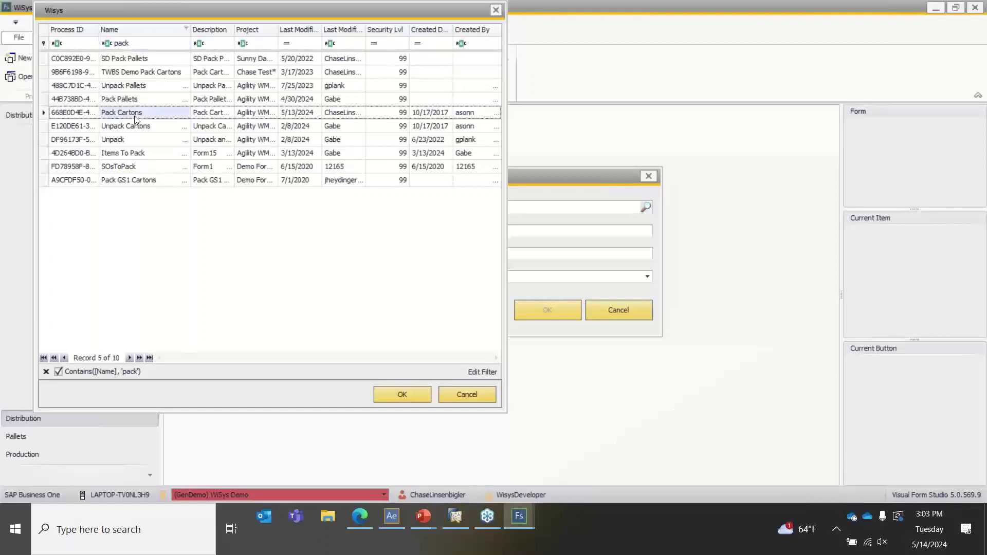
Name and describe the copy as LL Pack Cartons, create it with the Locked security level and open it.
{"action": "left_click", "coordinate": [418, 232]}
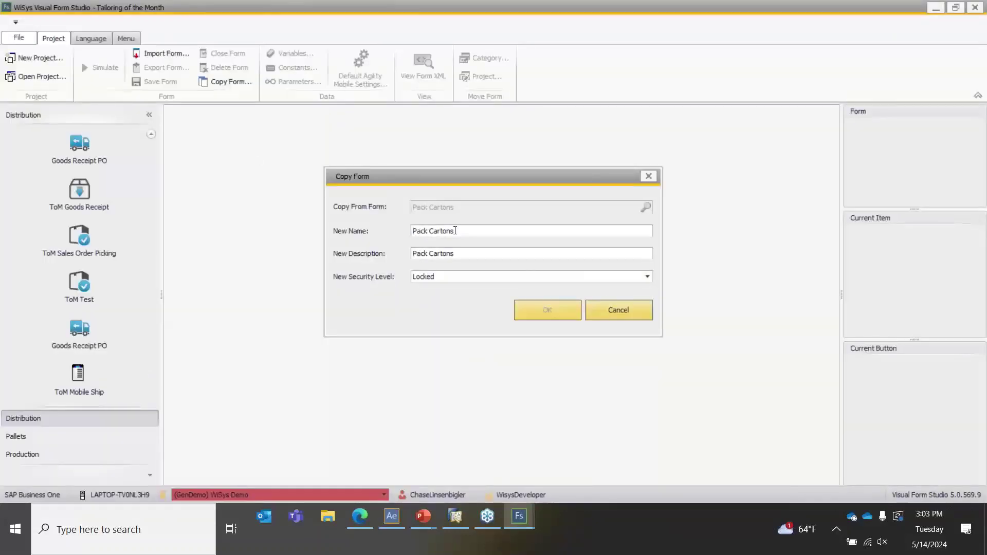
{"action": "type", "text": "LL"}
{"action": "left_click", "coordinate": [414, 252]}
{"action": "type", "text": "LL"}
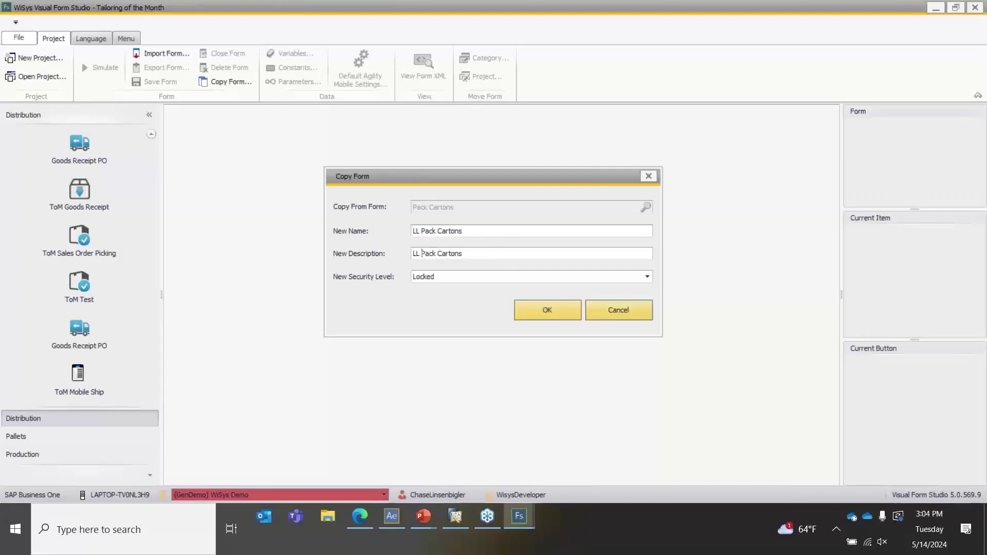
{"action": "left_click", "coordinate": [526, 309]}
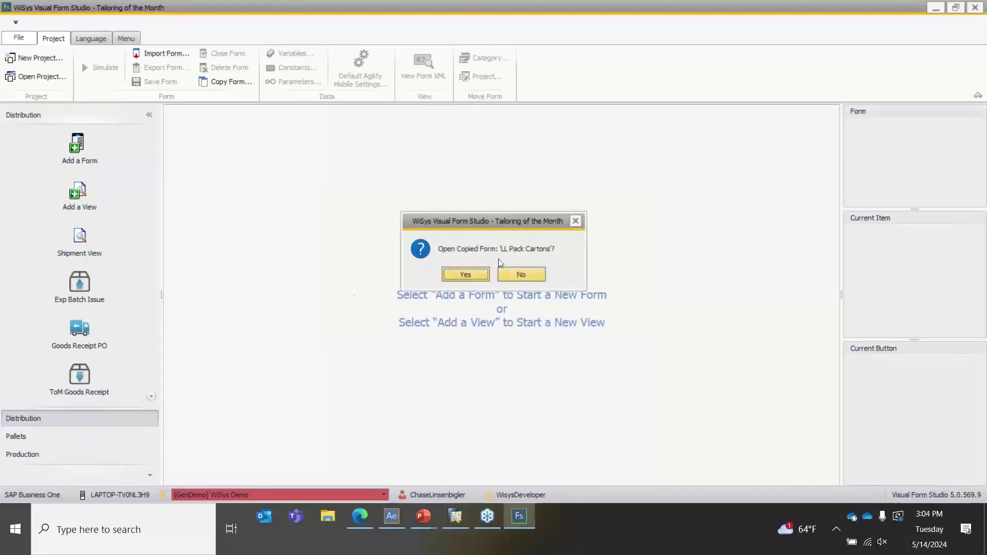
{"action": "left_click", "coordinate": [477, 272]}
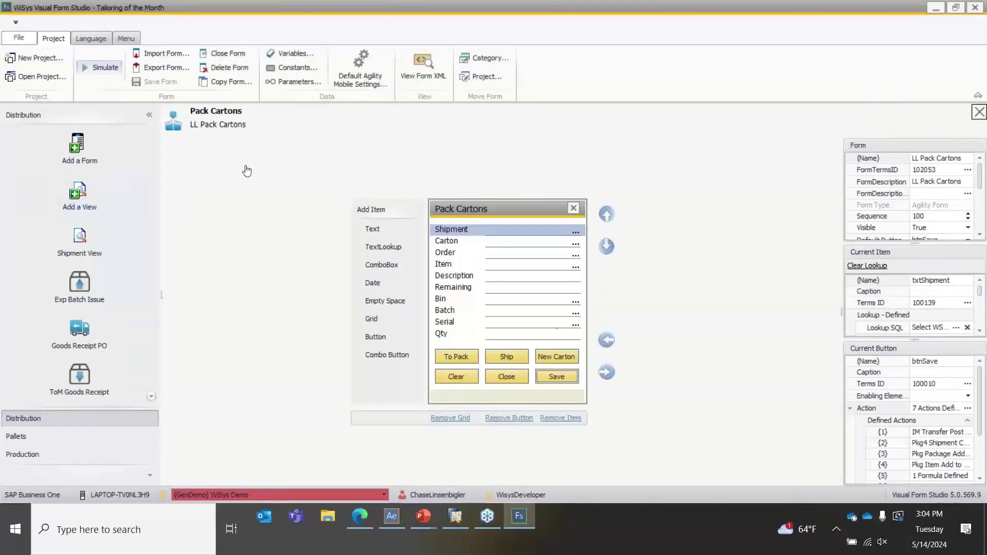
Switch to SAP Business One, close the relationship map and go to the next sales order.
{"action": "left_click", "coordinate": [465, 510]}
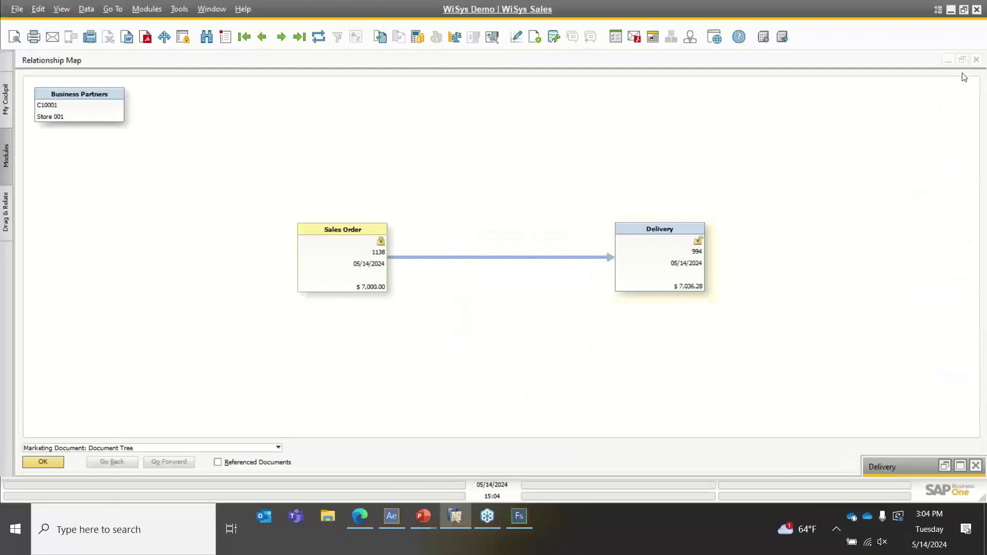
{"action": "left_click", "coordinate": [976, 60]}
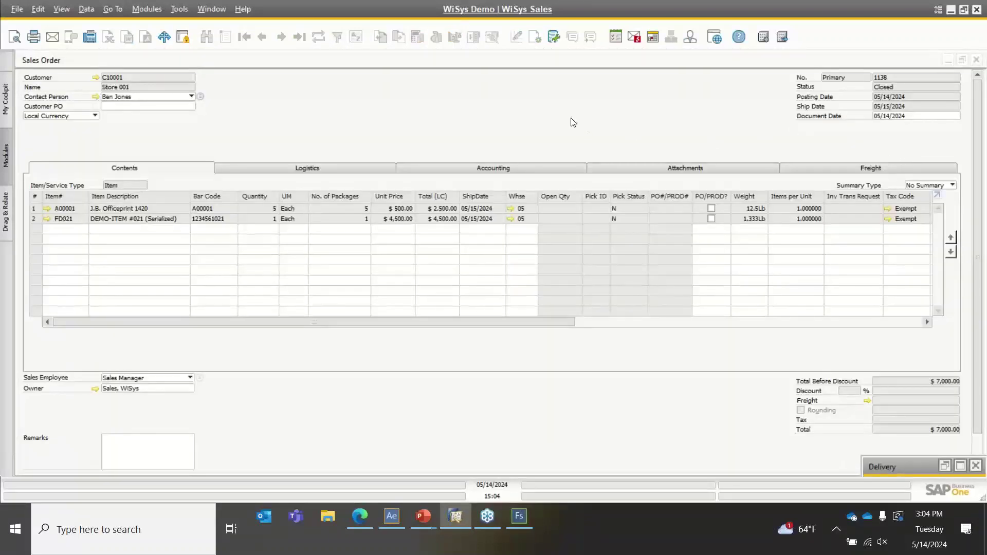
{"action": "left_click", "coordinate": [282, 37]}
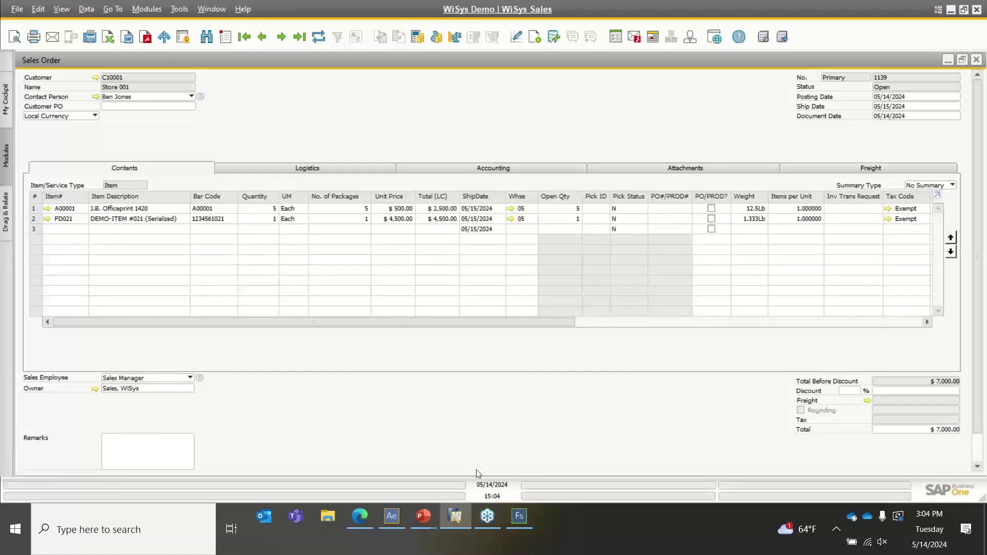
Switch to Agility Explorer, search the shipment lookup by the open sales order's number, then close the lookup.
{"action": "left_click", "coordinate": [388, 519]}
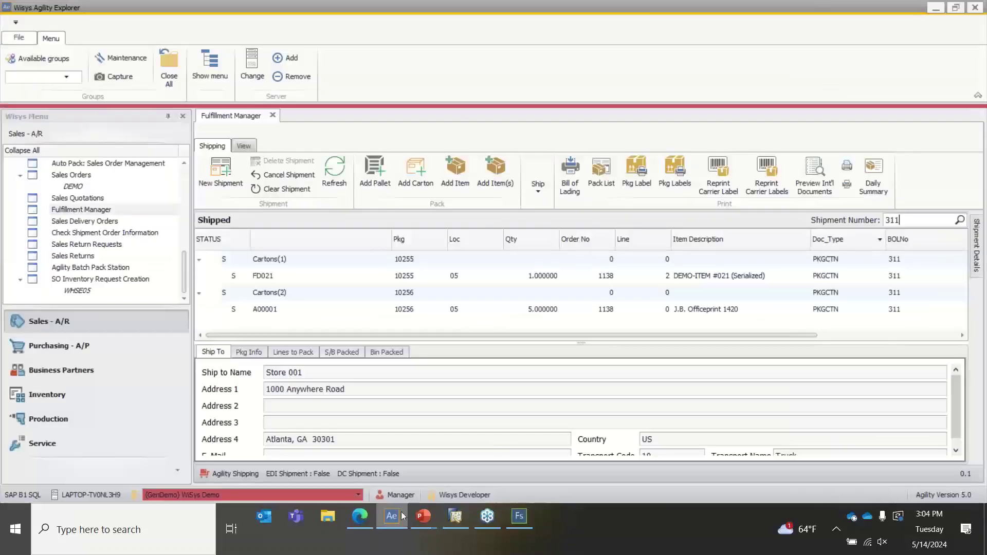
{"action": "left_click", "coordinate": [959, 220]}
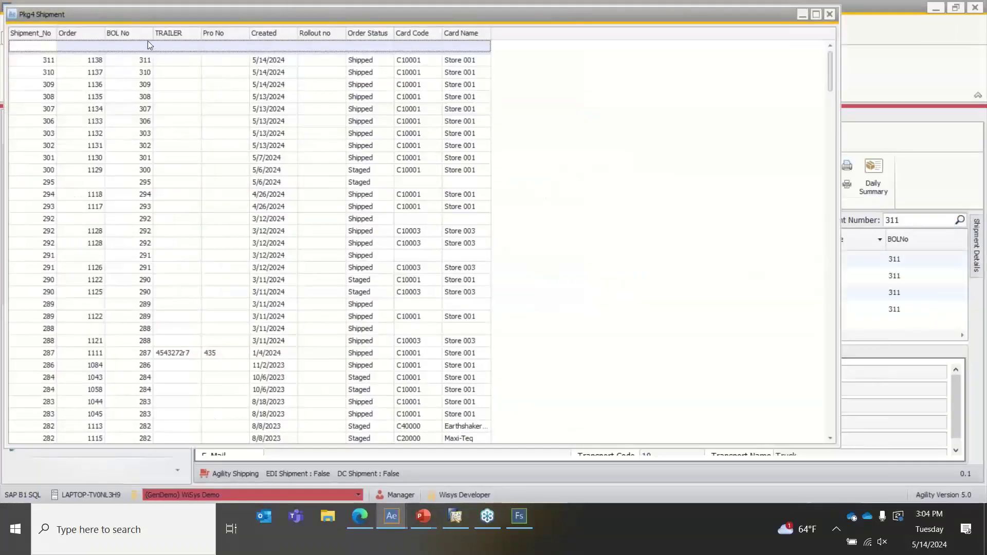
{"action": "type", "text": "1139"}
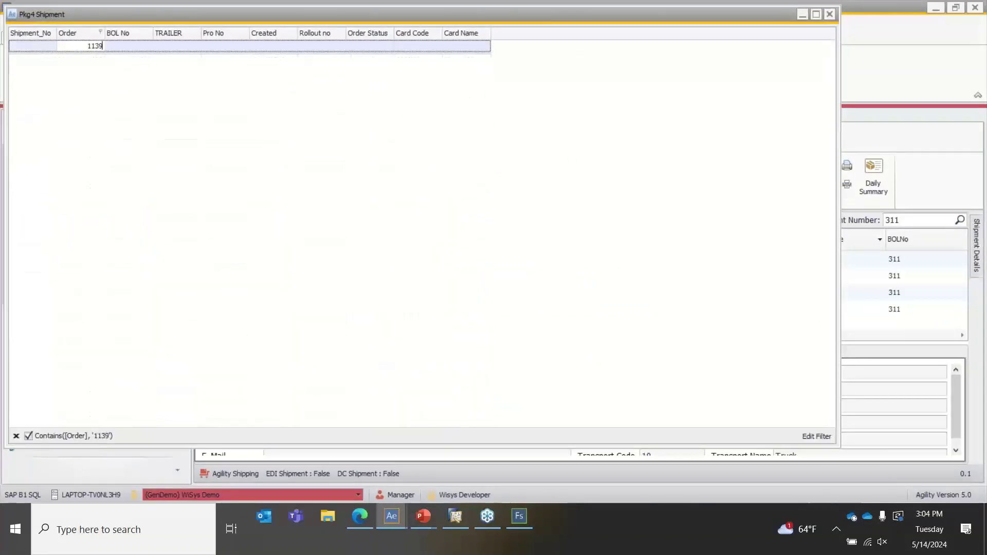
{"action": "left_click", "coordinate": [830, 14]}
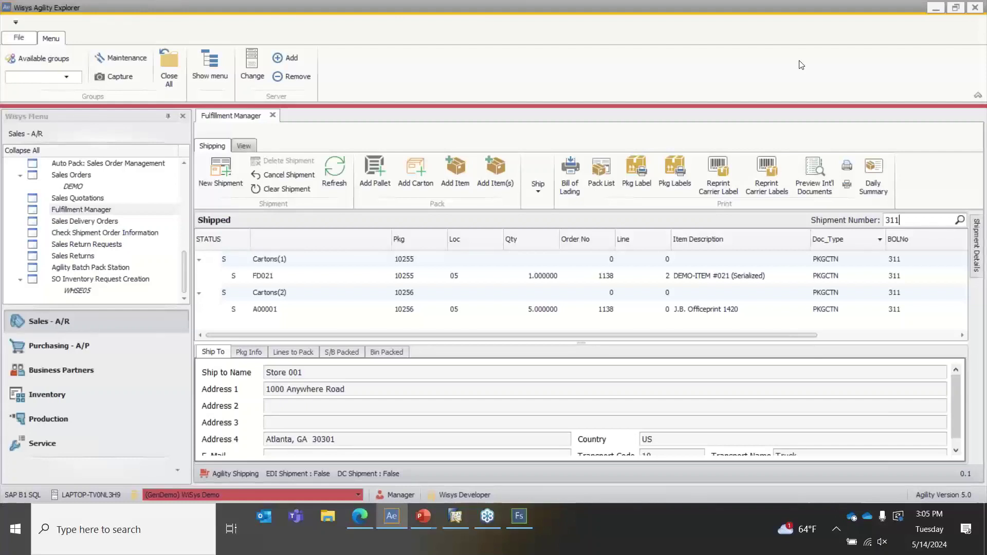
Back in Visual Form Studio, simulate LL Pack Cartons and start a new shipment and new carton for the open sales order.
{"action": "left_click", "coordinate": [530, 512]}
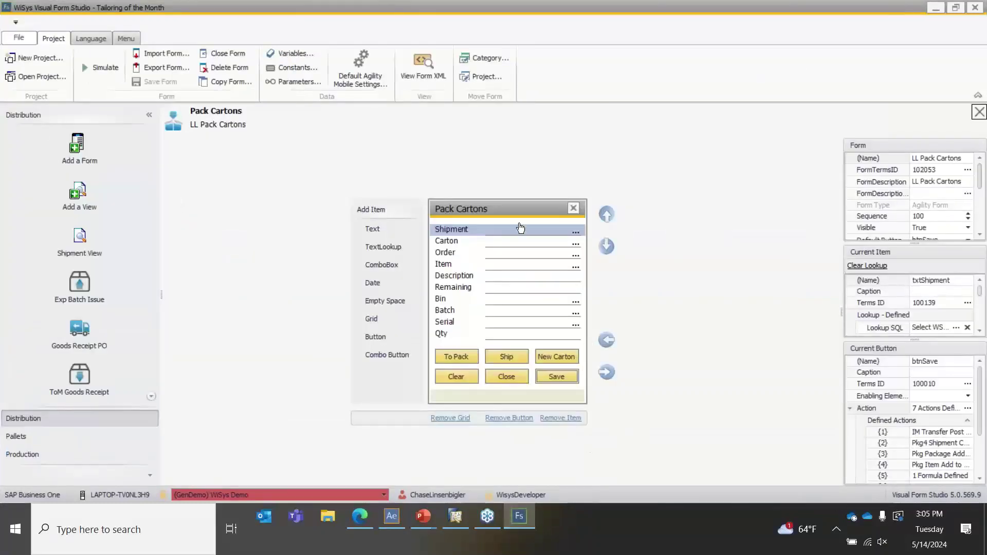
{"action": "left_click", "coordinate": [109, 70]}
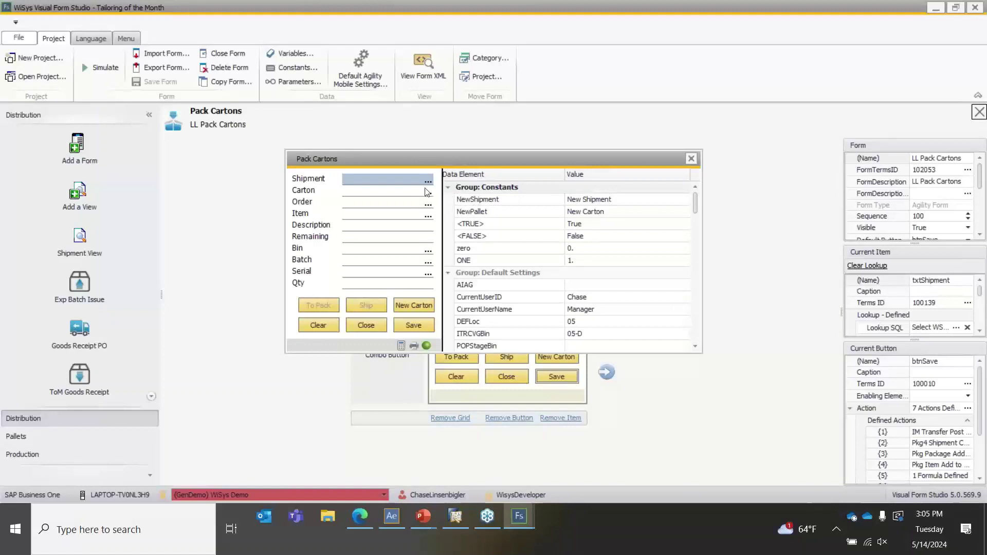
{"action": "key", "text": "Tab"}
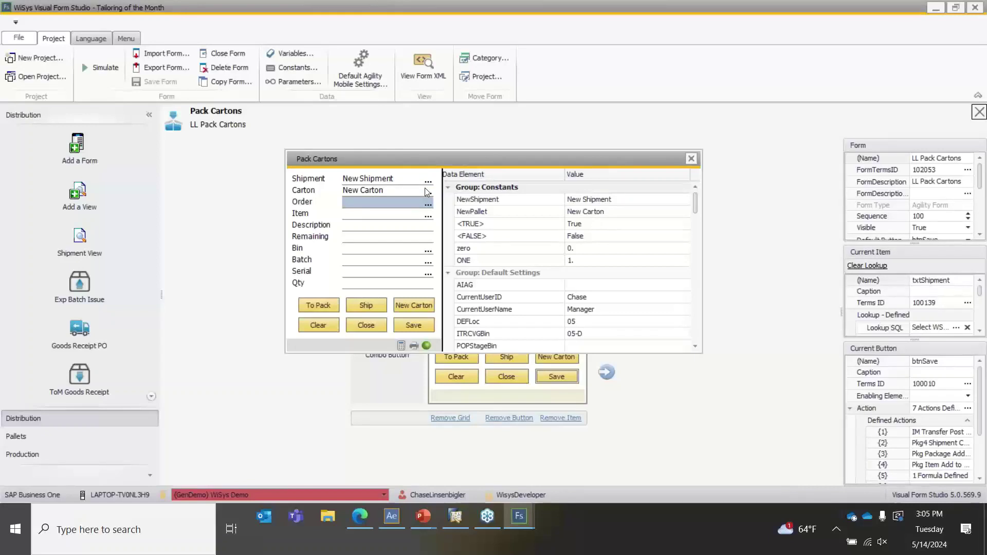
{"action": "type", "text": "1139"}
{"action": "key", "text": "Tab"}
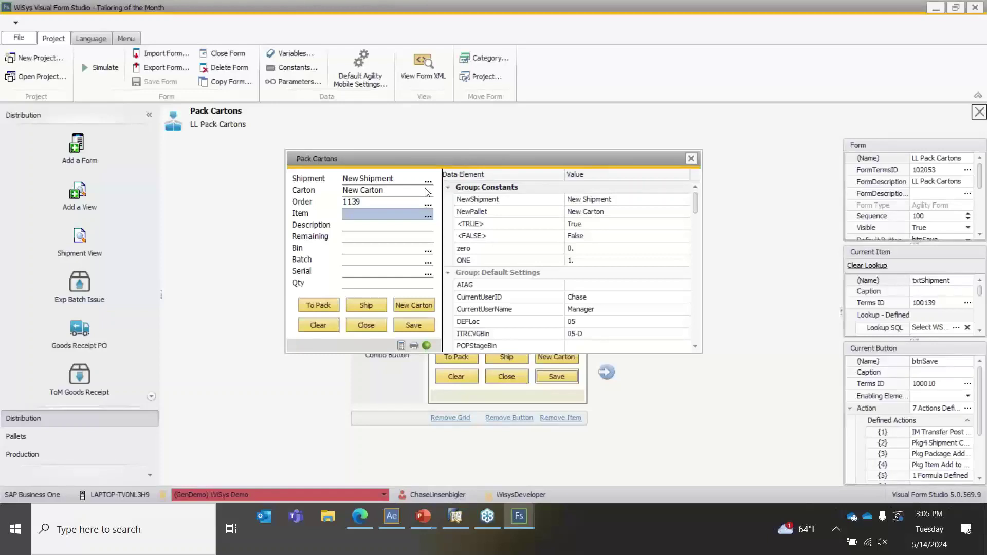
Pack one FD021 from bin 05-D with serial 2001049 into the new carton and save it.
{"action": "type", "text": "FD021"}
{"action": "key", "text": "Tab"}
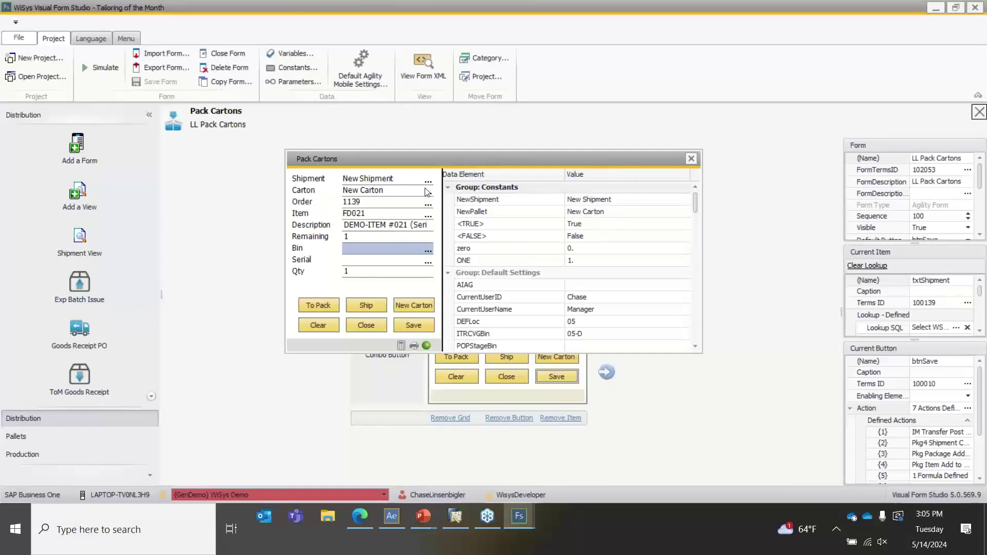
{"action": "type", "text": "05-D"}
{"action": "key", "text": "Return"}
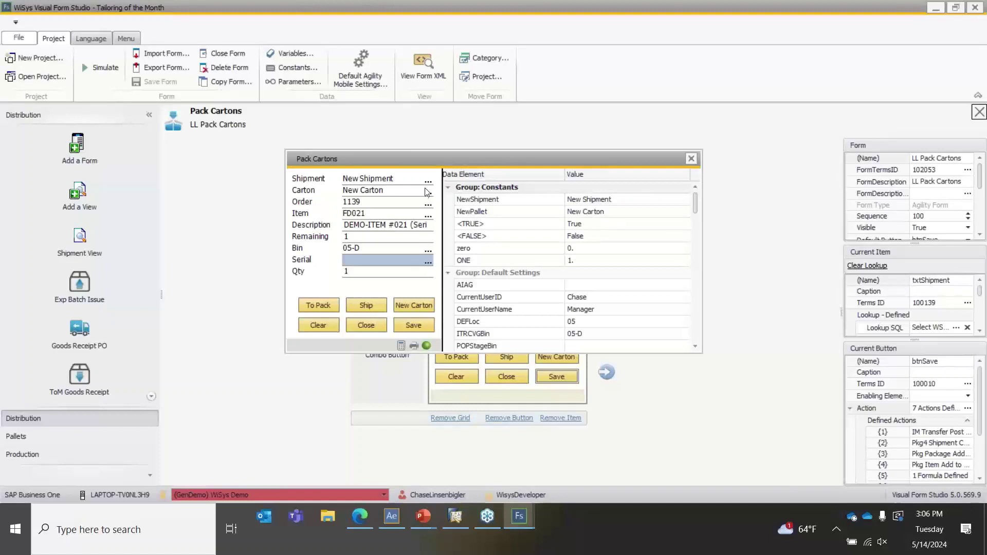
{"action": "left_click", "coordinate": [428, 266]}
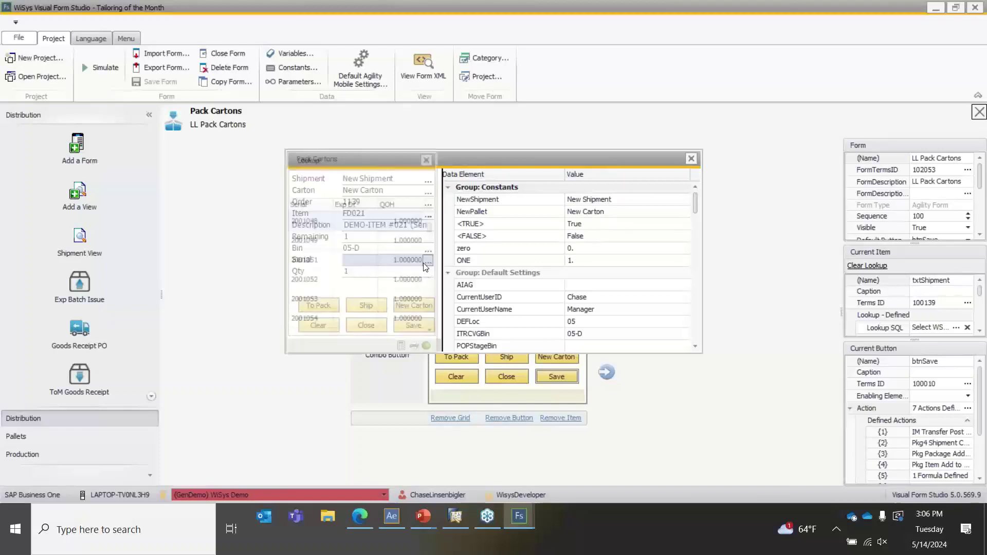
{"action": "double_click", "coordinate": [324, 241]}
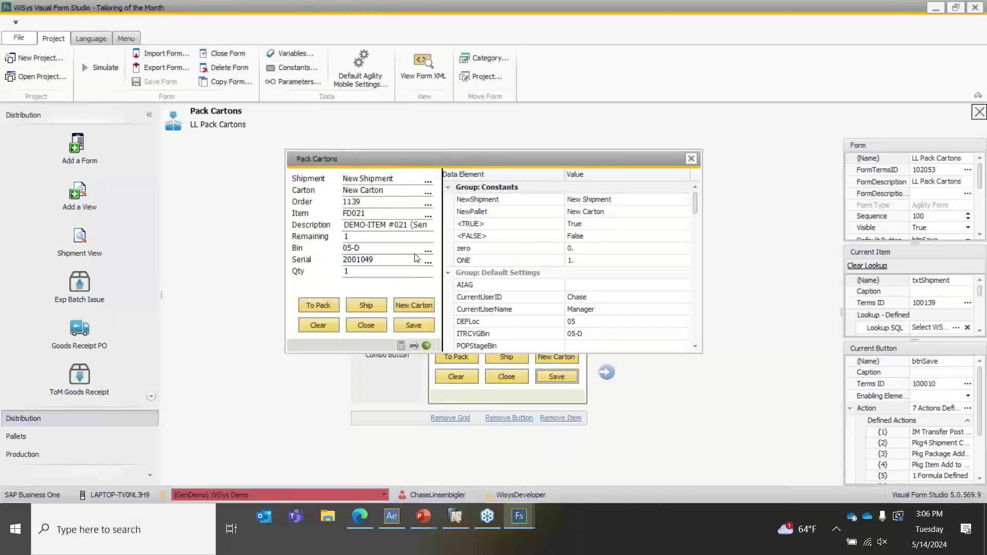
{"action": "left_click", "coordinate": [415, 327]}
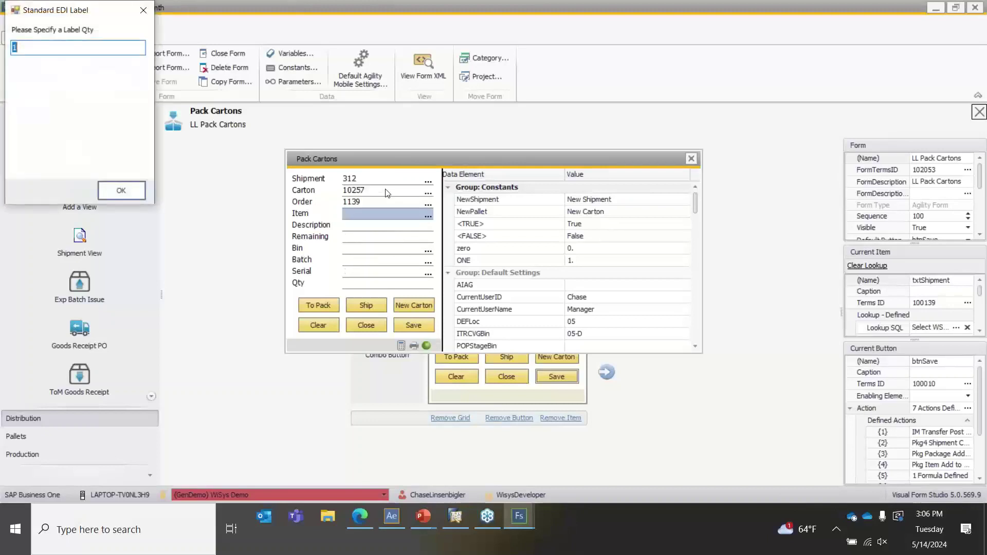
Generate one Standard EDI label for the packed carton, review its print preview and close the preview.
{"action": "left_click", "coordinate": [130, 189]}
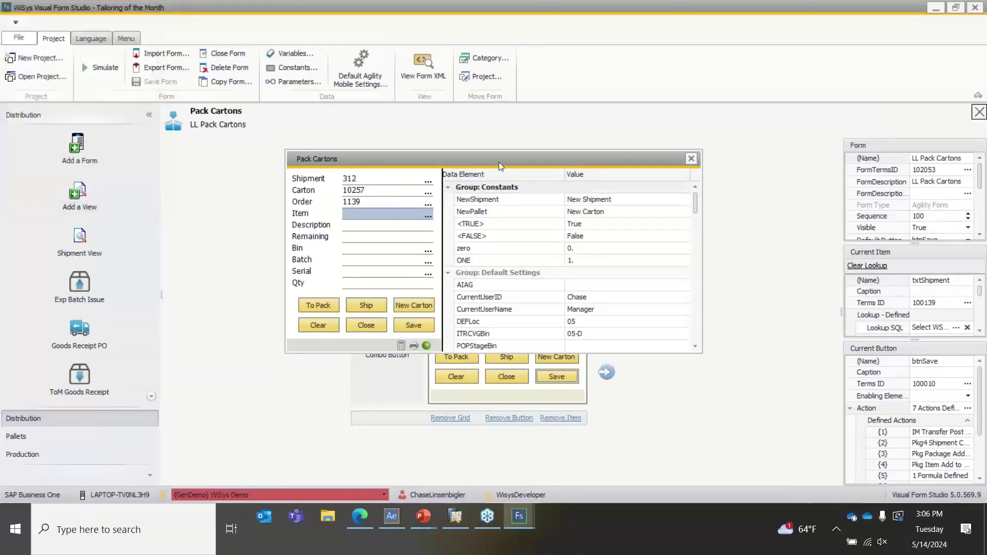
{"action": "left_click", "coordinate": [360, 307]}
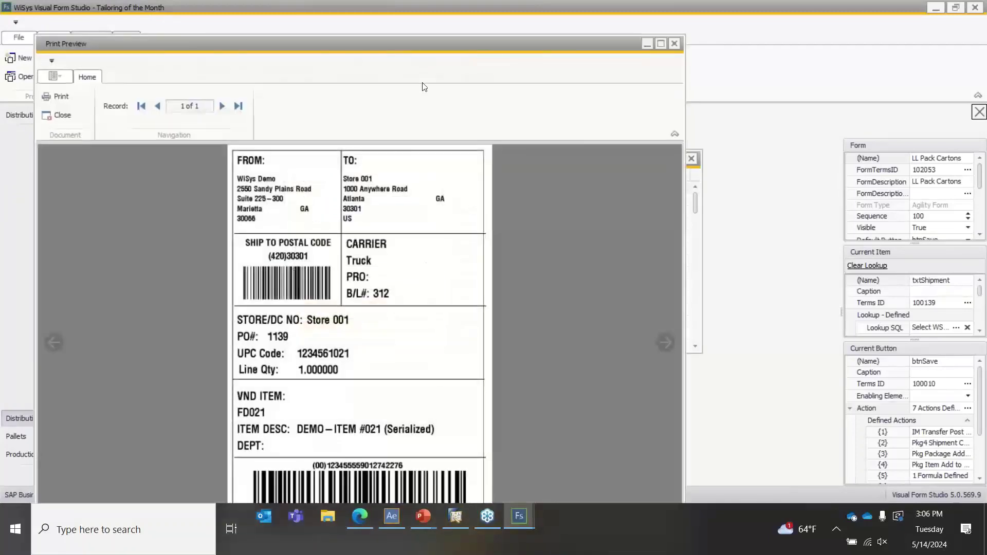
{"action": "left_click_drag", "start_coordinate": [410, 48], "coordinate": [428, 35]}
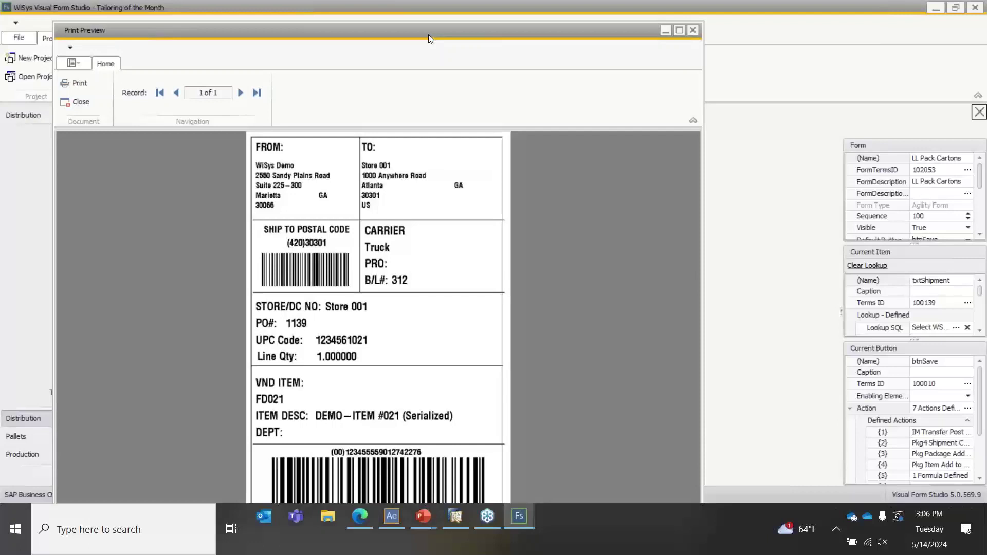
{"action": "left_click_drag", "start_coordinate": [414, 35], "coordinate": [442, 18]}
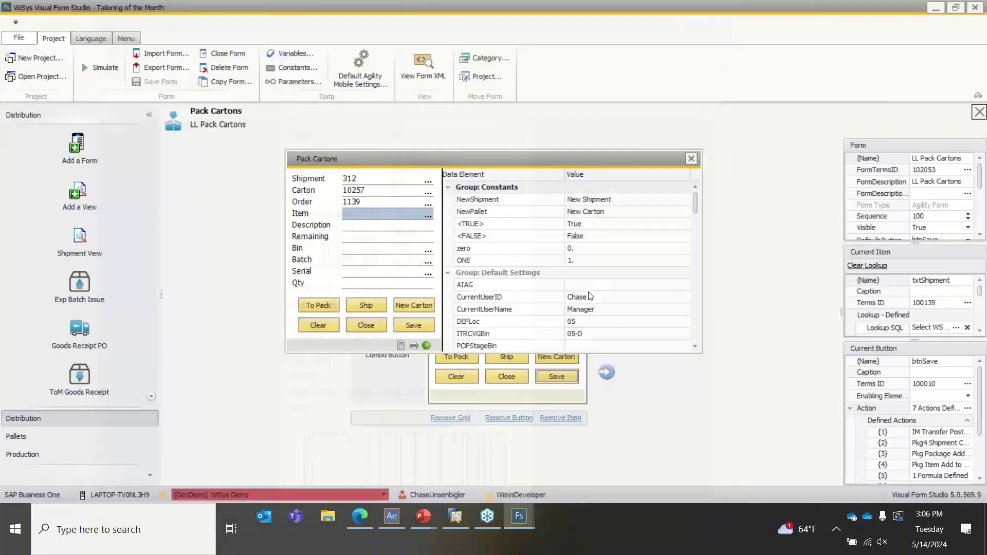
{"action": "left_click", "coordinate": [719, 12]}
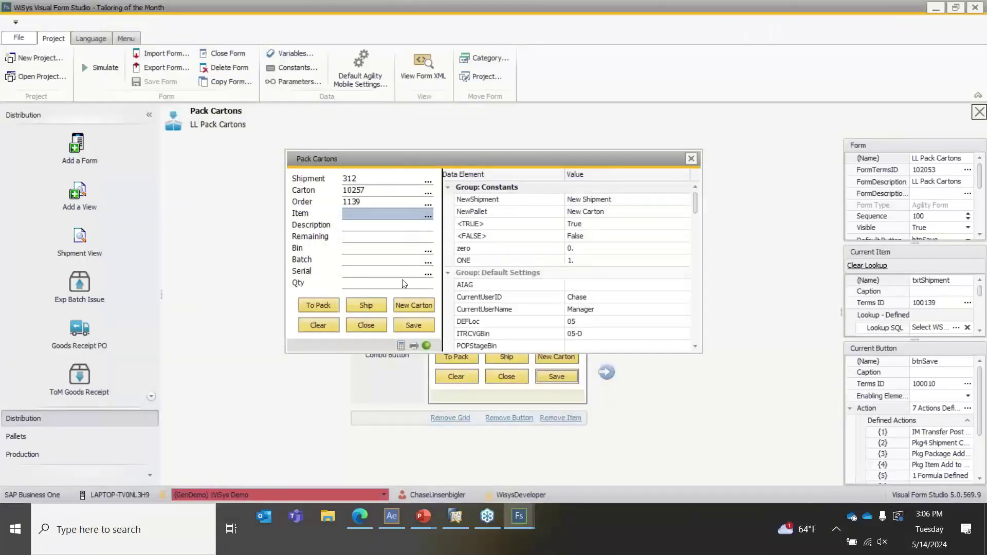
Clear the packed carton's entries and start another new carton in shipment 312 for the same sales order.
{"action": "left_click", "coordinate": [325, 326]}
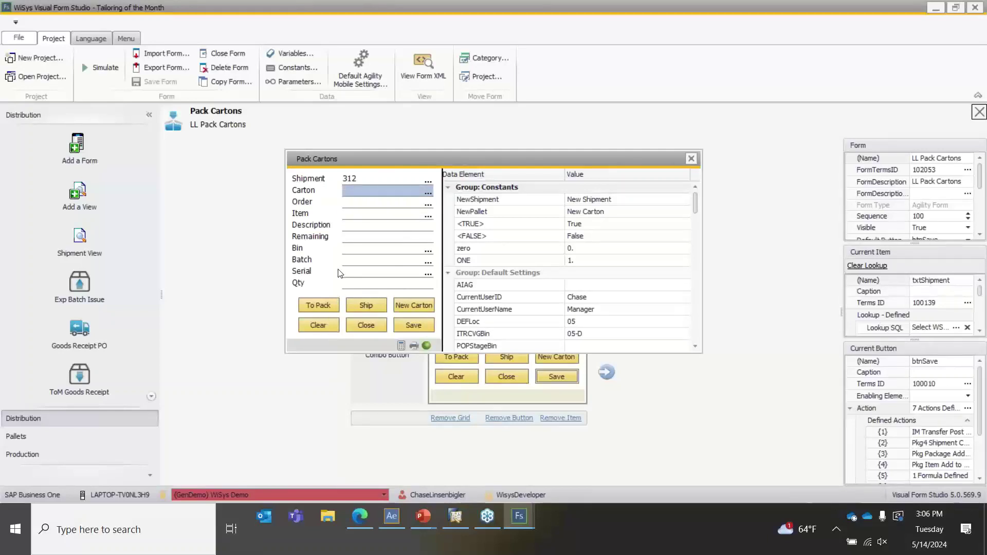
{"action": "key", "text": "Tab"}
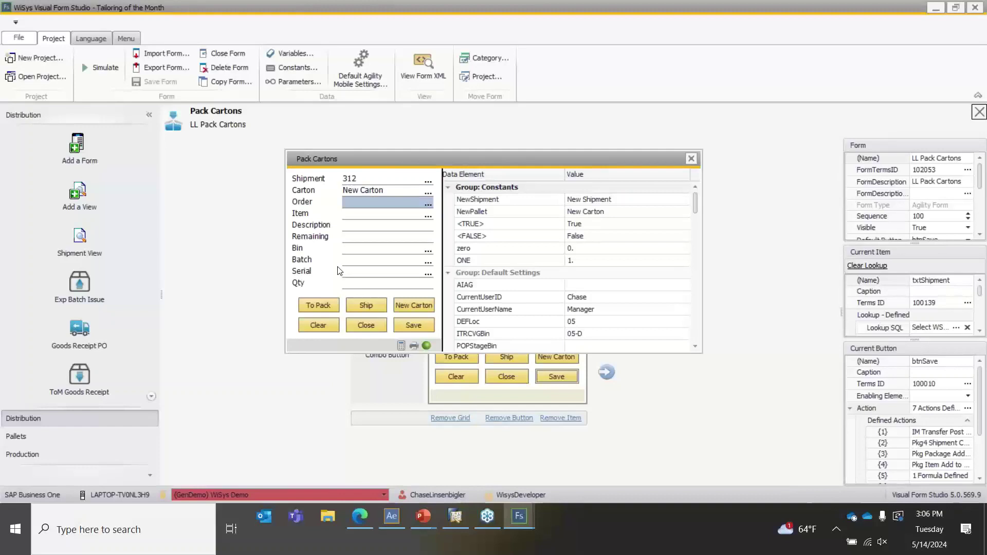
{"action": "type", "text": "1139"}
{"action": "key", "text": "Tab"}
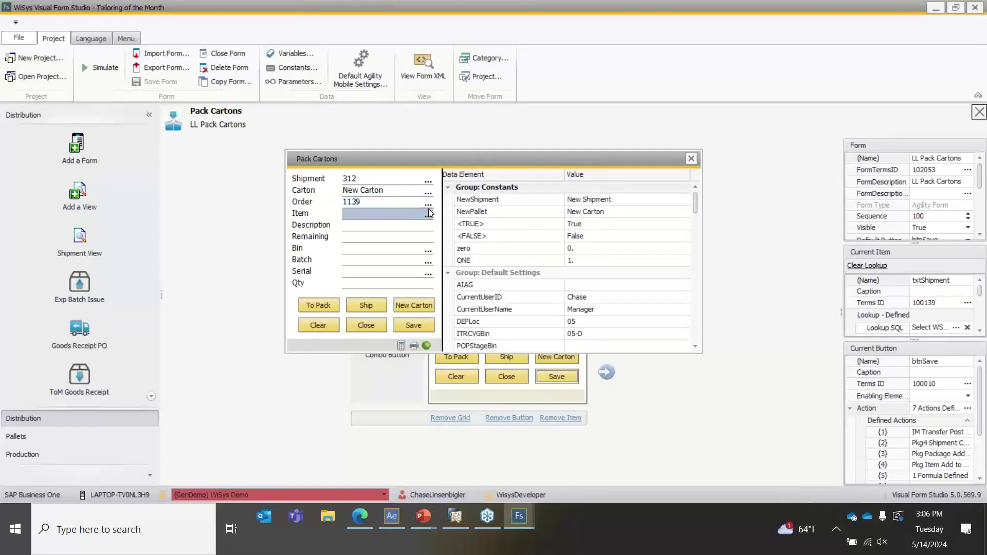
Pack five A00001 from bin 05-D into the new carton and save it.
{"action": "type", "text": "A00001"}
{"action": "key", "text": "Tab"}
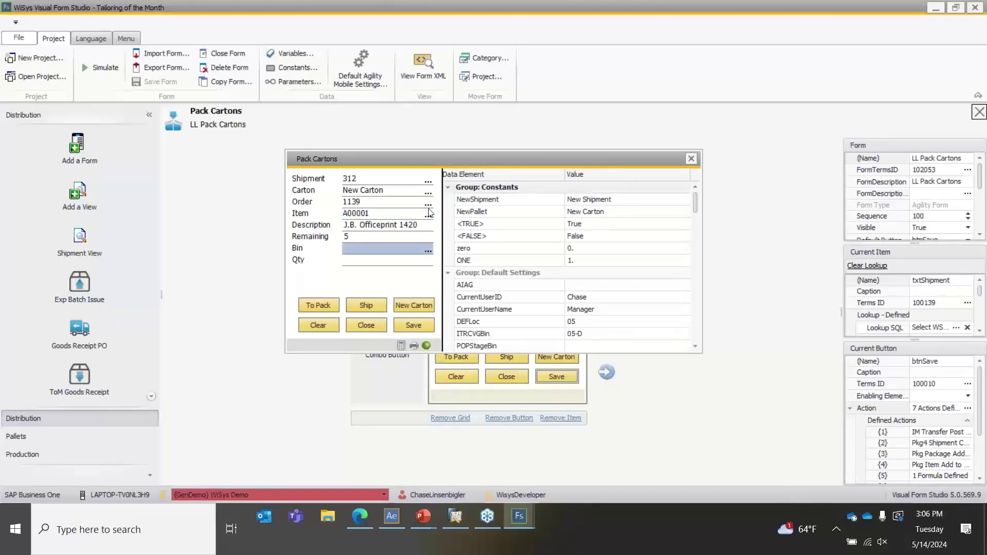
{"action": "type", "text": "05-D"}
{"action": "key", "text": "Tab"}
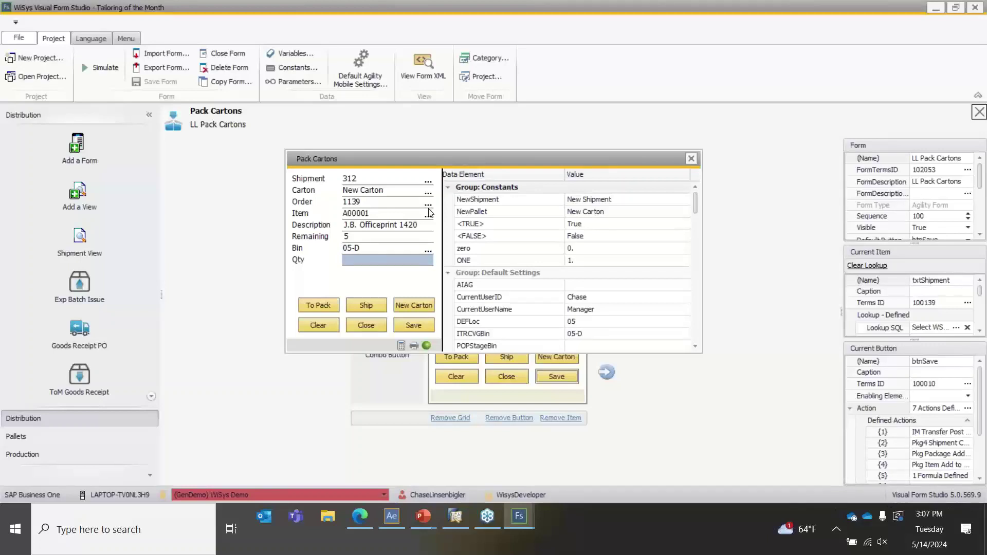
{"action": "type", "text": "5"}
{"action": "key", "text": "Return"}
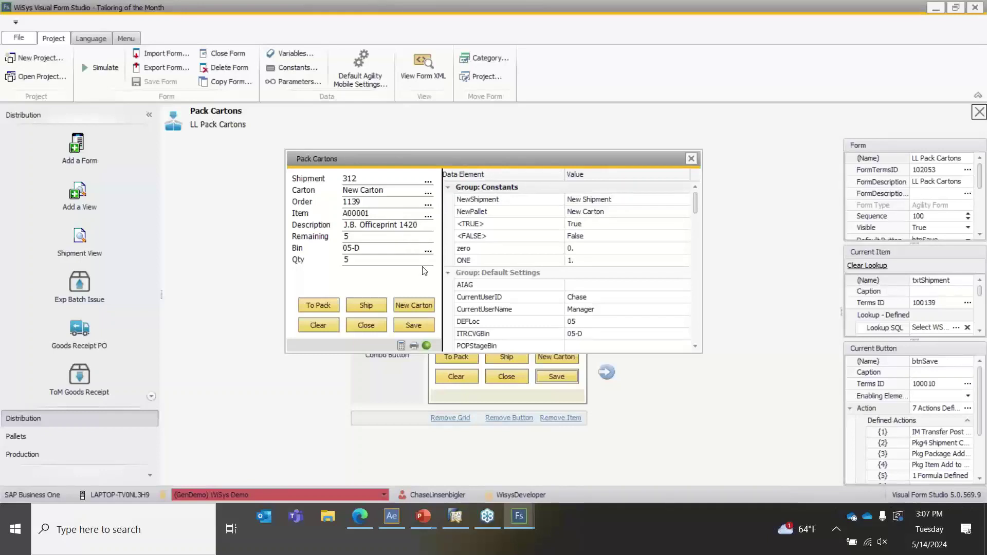
{"action": "left_click", "coordinate": [422, 328]}
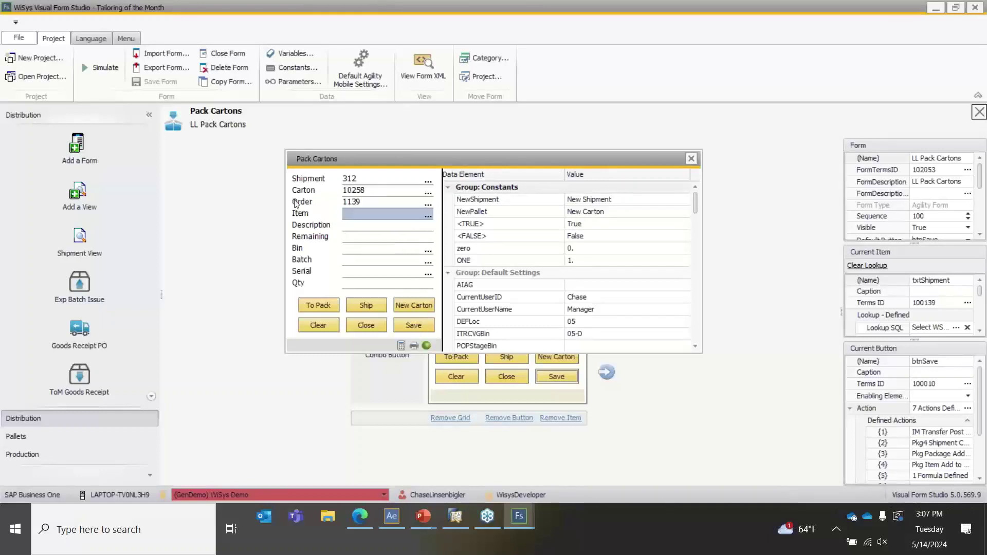
Output the A00001 carton's label with Print To Screen, review the preview and close it.
{"action": "left_click", "coordinate": [139, 189]}
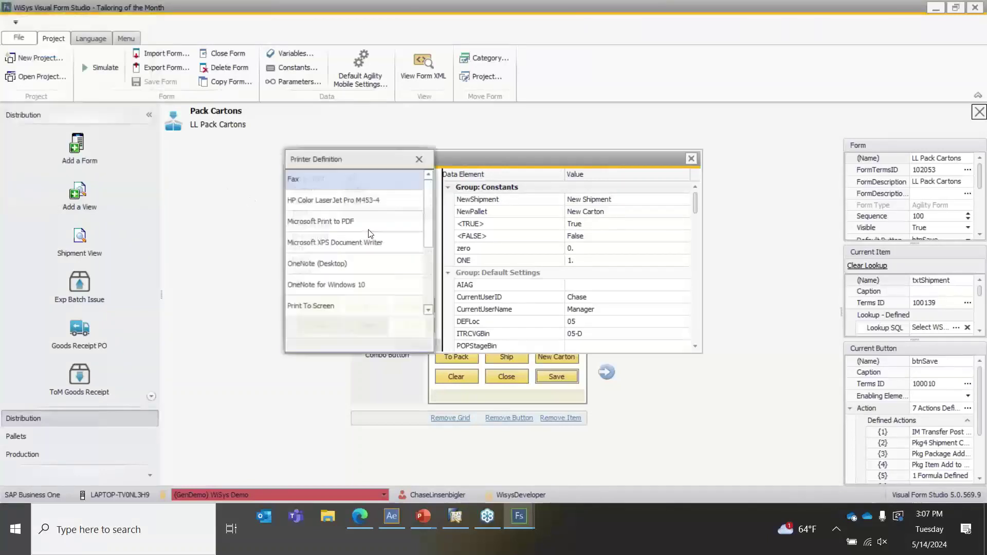
{"action": "left_click", "coordinate": [332, 307]}
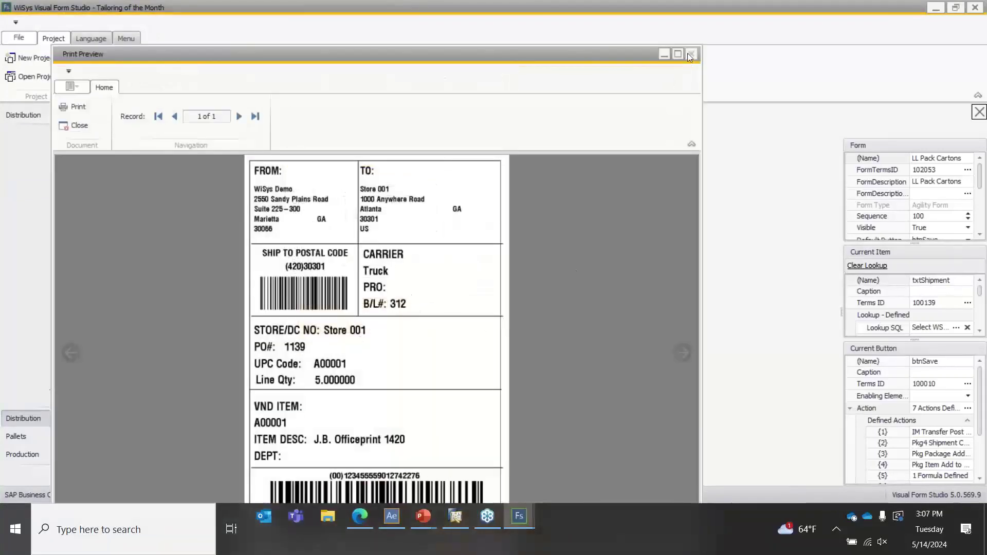
{"action": "left_click", "coordinate": [691, 55]}
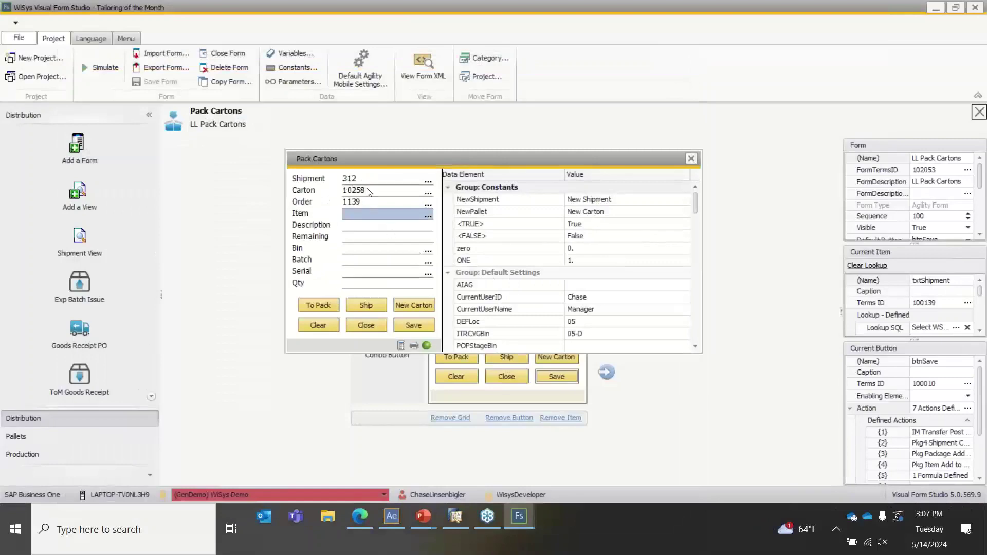
Switch to Agility Explorer and look up shipment 312 in Fulfillment Manager to review its packed cartons.
{"action": "left_click", "coordinate": [400, 512]}
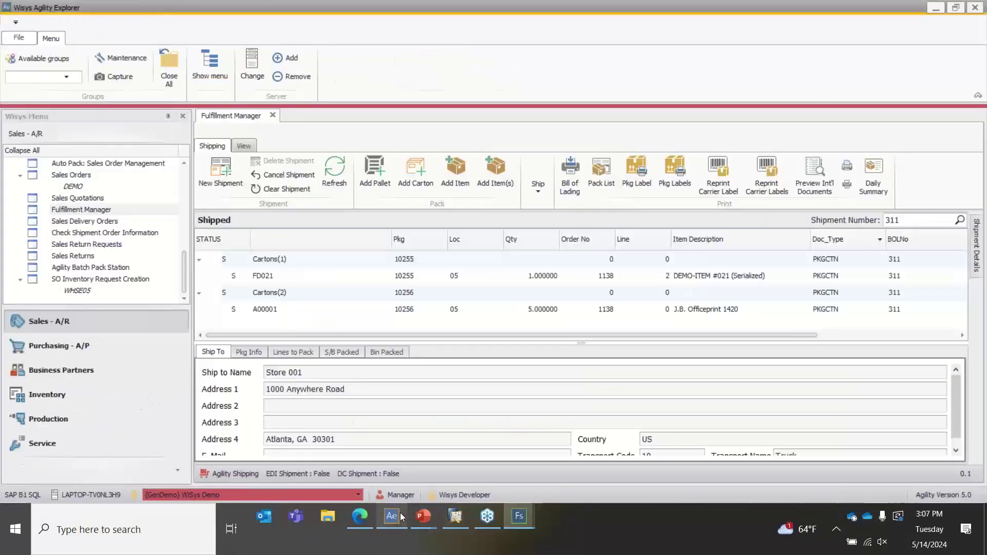
{"action": "left_click", "coordinate": [924, 218]}
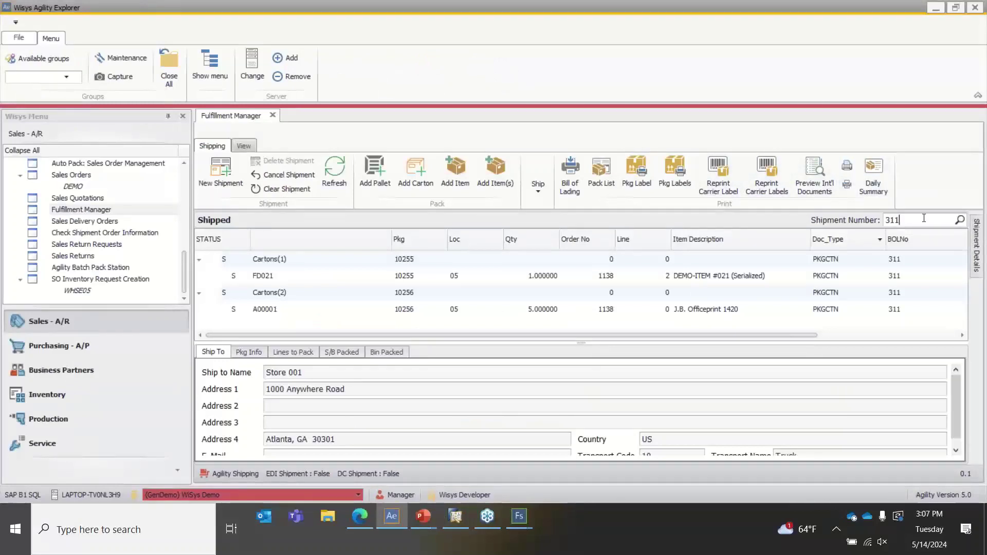
{"action": "key", "text": "BackSpace"}
{"action": "type", "text": "2"}
{"action": "key", "text": "Return"}
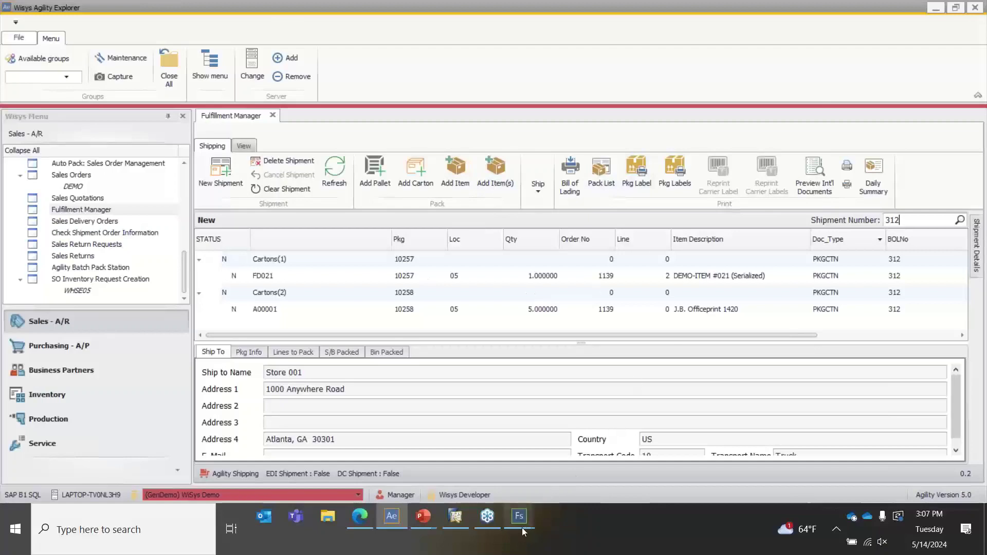
Return to Visual Form Studio and close the Pack Cartons simulation.
{"action": "mouse_move", "coordinate": [522, 528]}
{"action": "left_click", "coordinate": [560, 488]}
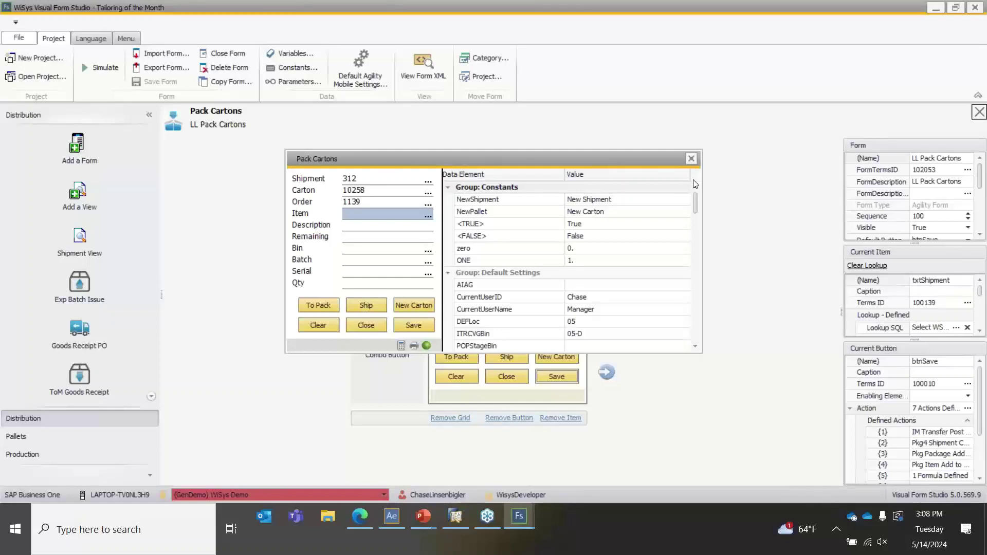
{"action": "left_click", "coordinate": [365, 327]}
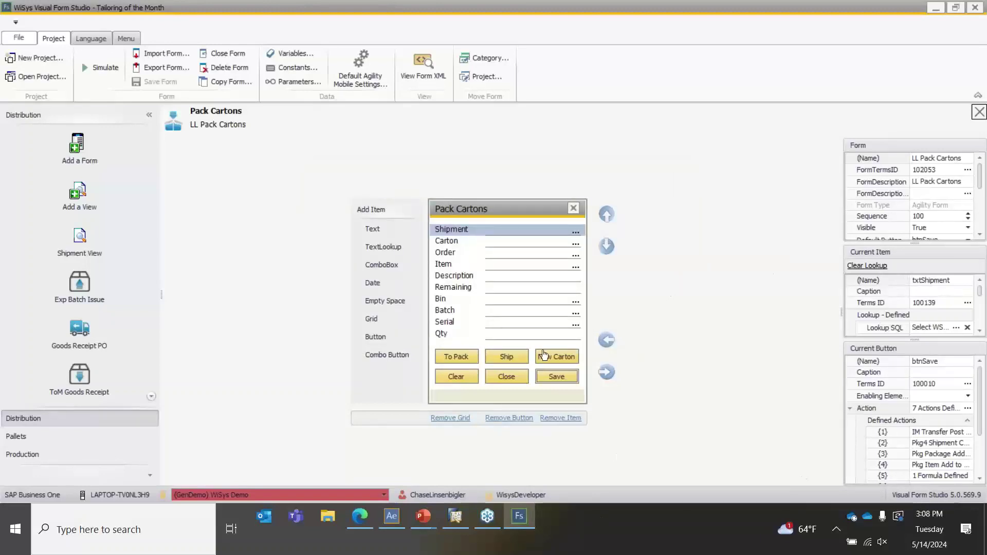
Open the Ship button's actions, examine the parameters of its Pkg Ship Shipment 2 transaction and close the transaction.
{"action": "left_click", "coordinate": [514, 357]}
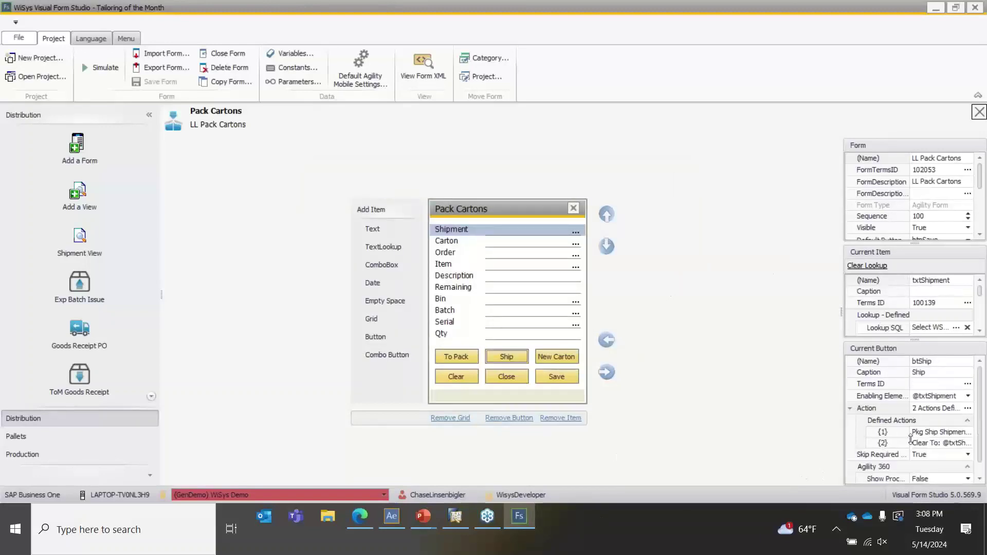
{"action": "left_click", "coordinate": [968, 408]}
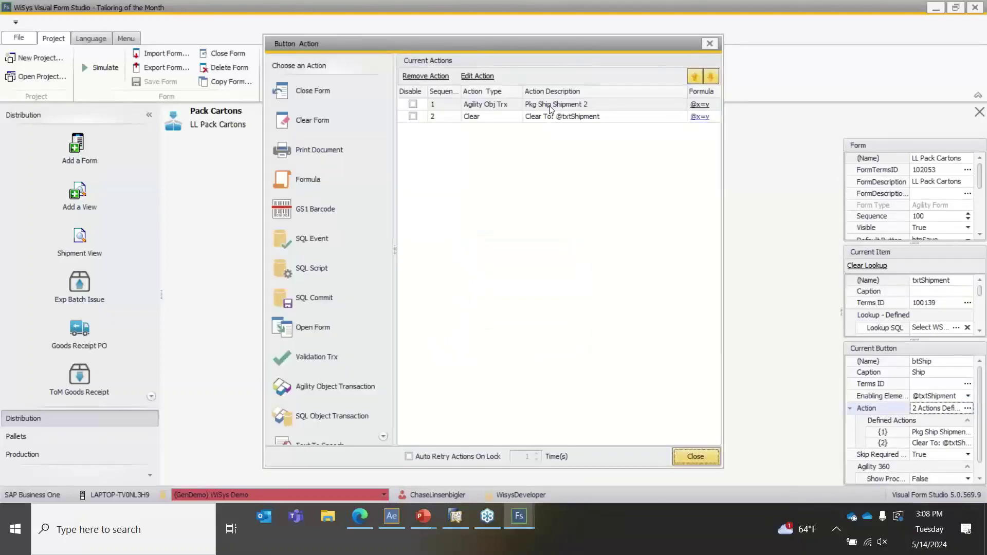
{"action": "double_click", "coordinate": [549, 106]}
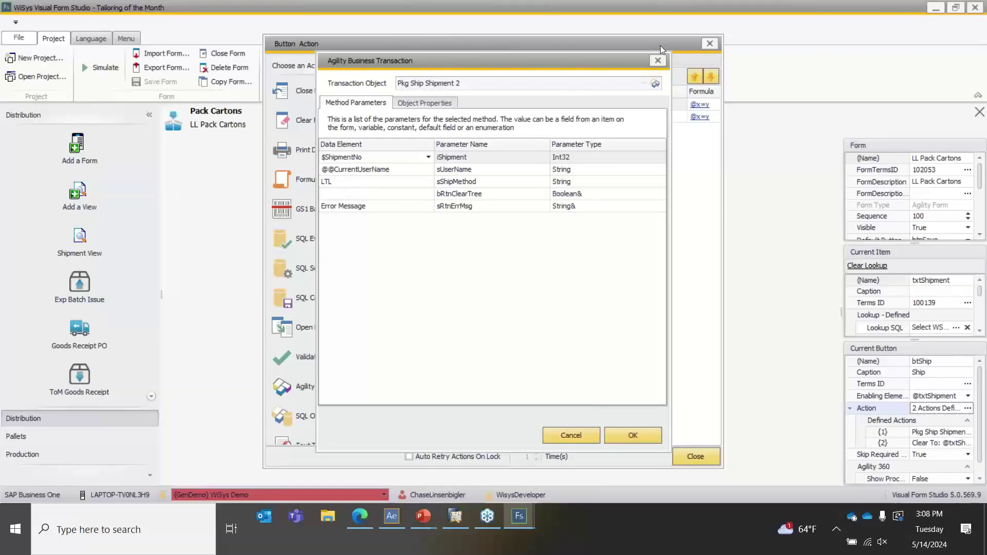
{"action": "left_click", "coordinate": [657, 61]}
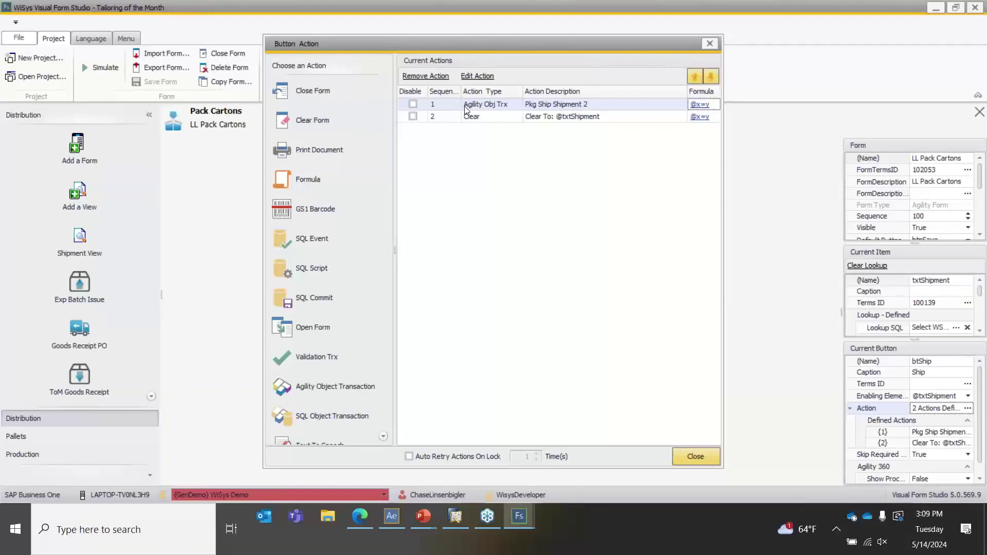
Disable the Ship button's existing Pkg Ship Shipment 2 action and add a new Agility Object Transaction using Pkg Ship Shipment 2.
{"action": "left_click", "coordinate": [411, 105]}
{"action": "left_click", "coordinate": [412, 104]}
{"action": "double_click", "coordinate": [368, 386]}
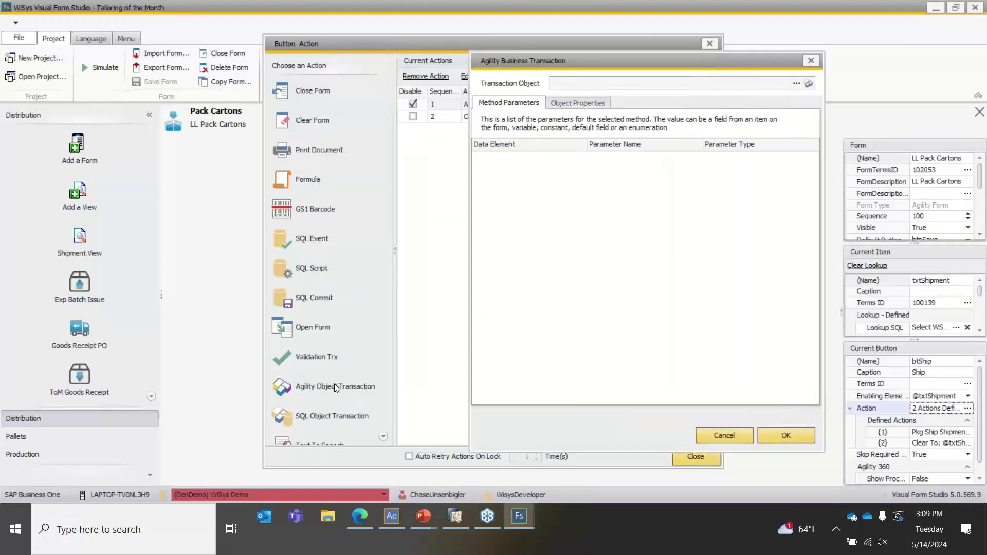
{"action": "left_click_drag", "start_coordinate": [542, 57], "coordinate": [492, 69]}
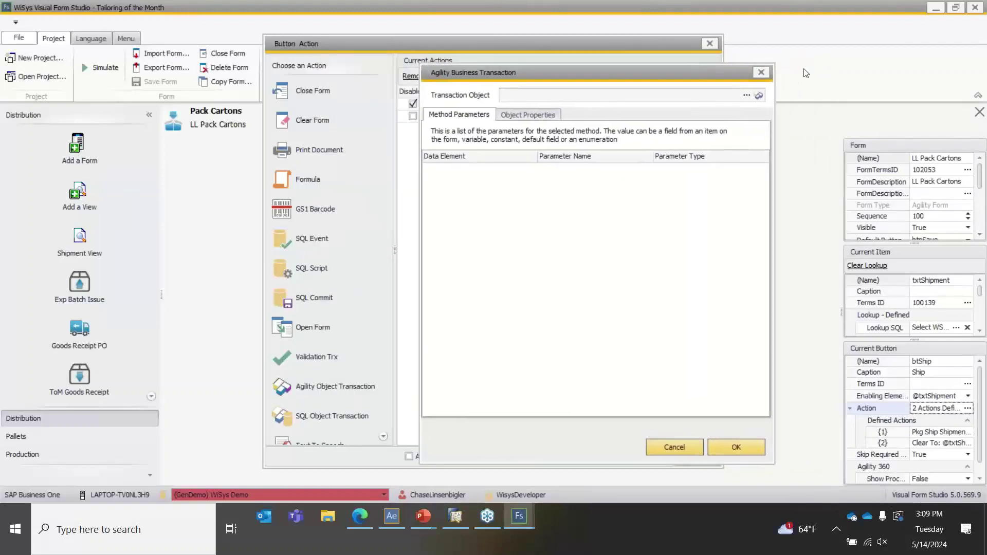
{"action": "left_click", "coordinate": [747, 94]}
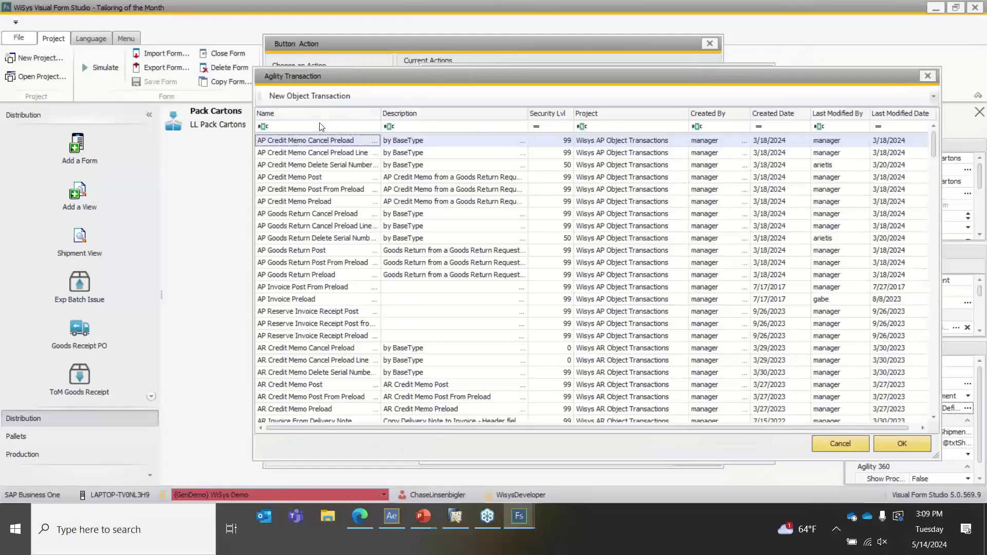
{"action": "type", "text": "s"}
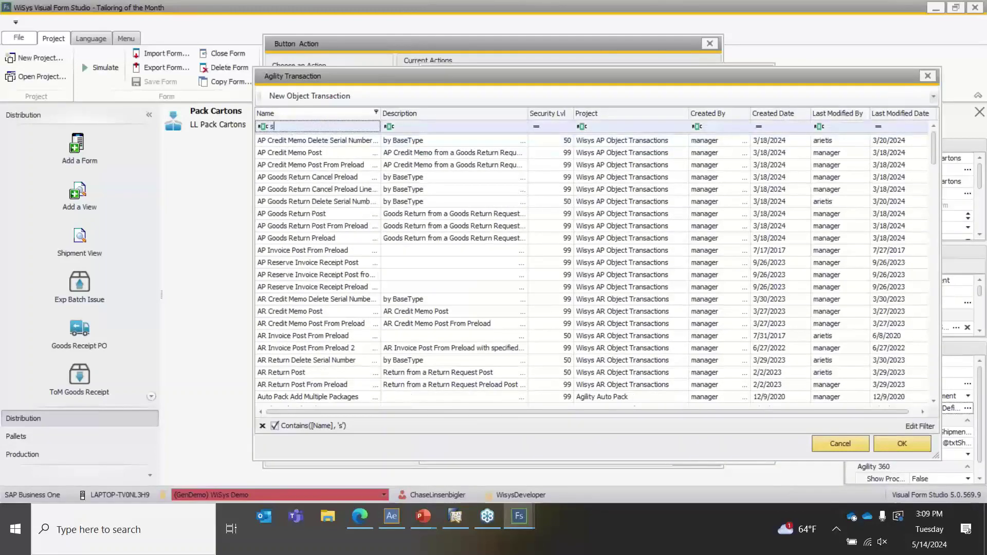
{"action": "type", "text": "hip"}
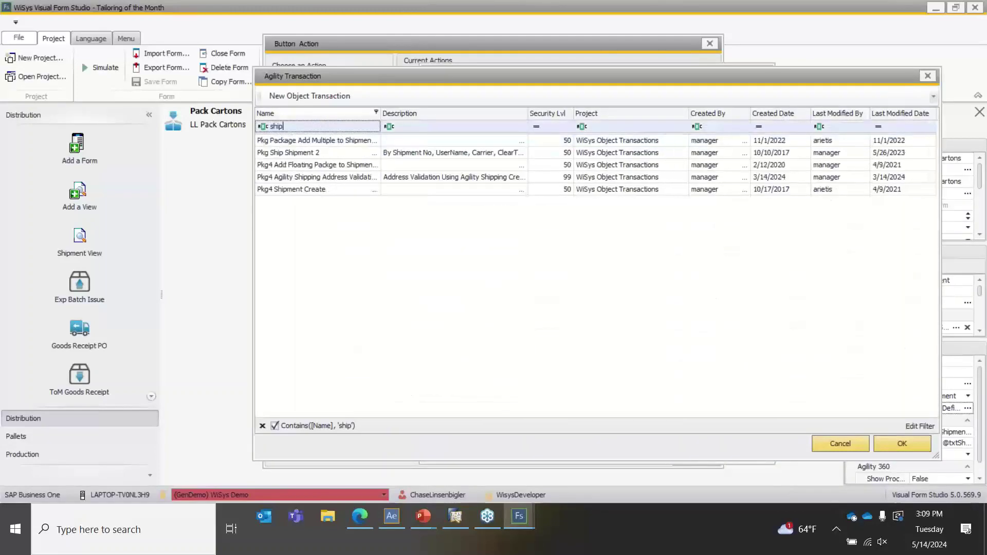
{"action": "double_click", "coordinate": [317, 154]}
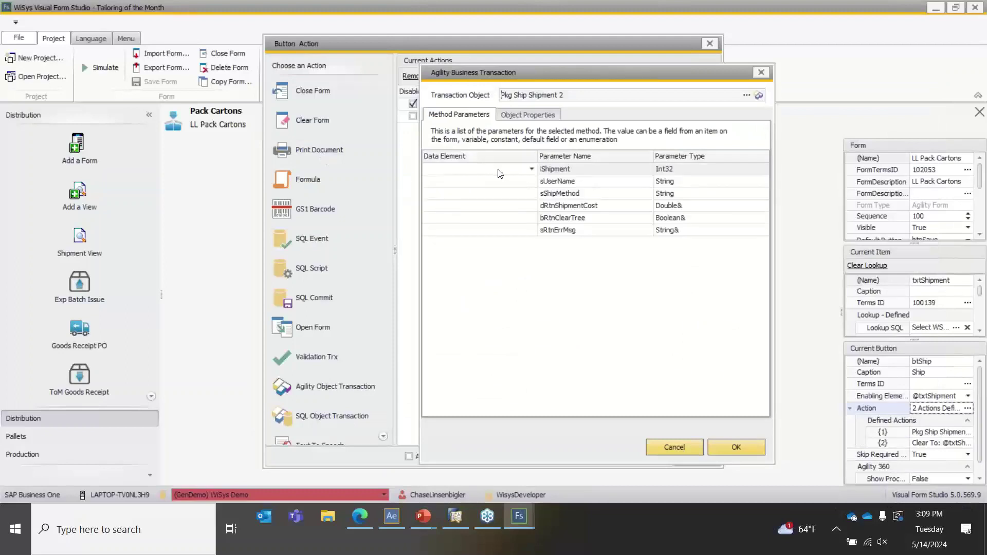
{"action": "left_click", "coordinate": [533, 167]}
{"action": "left_click", "coordinate": [532, 168]}
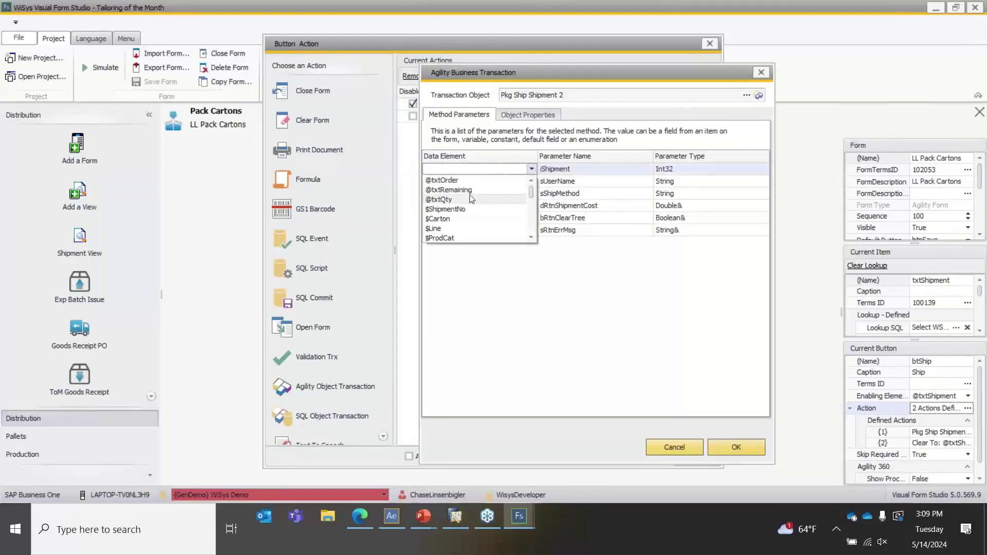
{"action": "left_click", "coordinate": [469, 208]}
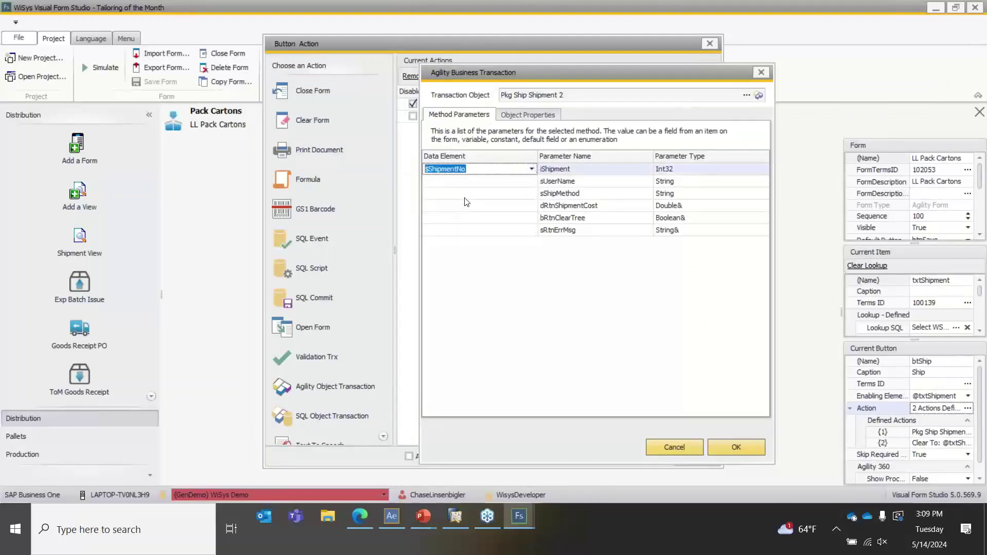
{"action": "left_click", "coordinate": [529, 181]}
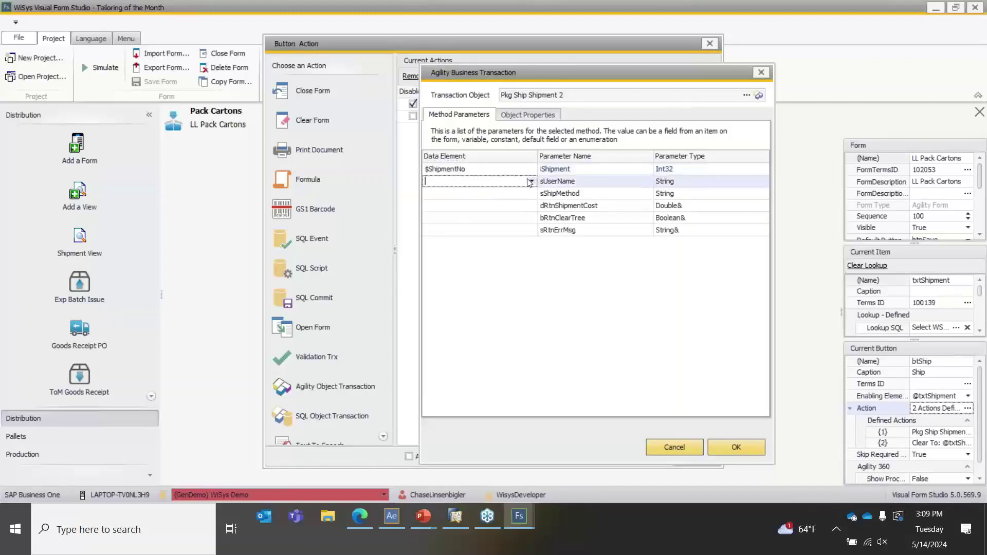
{"action": "left_click", "coordinate": [529, 181]}
{"action": "scroll", "coordinate": [519, 209], "scroll_direction": "down", "scroll_amount": 1}
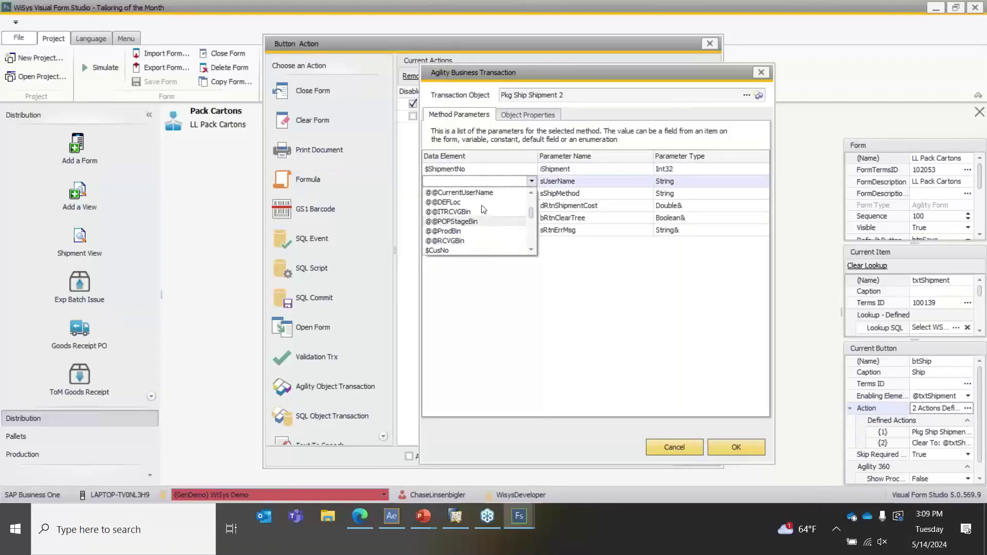
{"action": "left_click", "coordinate": [459, 192]}
Map sRtnErrMsg to Error Message and set the sShipMethod parameter to UPS.
{"action": "left_click", "coordinate": [478, 194]}
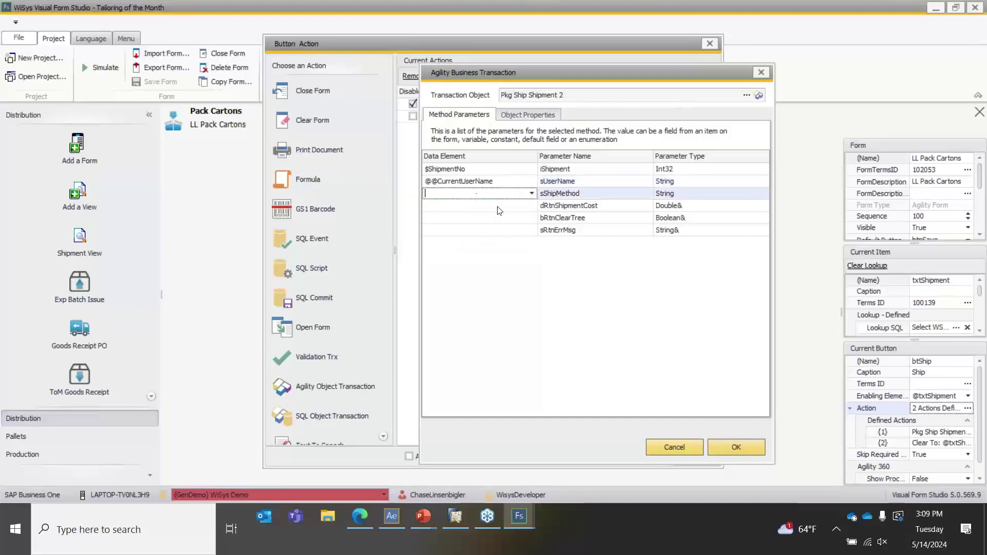
{"action": "left_click", "coordinate": [514, 230]}
{"action": "left_click", "coordinate": [531, 230]}
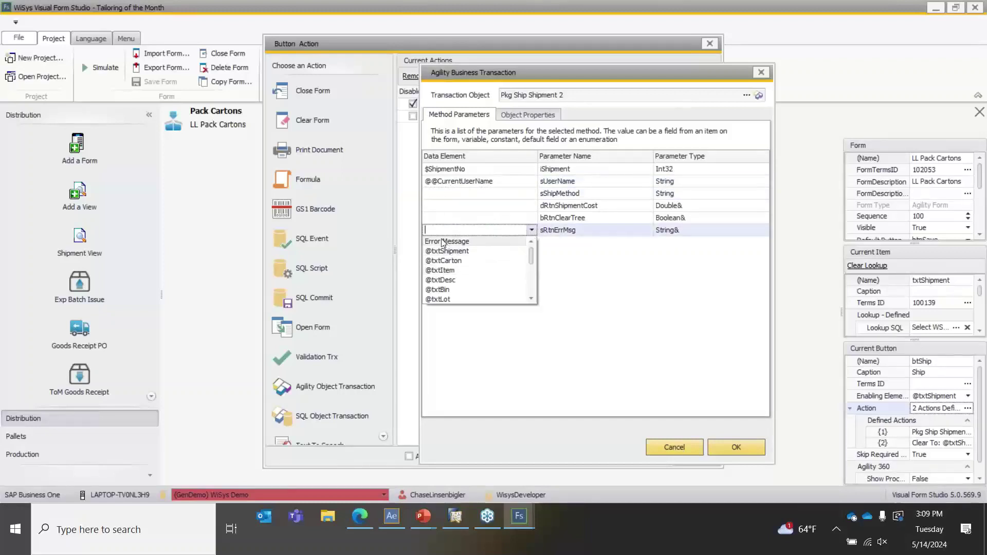
{"action": "left_click", "coordinate": [443, 242]}
{"action": "left_click", "coordinate": [509, 195]}
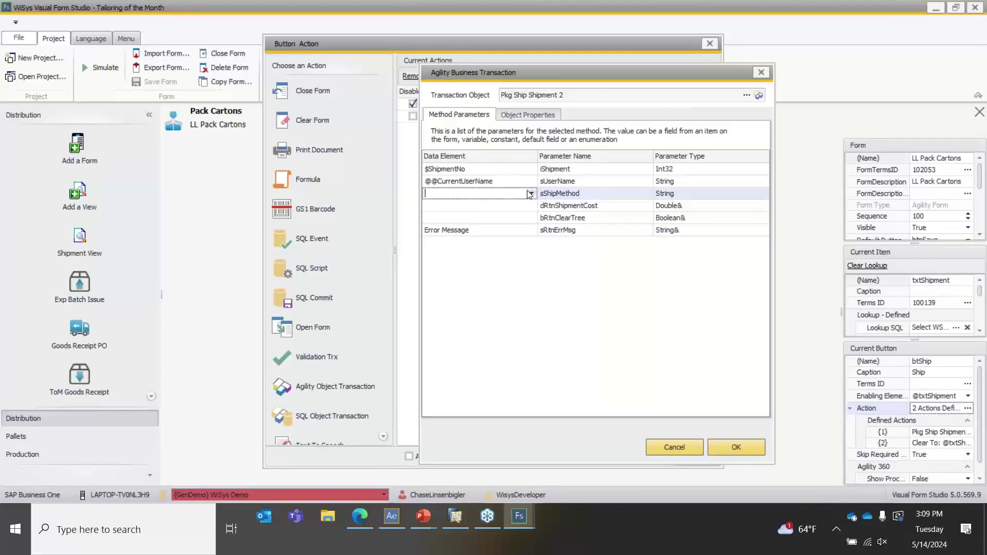
{"action": "left_click", "coordinate": [531, 193]}
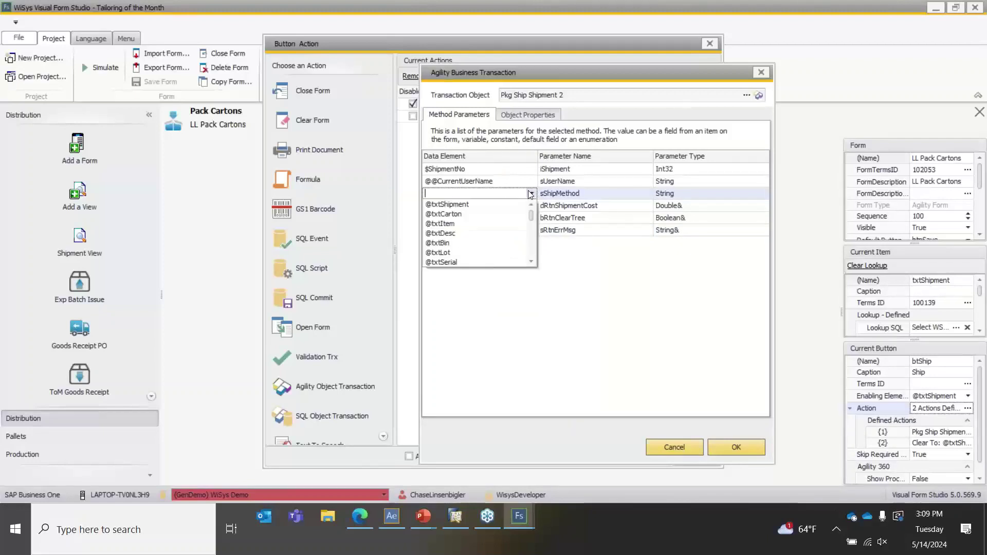
{"action": "left_click", "coordinate": [574, 195]}
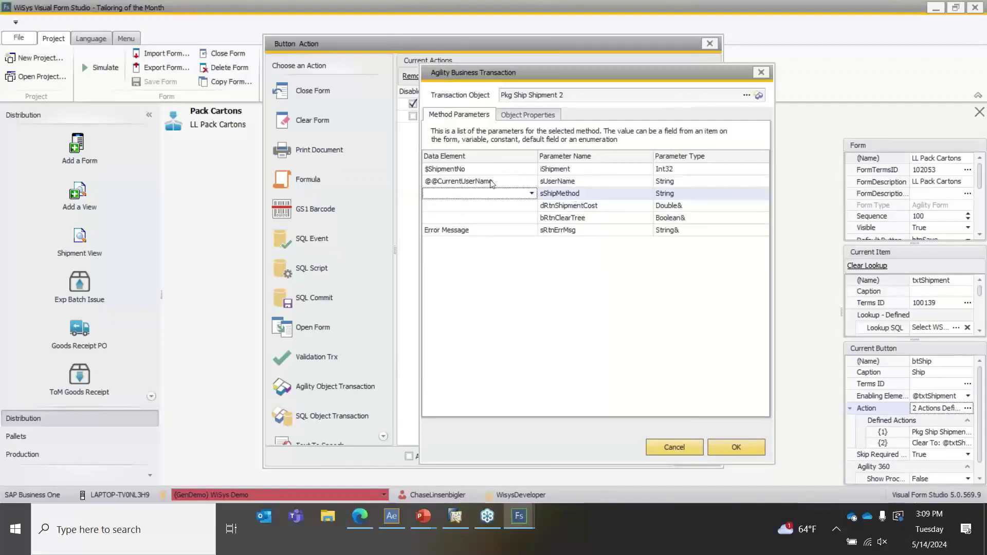
{"action": "left_click", "coordinate": [489, 193]}
{"action": "type", "text": "UPS"}
Set the new transaction's BypassShippingPrompts object property to <TRUE>.
{"action": "left_click", "coordinate": [540, 118]}
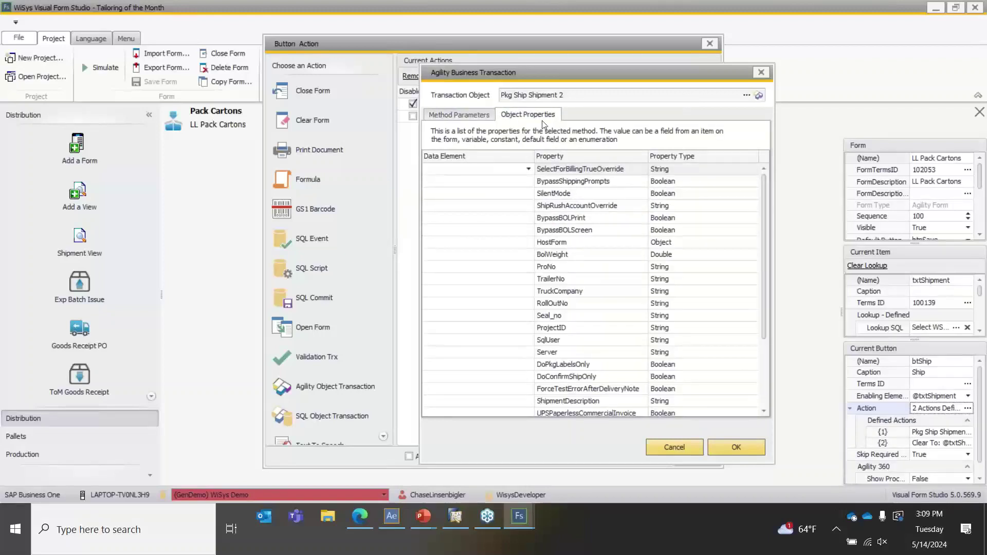
{"action": "left_click", "coordinate": [530, 182]}
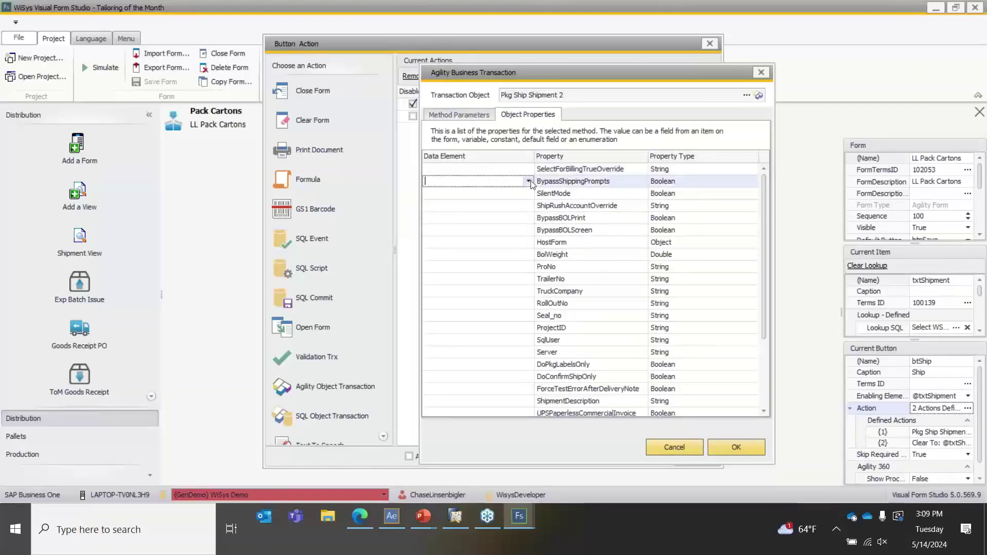
{"action": "left_click", "coordinate": [529, 181]}
{"action": "left_click", "coordinate": [481, 204]}
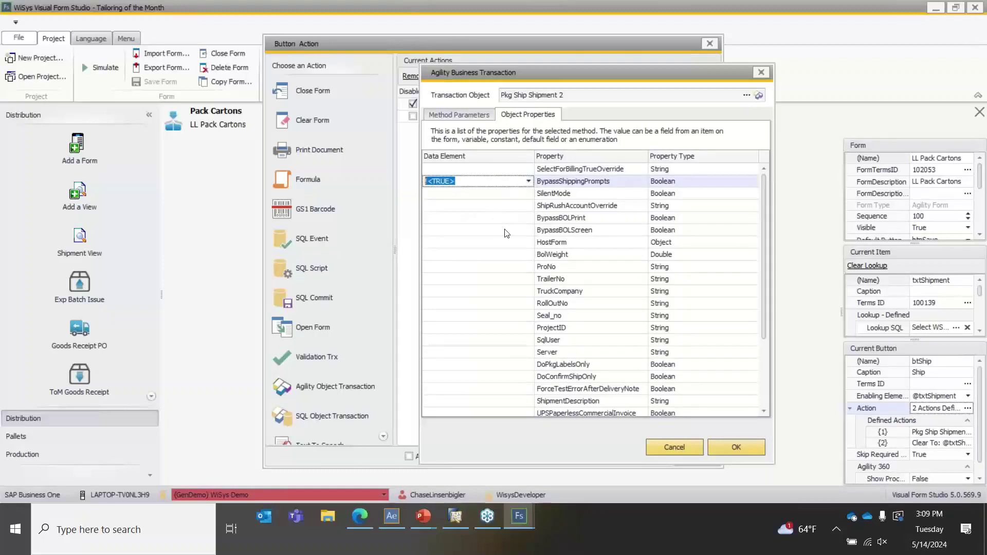
Set the transaction's BypassBOLPrint and BypassBOLScreen object properties to <TRUE>.
{"action": "left_click", "coordinate": [531, 219]}
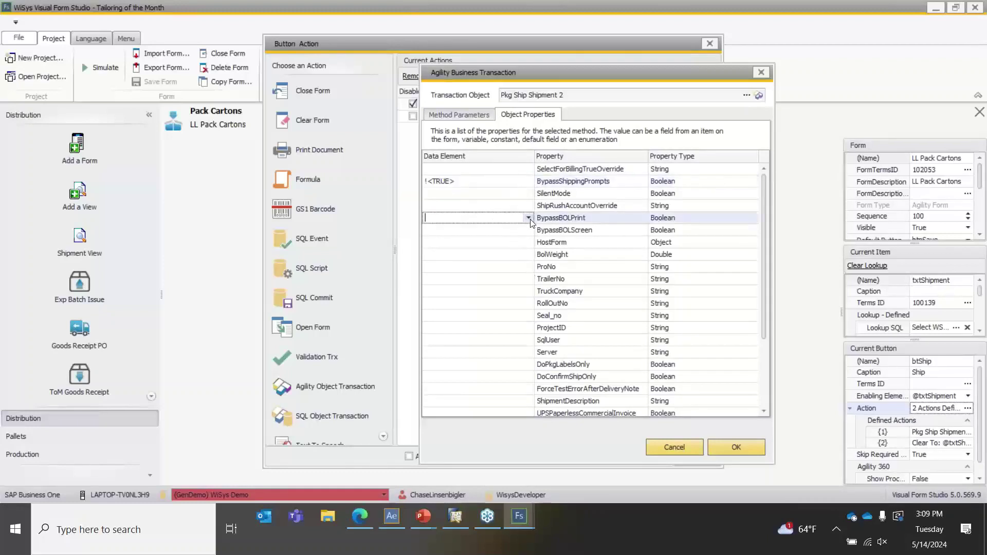
{"action": "left_click", "coordinate": [529, 219]}
{"action": "left_click", "coordinate": [513, 239]}
{"action": "left_click", "coordinate": [530, 232]}
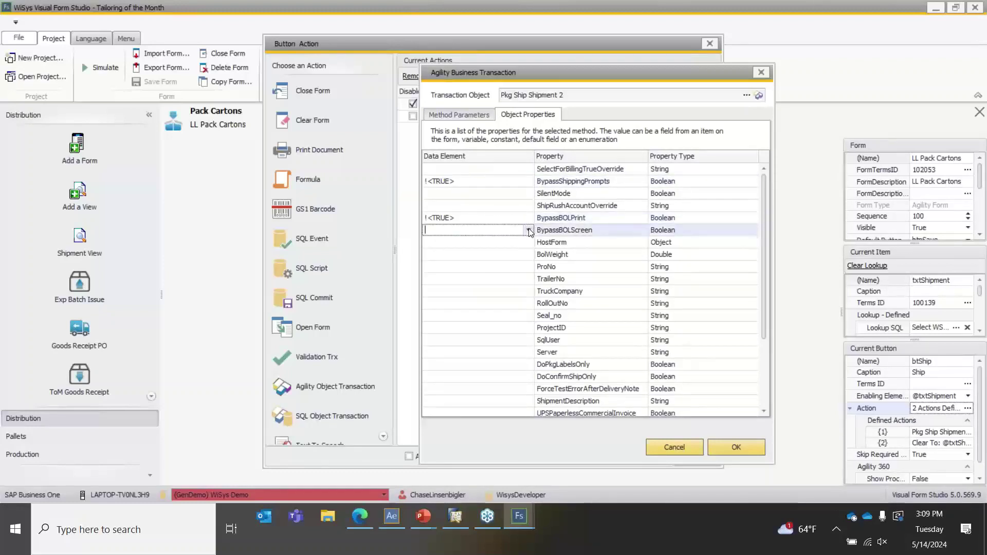
{"action": "left_click", "coordinate": [529, 231]}
{"action": "left_click", "coordinate": [506, 252]}
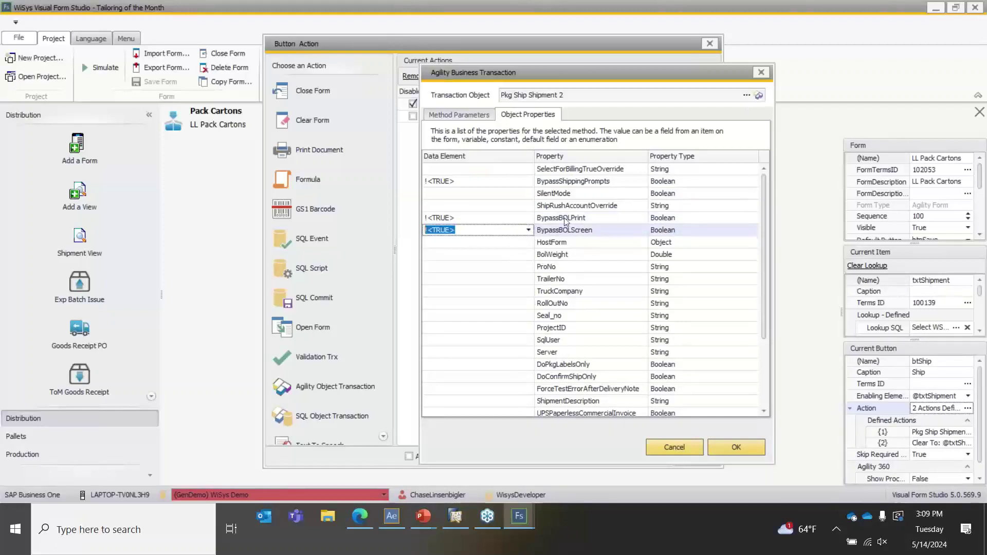
{"action": "left_click", "coordinate": [574, 206]}
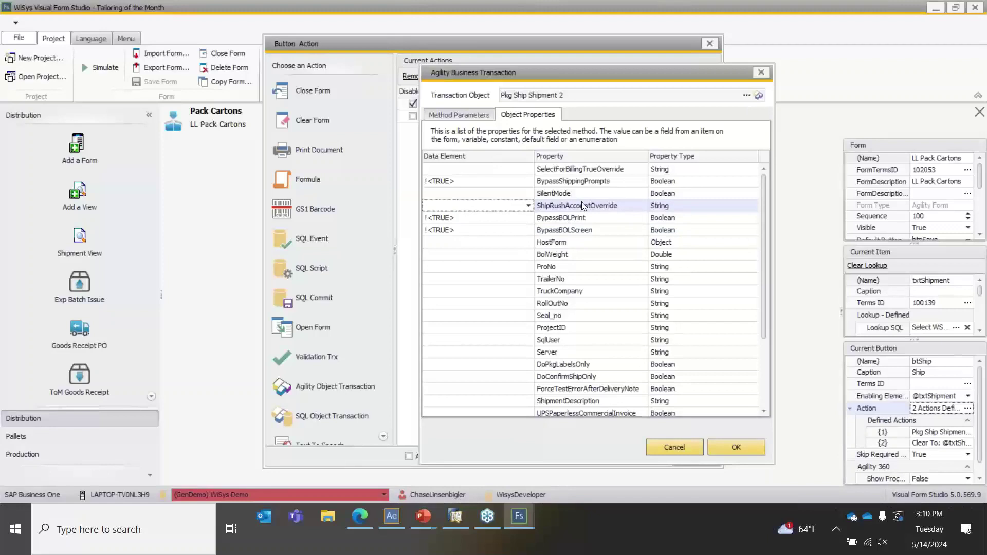
{"action": "left_click", "coordinate": [440, 115]}
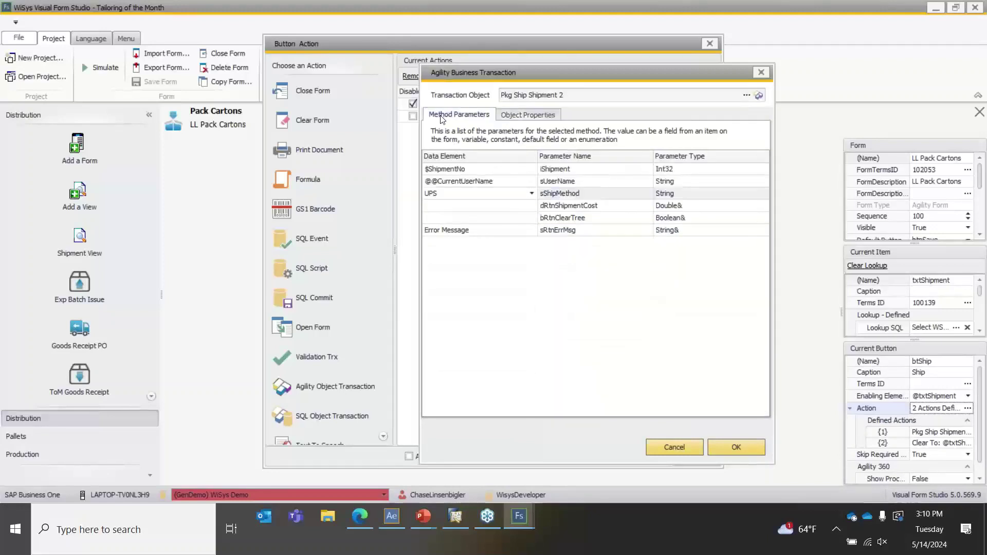
{"action": "left_click", "coordinate": [737, 447]}
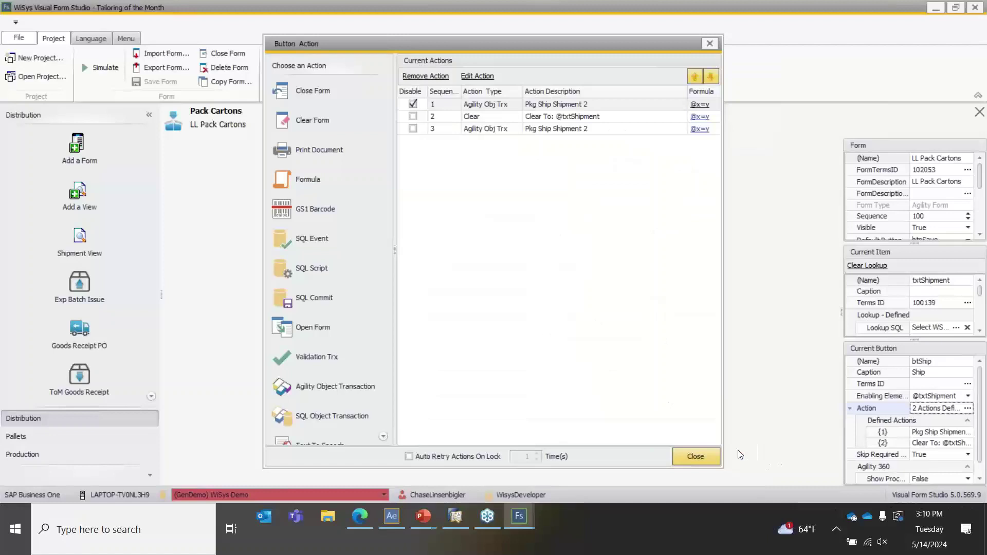
{"action": "left_click", "coordinate": [515, 130]}
{"action": "left_click", "coordinate": [695, 76]}
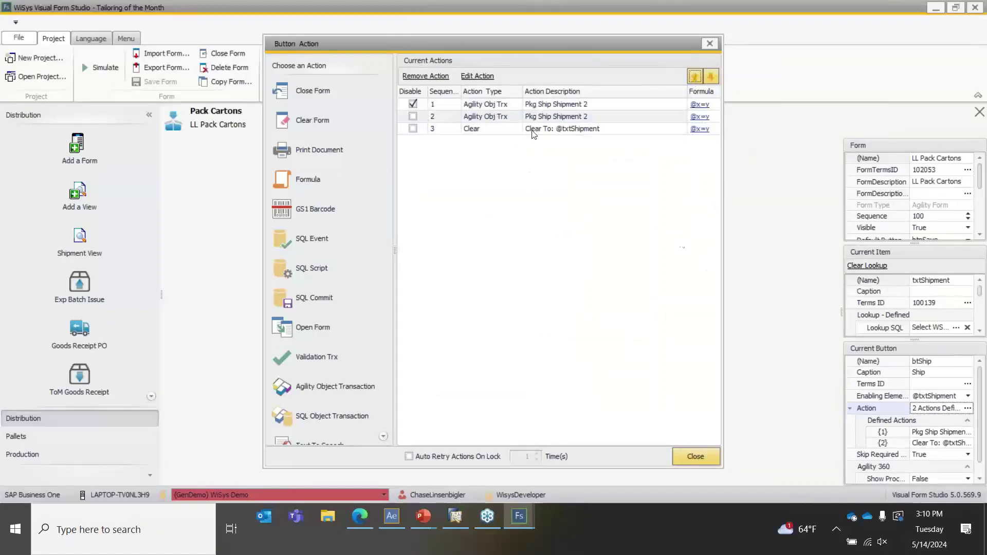
{"action": "left_click", "coordinate": [696, 457]}
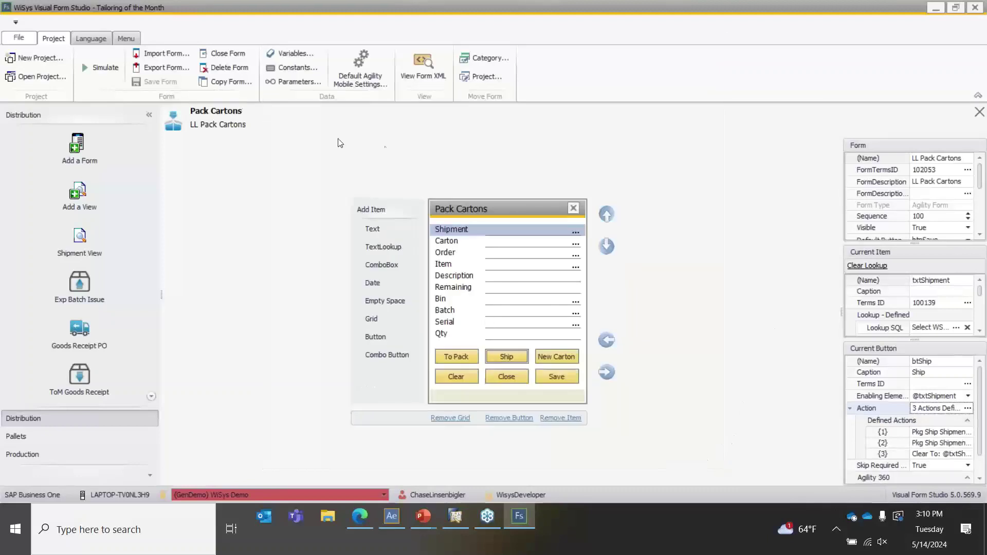
Clear the form's FormTermsID and rename the form to UPS Small Parcel.
{"action": "left_click", "coordinate": [937, 169]}
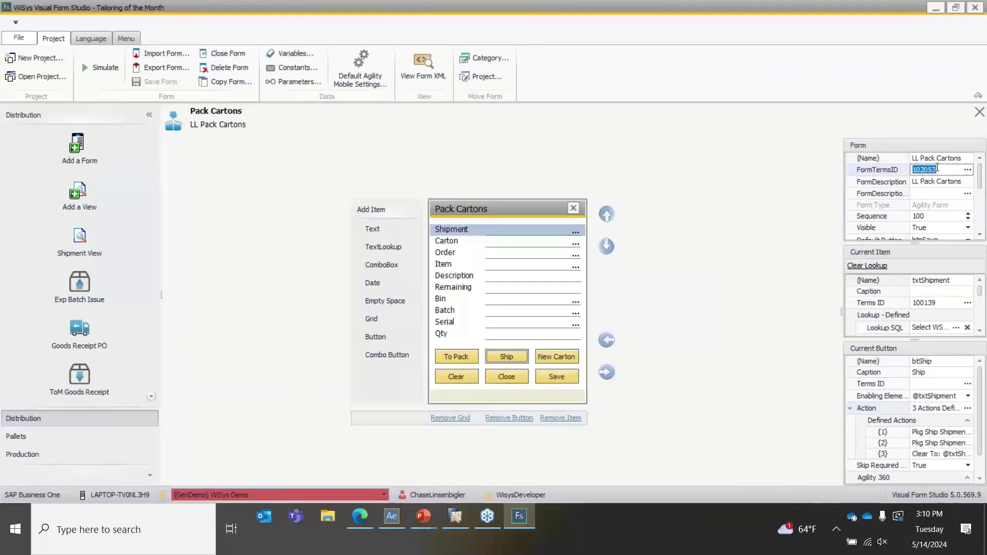
{"action": "key", "text": "Delete"}
{"action": "left_click", "coordinate": [915, 157]}
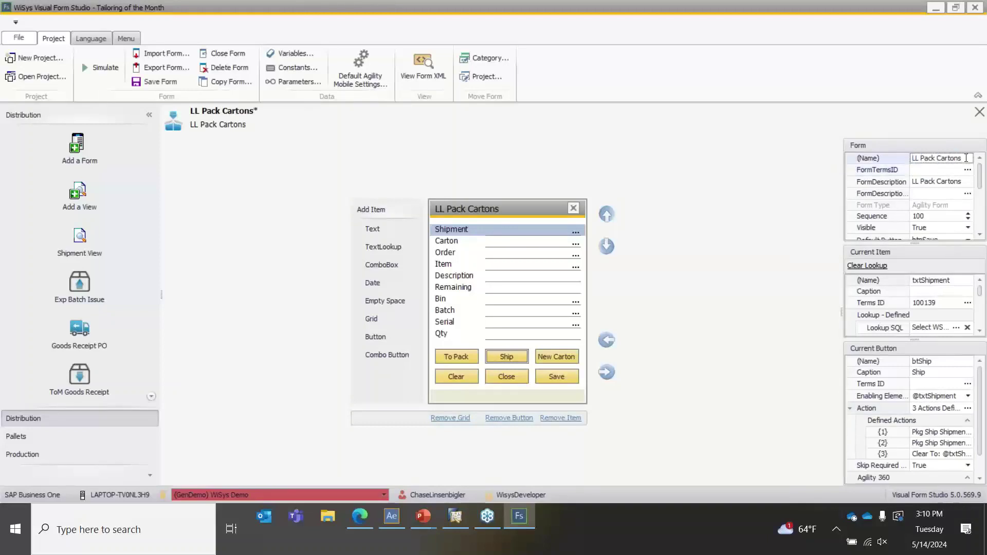
{"action": "left_click_drag", "start_coordinate": [967, 158], "coordinate": [903, 169]}
{"action": "type", "text": "UPS Small Parcel"}
{"action": "key", "text": "Tab"}
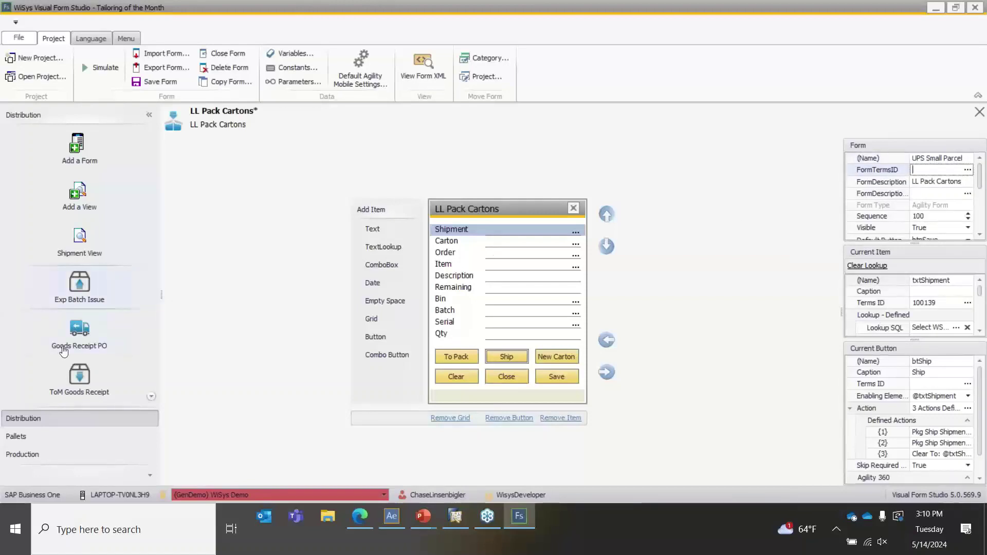
Save the renamed form, switch to the Goods Receipt PO form and reopen UPS Small Parcel.
{"action": "left_click", "coordinate": [141, 81]}
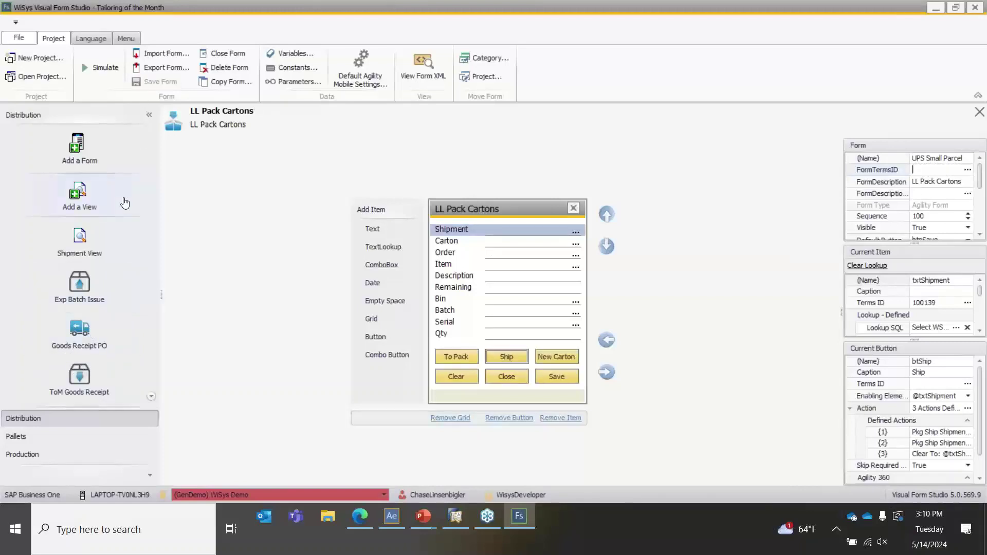
{"action": "left_click", "coordinate": [84, 346]}
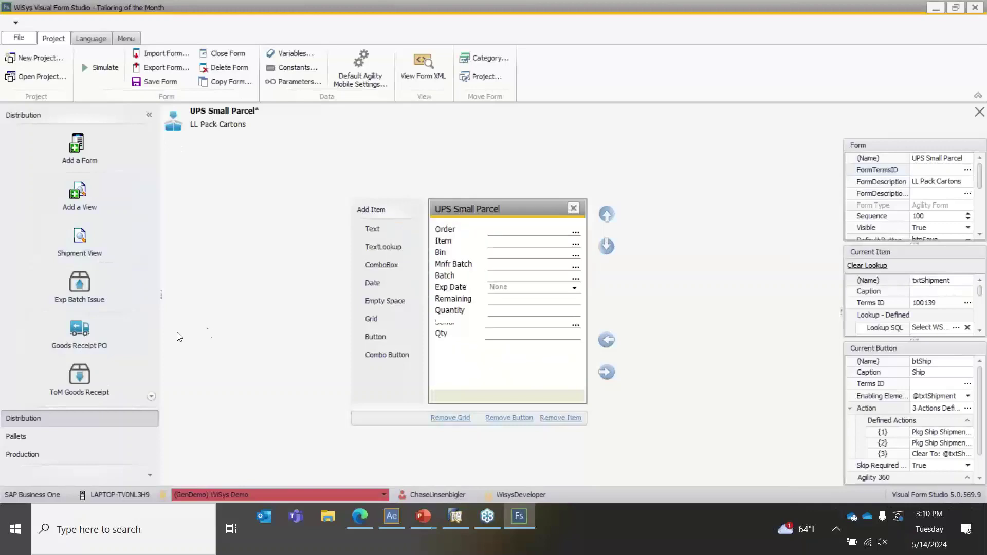
{"action": "left_click", "coordinate": [497, 278]}
{"action": "scroll", "coordinate": [85, 344], "scroll_direction": "down", "scroll_amount": 5}
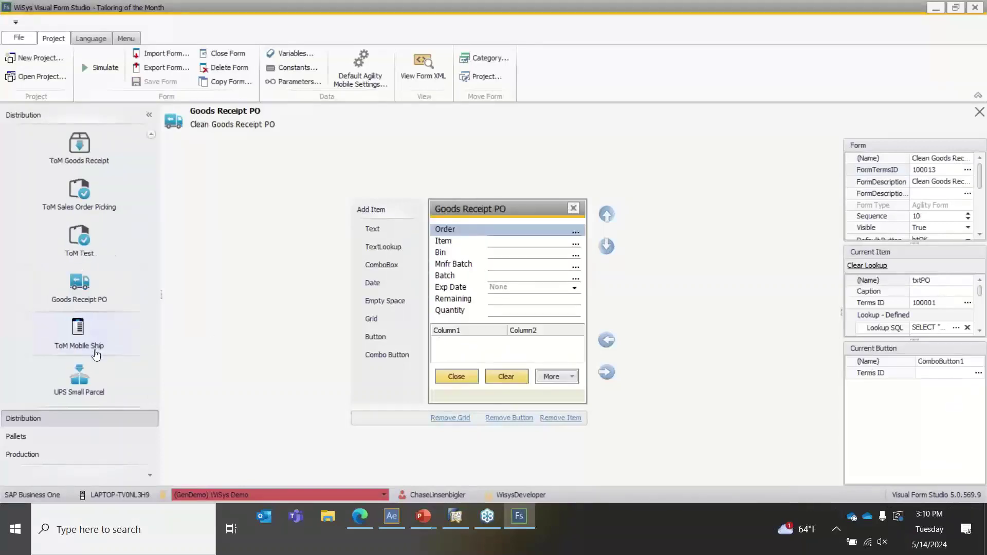
{"action": "left_click", "coordinate": [94, 384]}
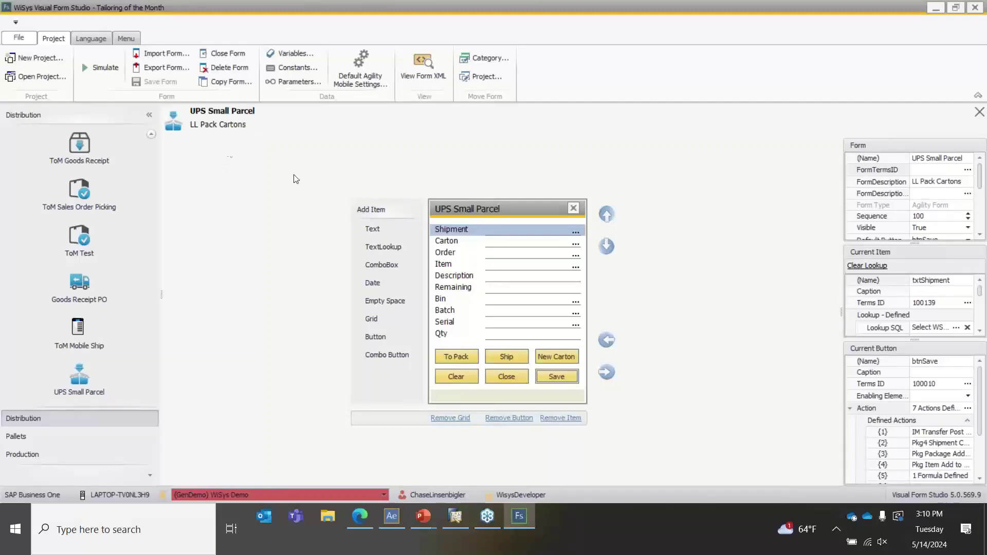
Add a Print Document action to the Ship button using the Agility Shipping Package Label document.
{"action": "left_click", "coordinate": [517, 362]}
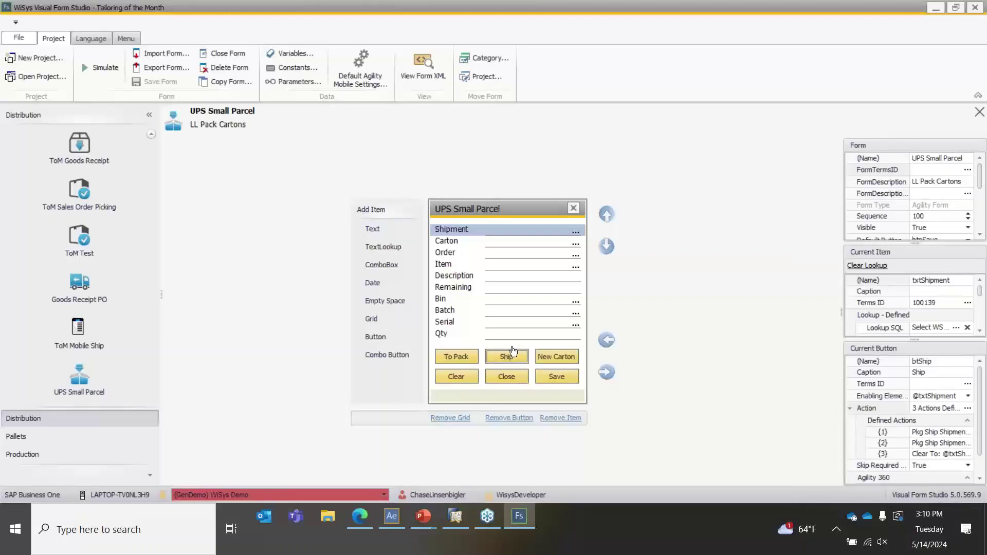
{"action": "left_click", "coordinate": [963, 412]}
{"action": "left_click", "coordinate": [965, 409]}
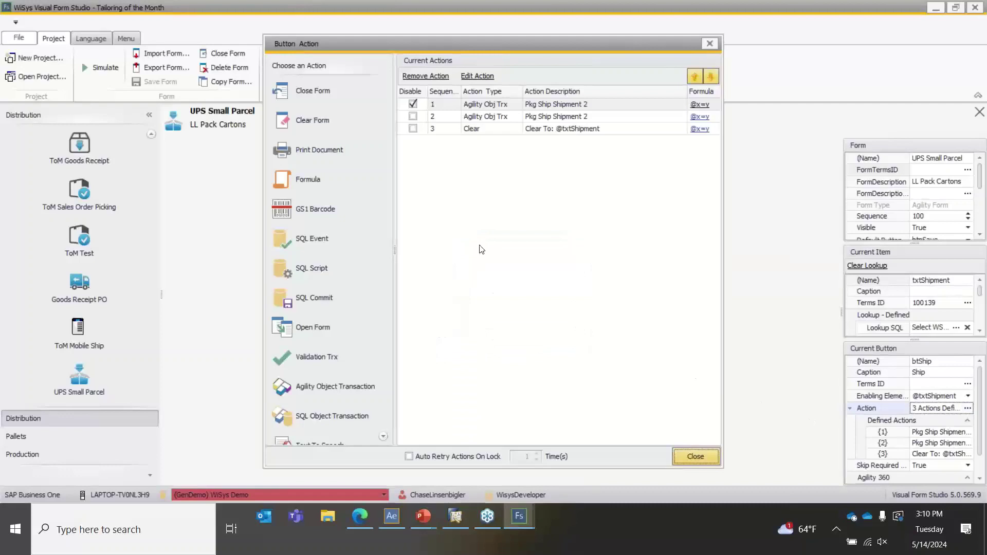
{"action": "double_click", "coordinate": [307, 157]}
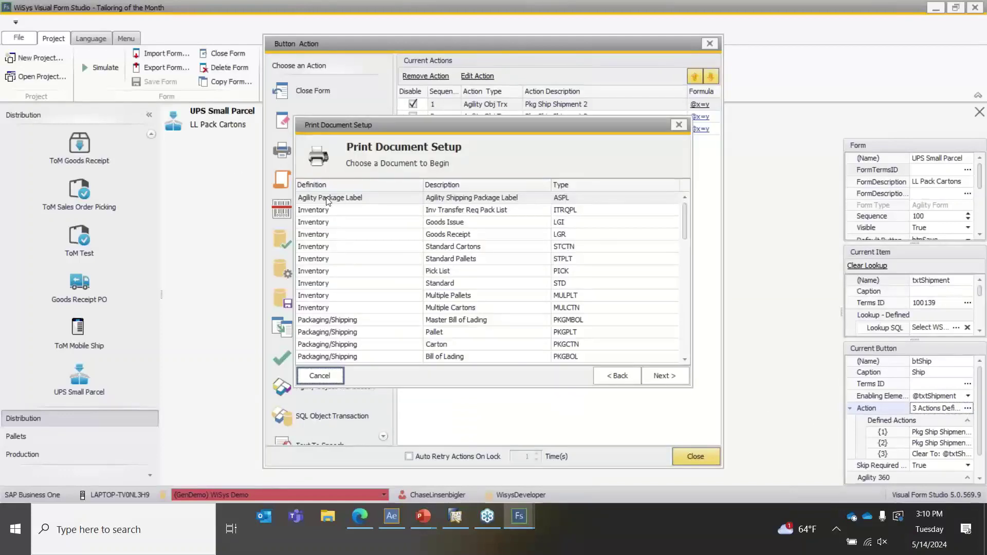
{"action": "left_click", "coordinate": [472, 202]}
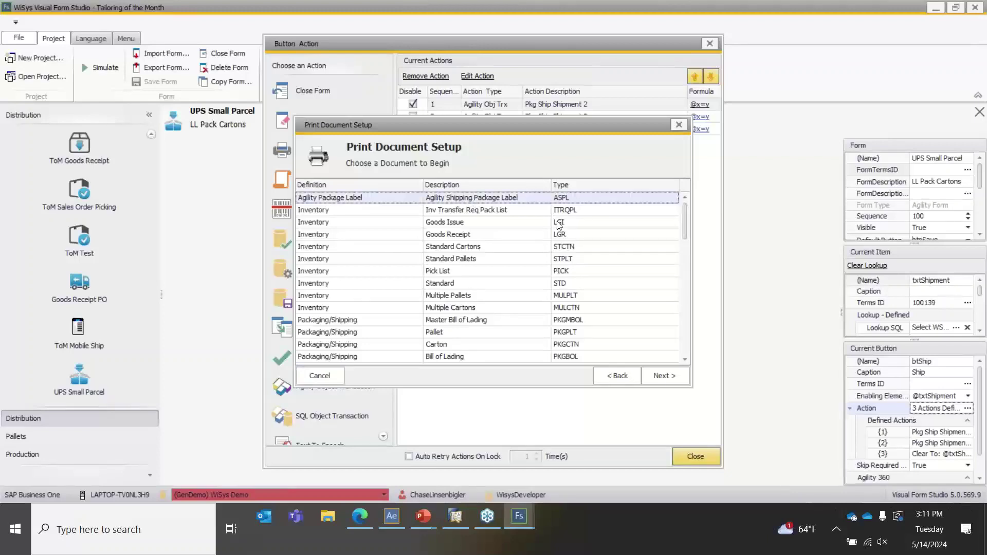
{"action": "left_click", "coordinate": [665, 375]}
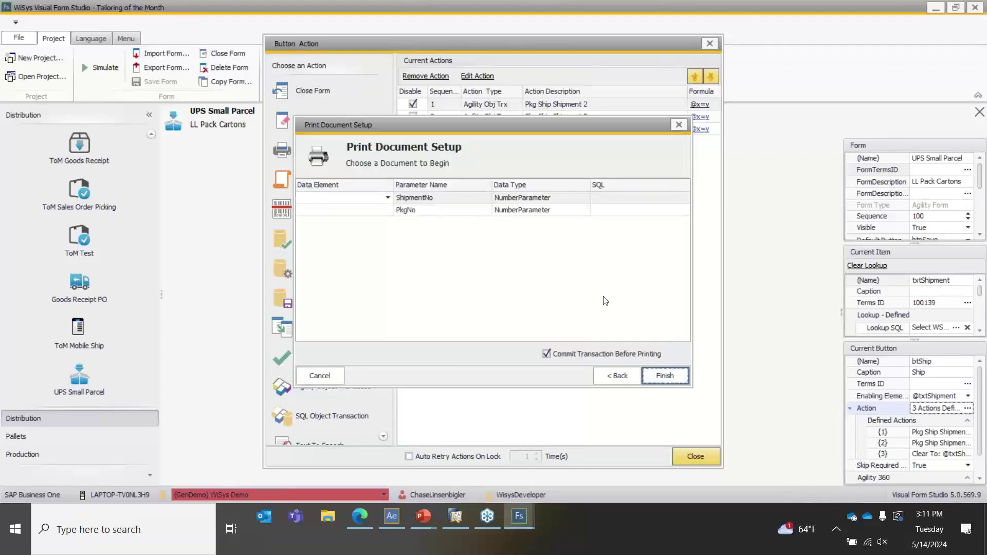
Map the label document's ShipmentNo parameter to $ShipmentNo and finish the print setup.
{"action": "left_click", "coordinate": [388, 197]}
{"action": "left_click", "coordinate": [388, 198]}
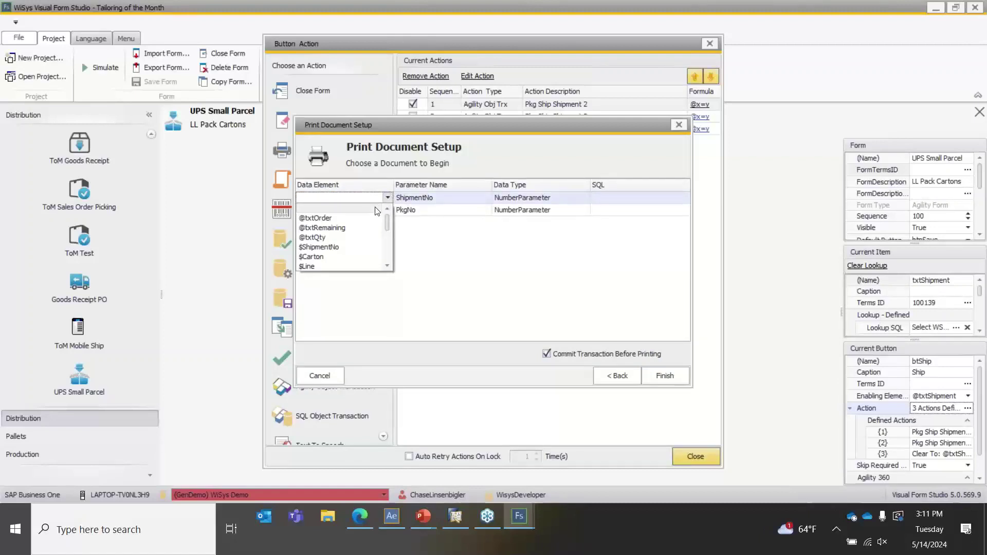
{"action": "left_click", "coordinate": [354, 247]}
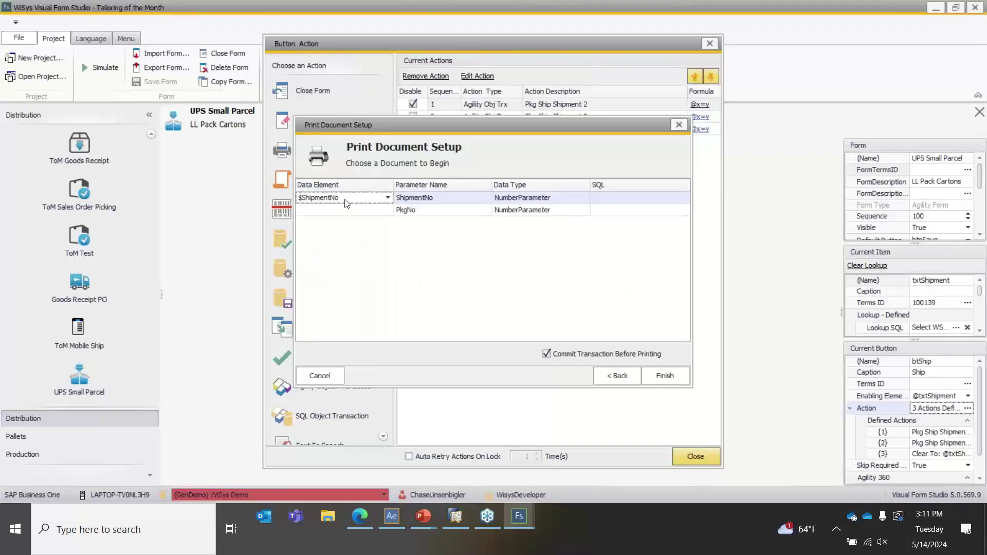
{"action": "left_click", "coordinate": [659, 378]}
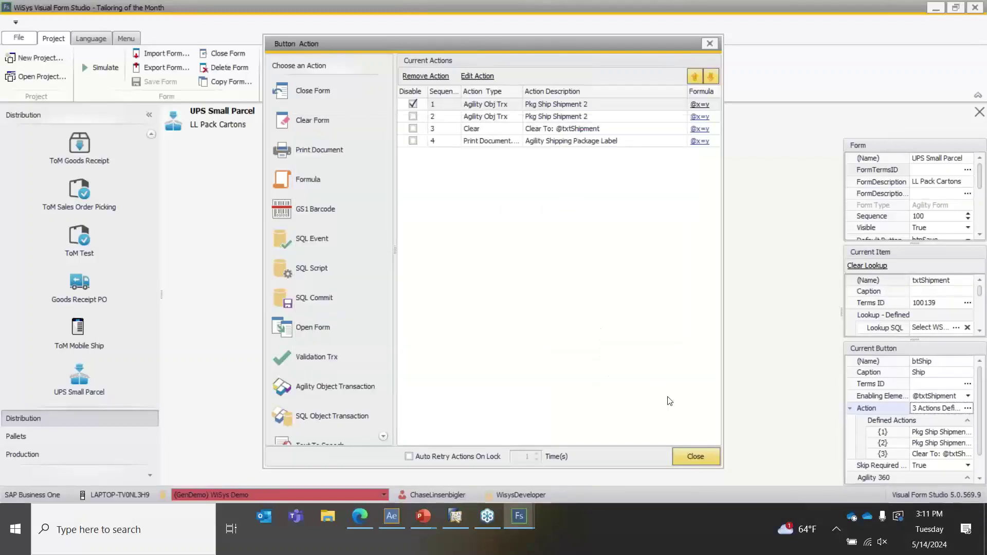
{"action": "left_click", "coordinate": [560, 142]}
{"action": "left_click", "coordinate": [694, 77]}
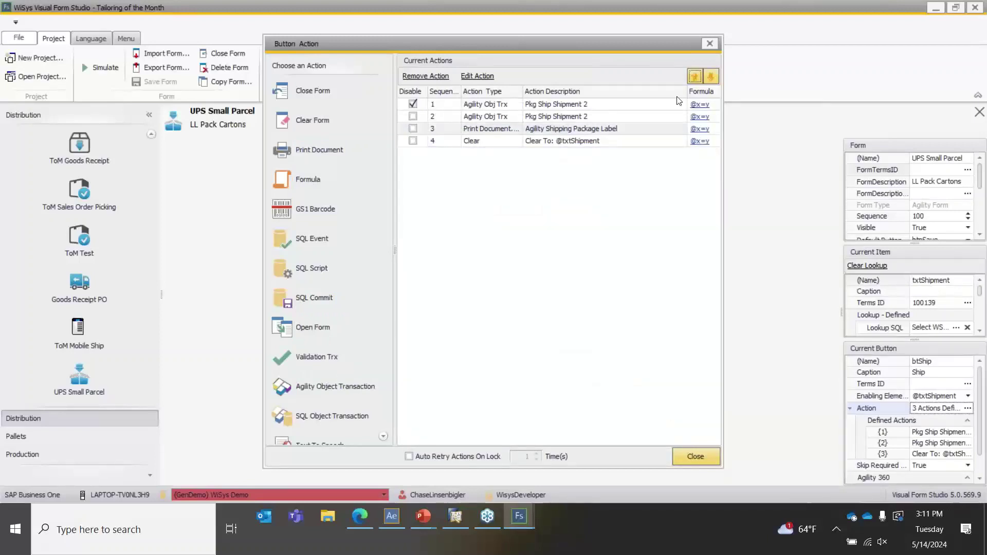
{"action": "left_click", "coordinate": [718, 456]}
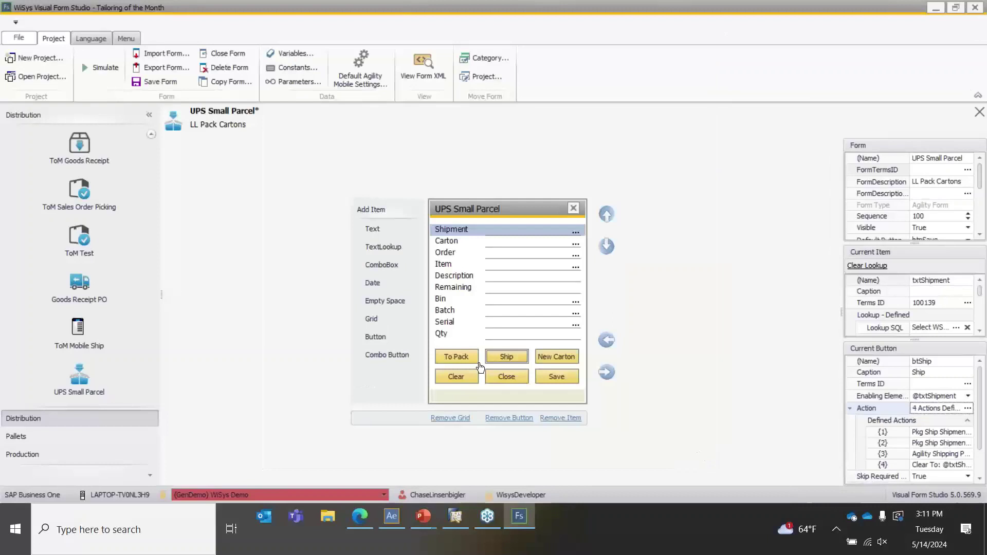
{"action": "left_click", "coordinate": [152, 84]}
Simulate UPS Small Parcel, load shipment 312 and check its cartons in WiSys Agility Explorer's Fulfillment Manager.
{"action": "left_click", "coordinate": [103, 72]}
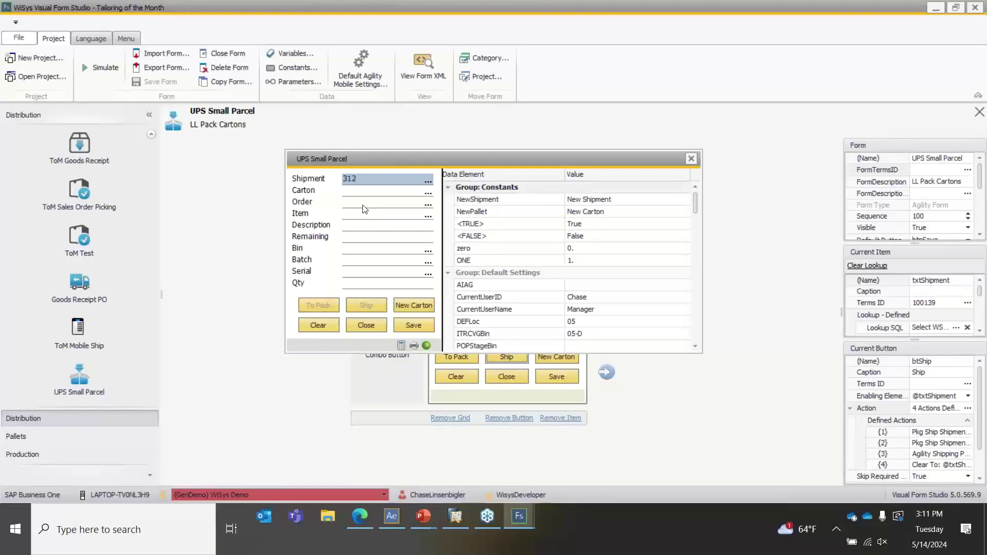
{"action": "key", "text": "Return"}
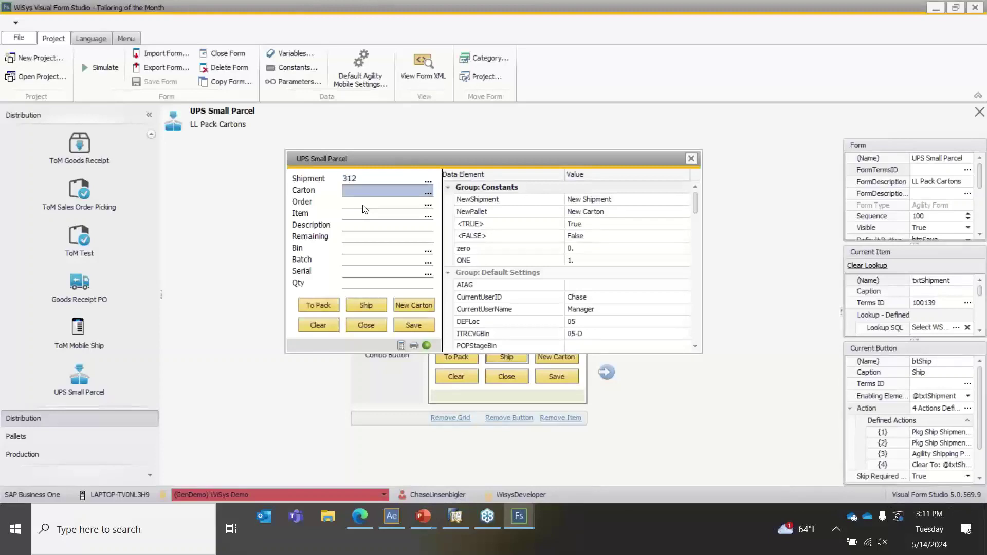
{"action": "left_click", "coordinate": [383, 516]}
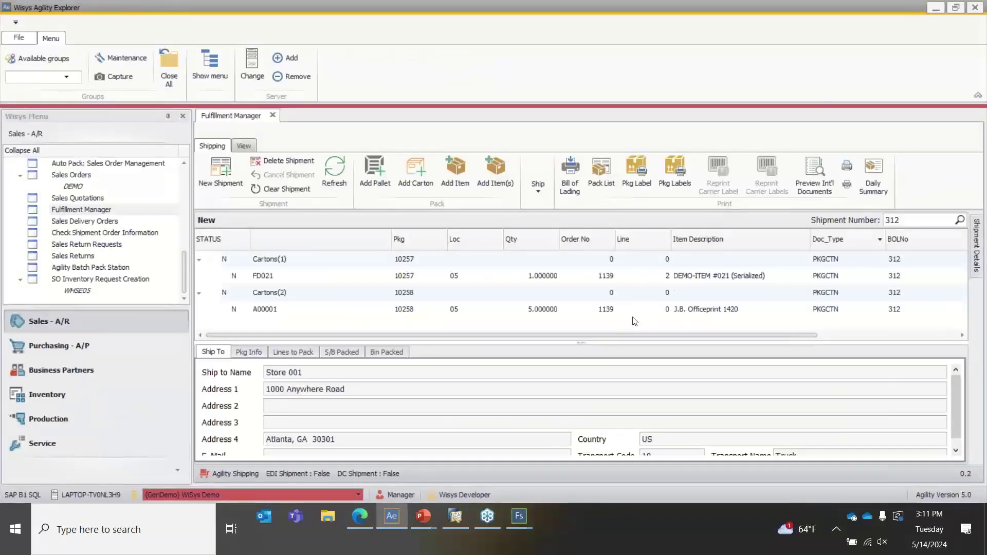
Return to the simulated UPS Small Parcel form, ship the loaded shipment and print its package labels to screen.
{"action": "mouse_move", "coordinate": [529, 520]}
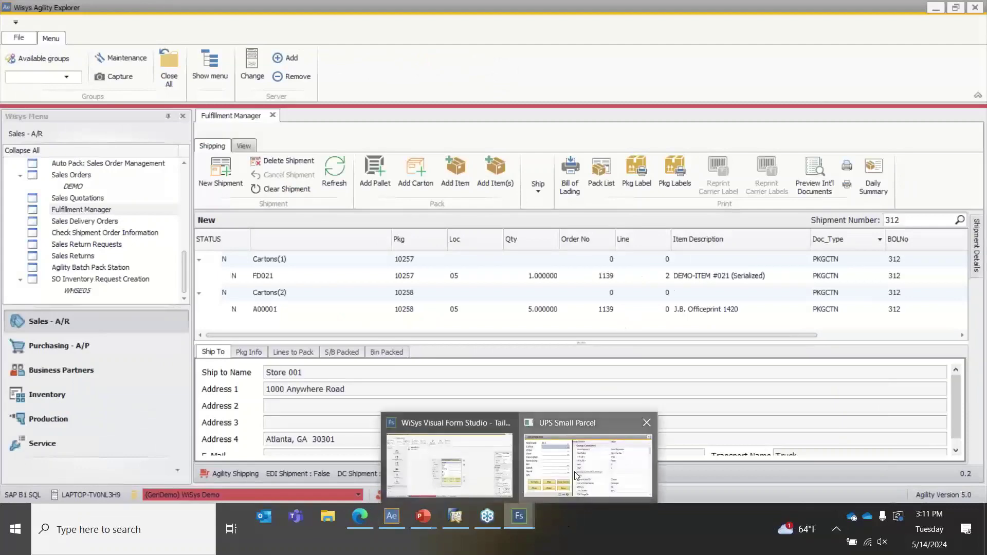
{"action": "left_click", "coordinate": [576, 476]}
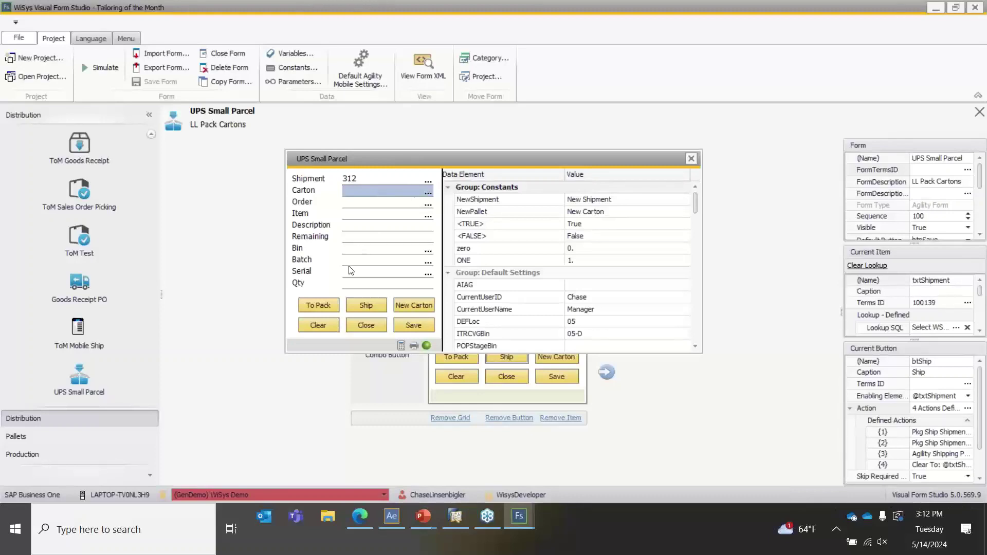
{"action": "left_click", "coordinate": [366, 306]}
{"action": "left_click", "coordinate": [366, 306]}
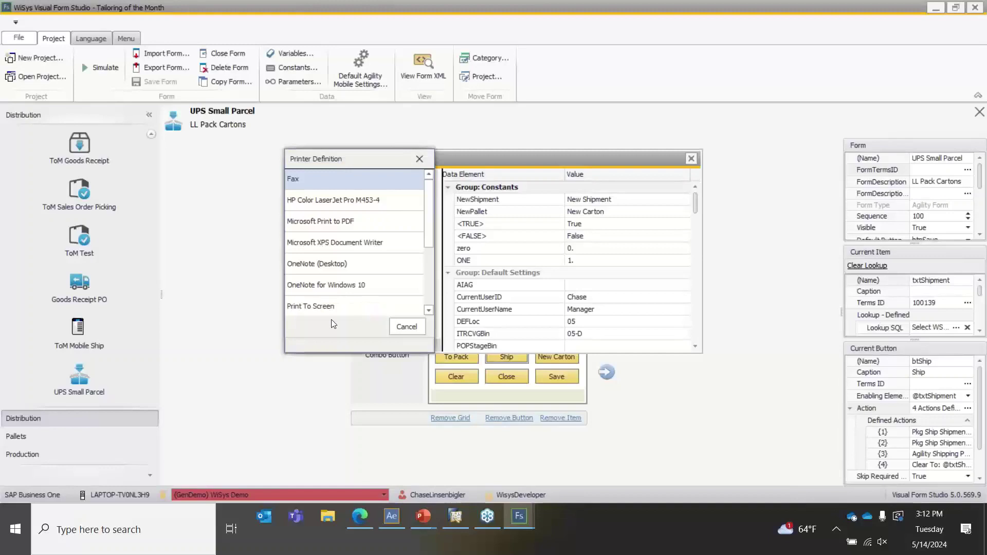
{"action": "left_click", "coordinate": [300, 313]}
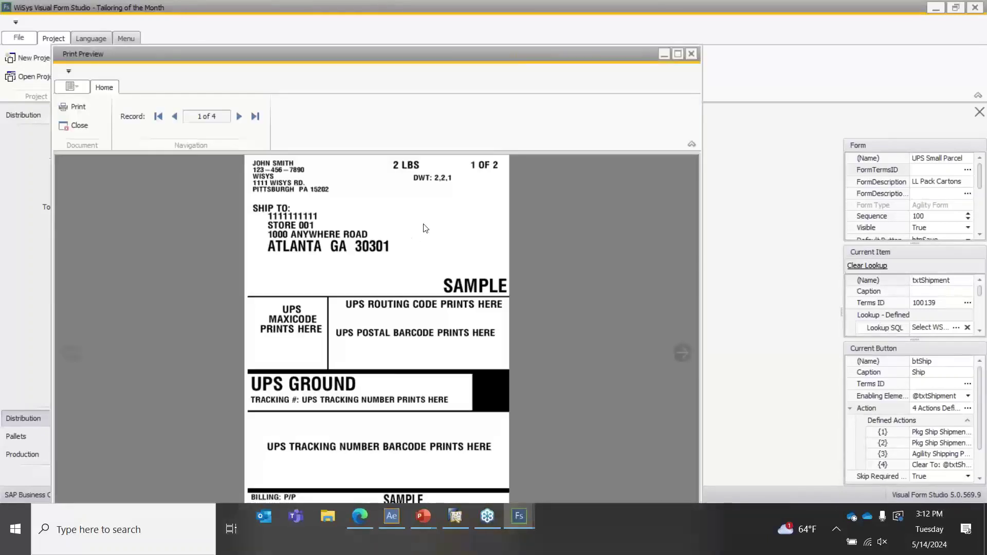
Review the first two UPS labels in the print preview and close both the preview and the simulated UPS Small Parcel form.
{"action": "left_click_drag", "start_coordinate": [410, 51], "coordinate": [436, 10]}
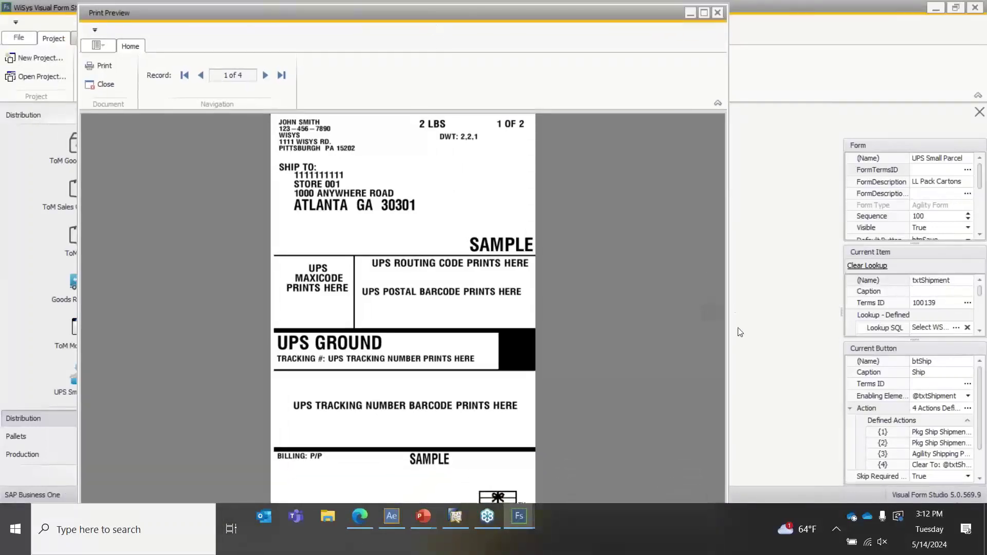
{"action": "left_click", "coordinate": [708, 312]}
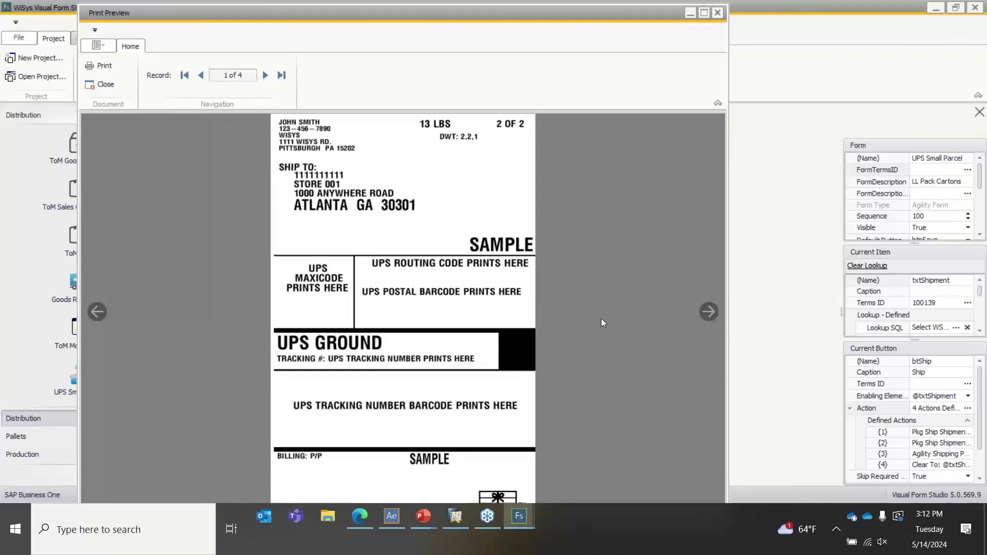
{"action": "left_click", "coordinate": [717, 12]}
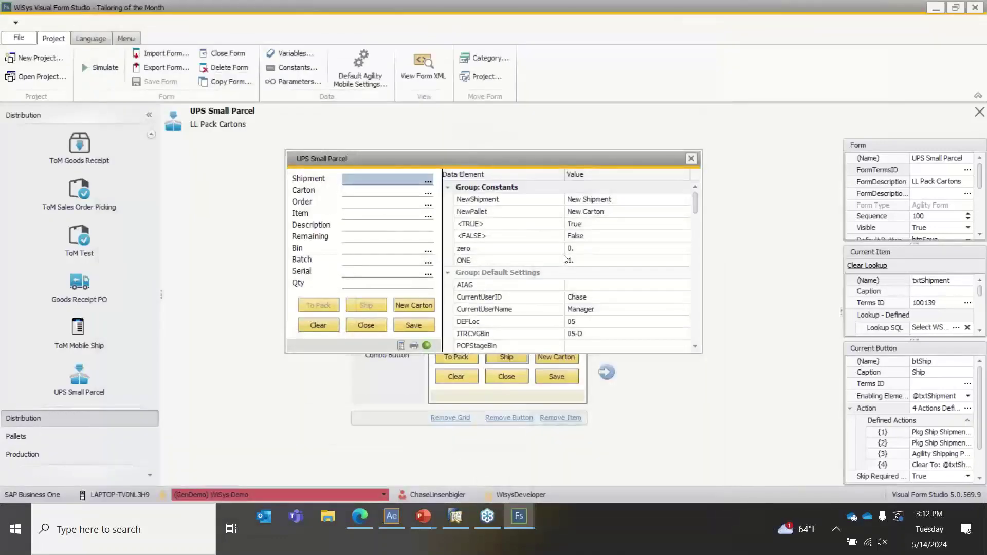
{"action": "left_click", "coordinate": [691, 160]}
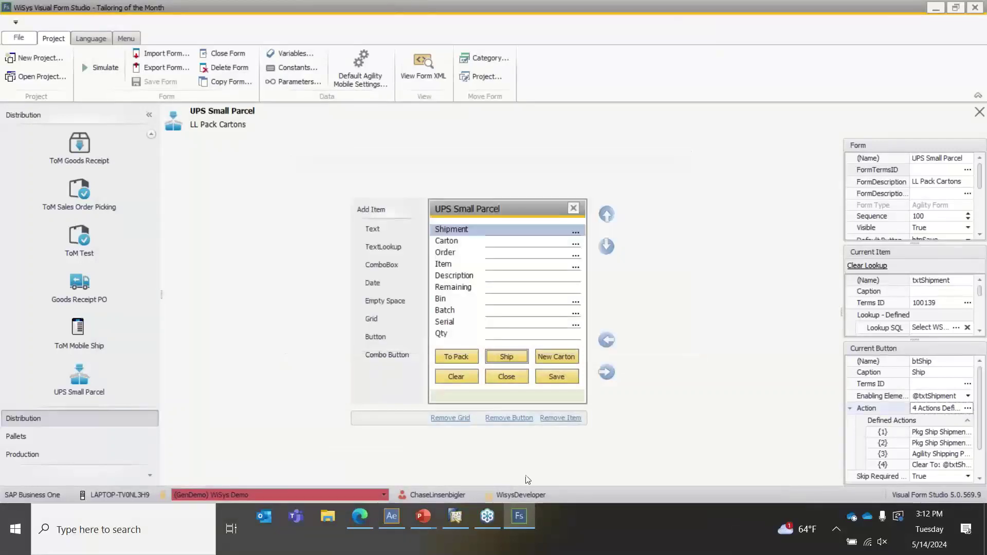
Refresh shipment 312 in WiSys Agility Explorer's Fulfillment Manager and its sales order in SAP Business One to check their statuses.
{"action": "left_click", "coordinate": [383, 517]}
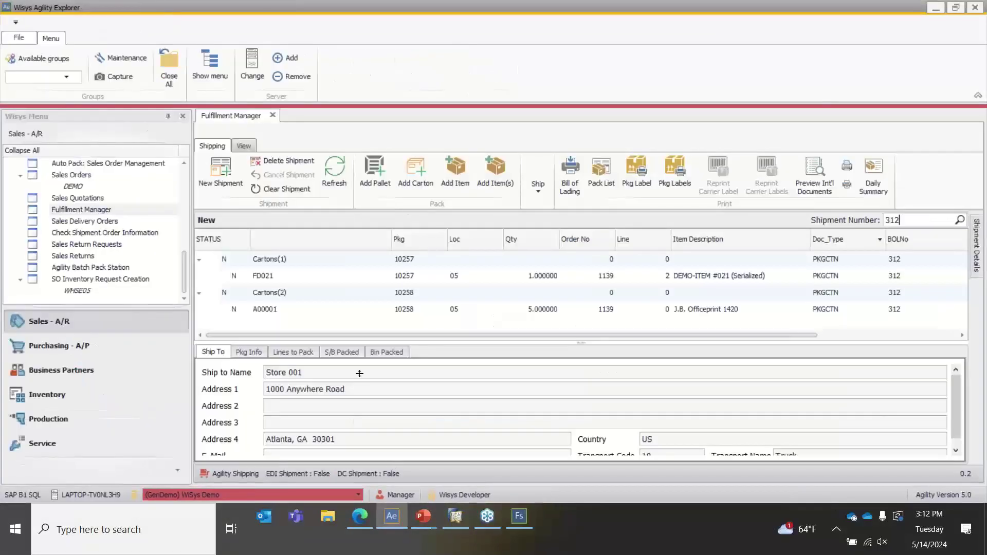
{"action": "left_click", "coordinate": [332, 188]}
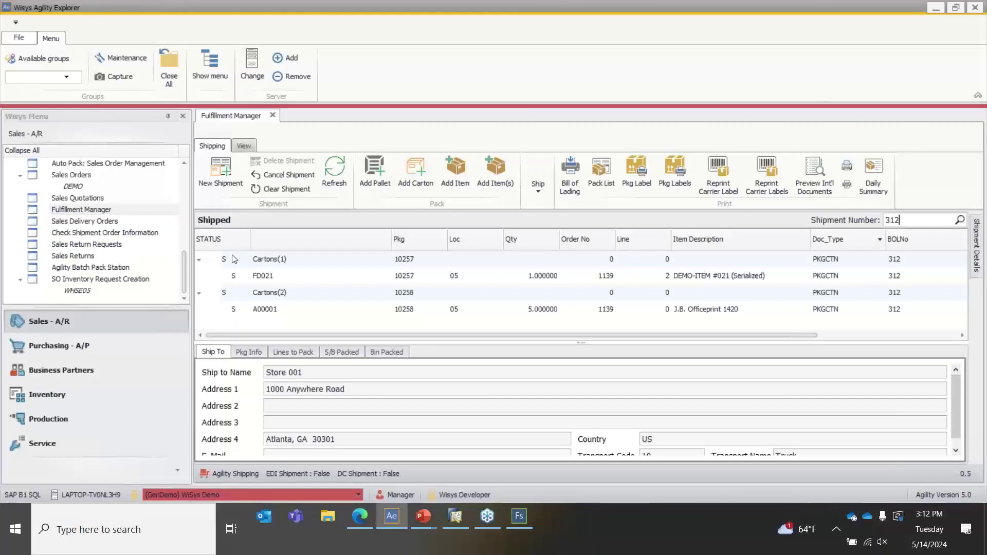
{"action": "left_click", "coordinate": [455, 523]}
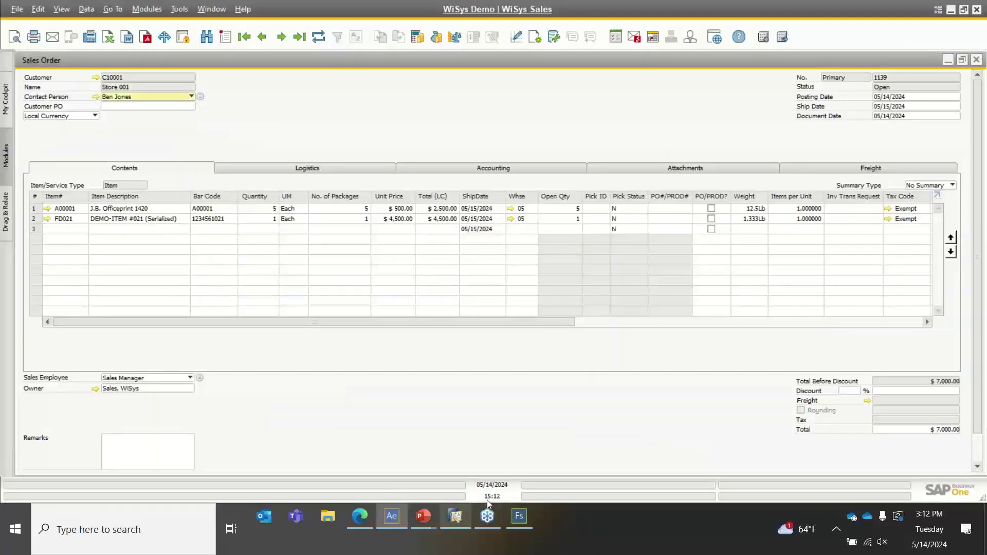
{"action": "left_click", "coordinate": [319, 36]}
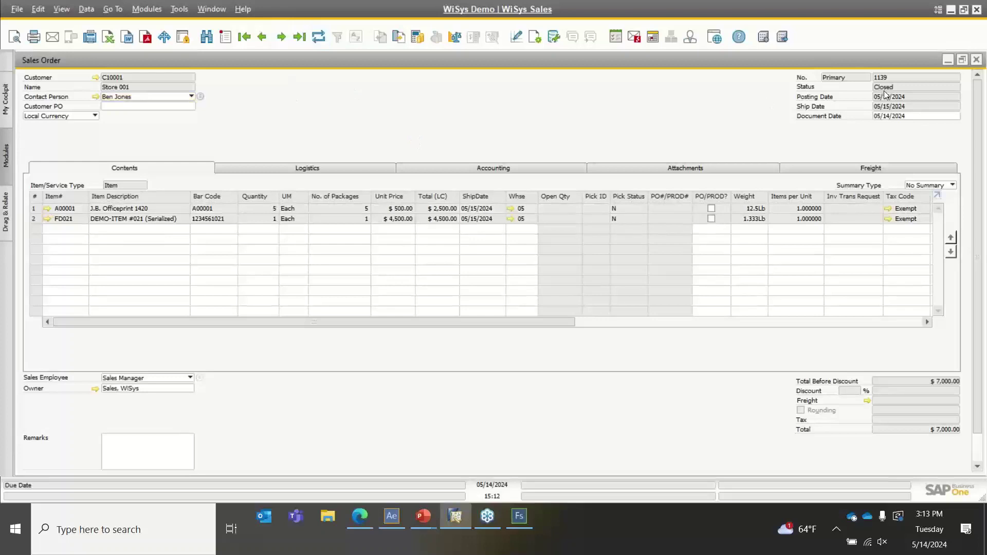
Open the delivery from the sales order's relationship map and examine its freight and its logistics details, including the tracking number.
{"action": "right_click", "coordinate": [445, 378]}
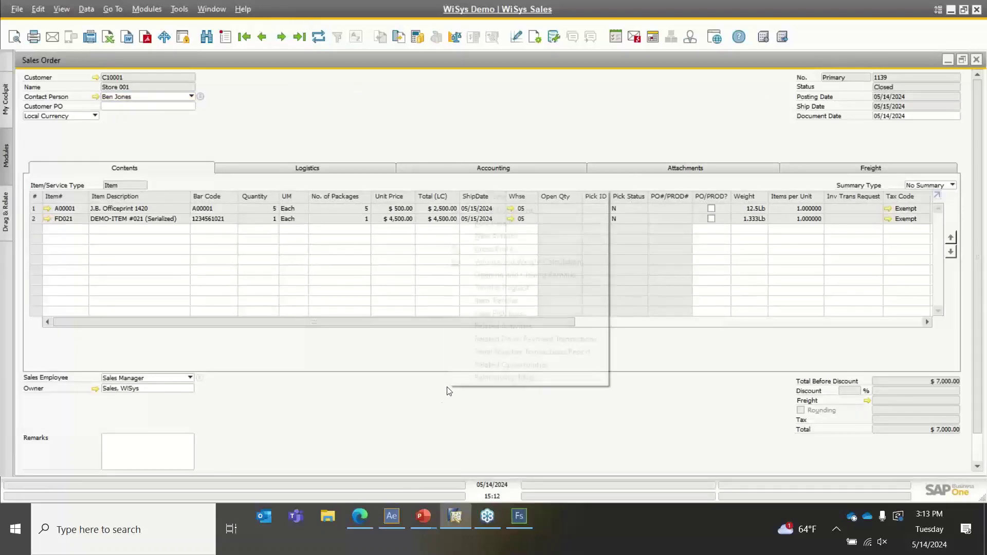
{"action": "left_click", "coordinate": [468, 378]}
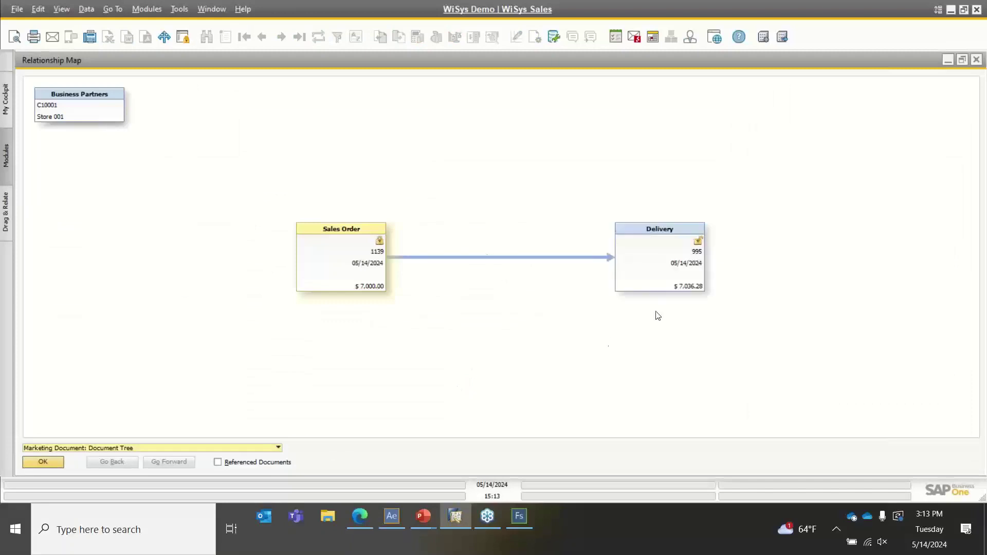
{"action": "double_click", "coordinate": [641, 258]}
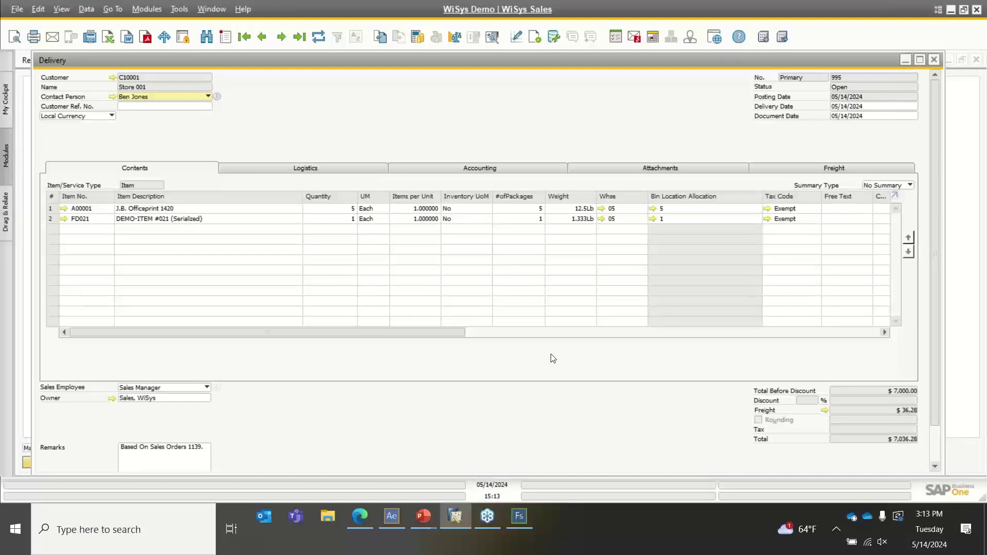
{"action": "left_click", "coordinate": [317, 166]}
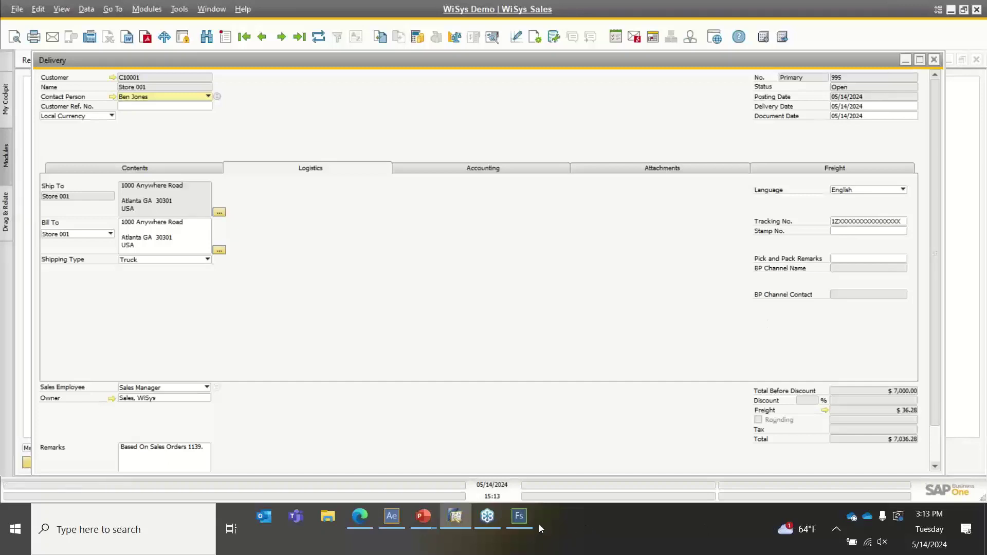
Switch to the PowerPoint presentation and advance to the What We Covered slide.
{"action": "left_click", "coordinate": [519, 517]}
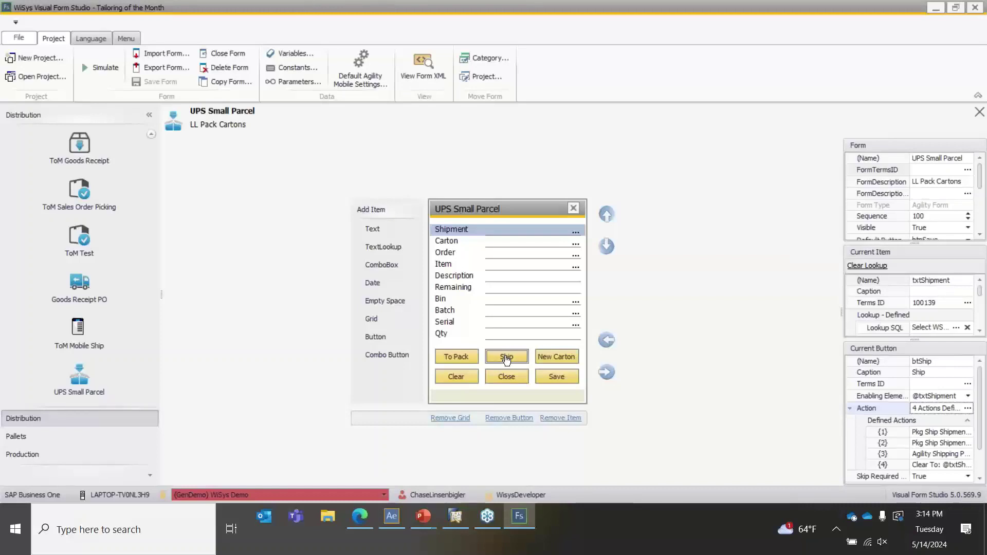
{"action": "mouse_move", "coordinate": [424, 516]}
{"action": "left_click", "coordinate": [481, 453]}
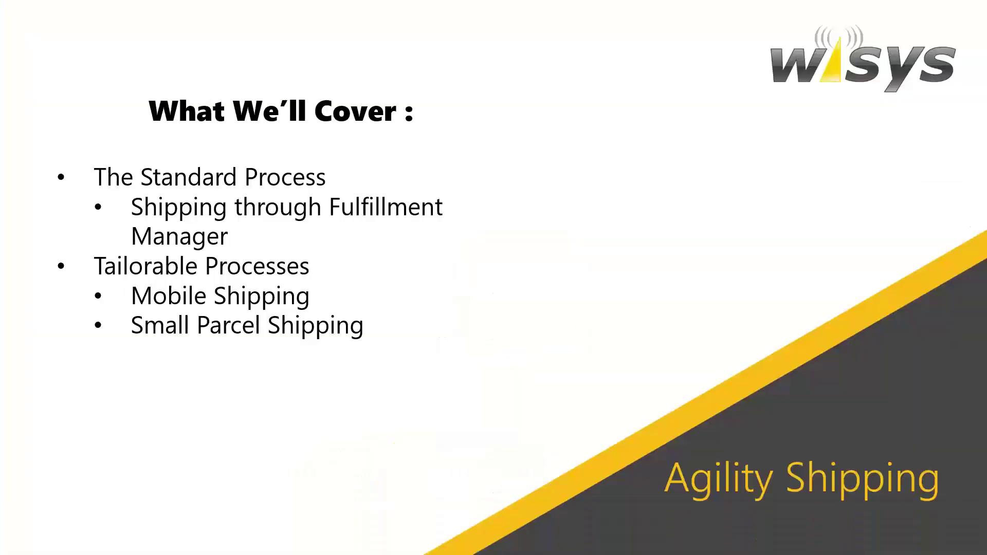
{"action": "key", "text": "Right"}
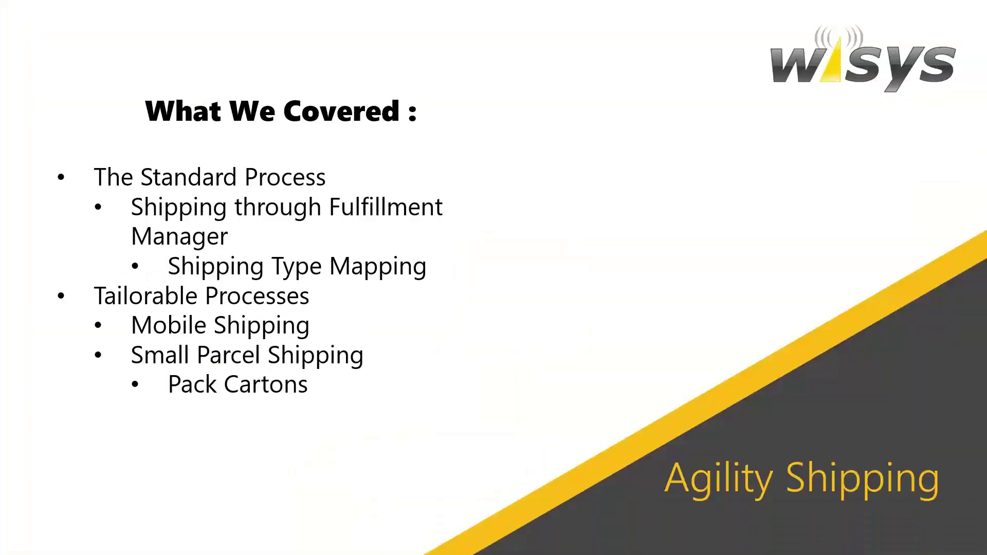